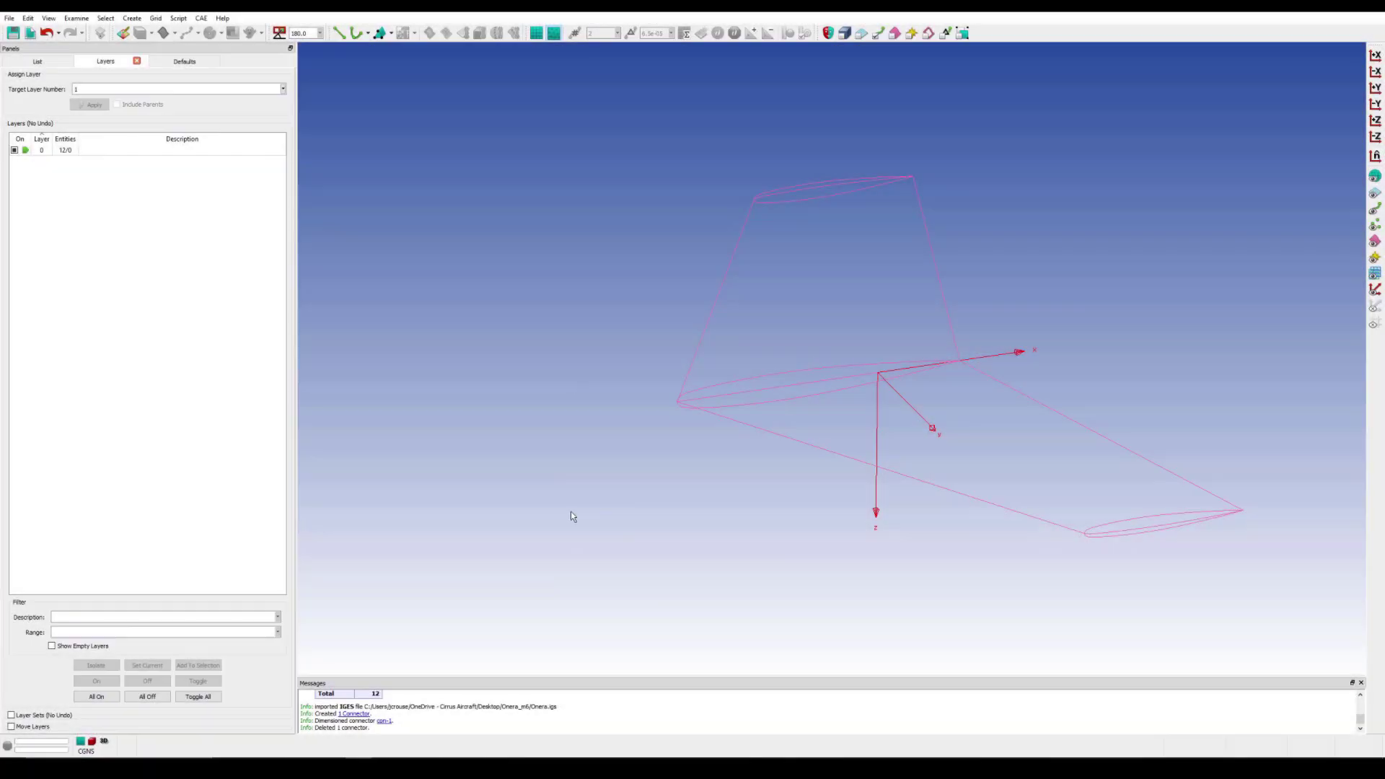
Step: Move the four extra surfaces to layer 1, hide it, and create connectors on the wing surface
click(892, 36)
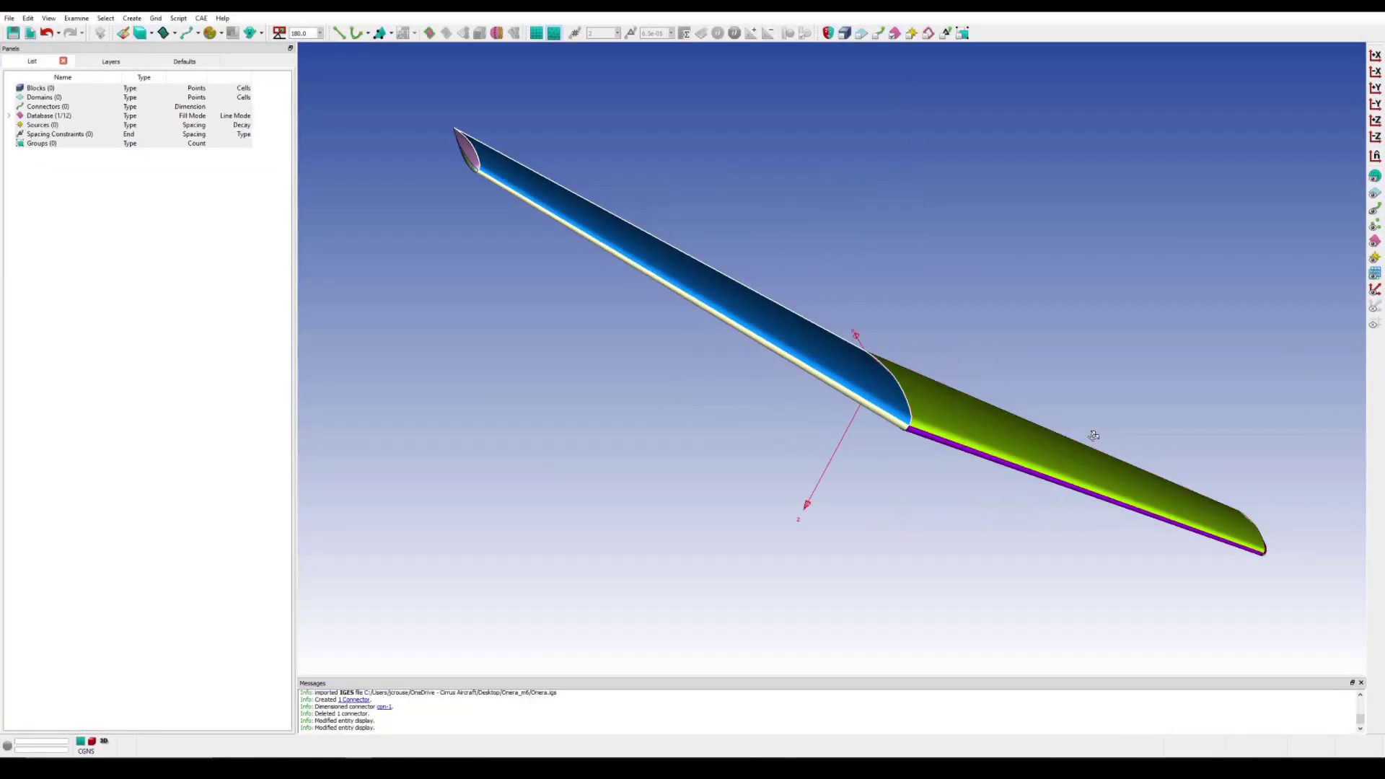
click(105, 61)
click(91, 104)
mouse_move(822, 490)
right_down()
mouse_move(639, 406)
mouse_move(591, 424)
right_up()
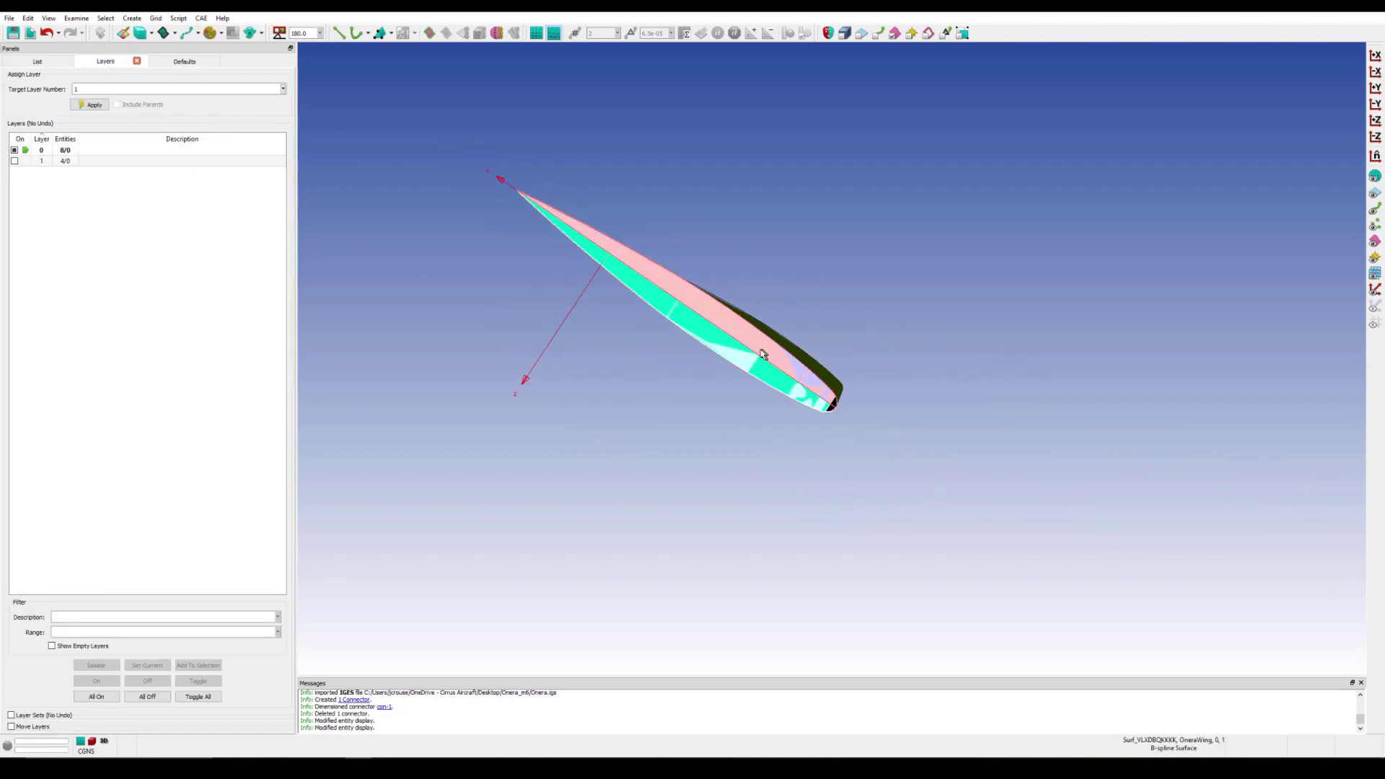
click(771, 326)
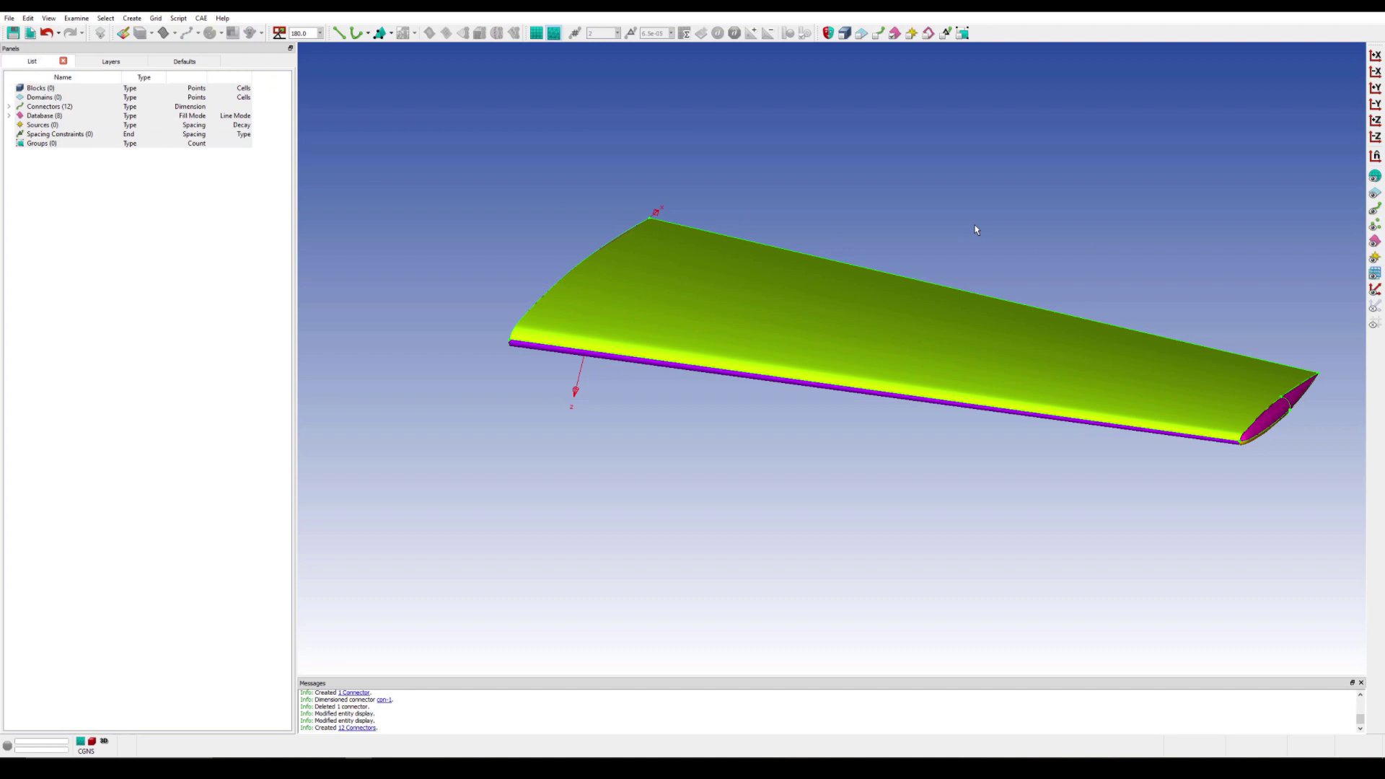
Step: Give the two spanwise edge connectors 100 points
right_drag(1175, 423, 997, 406)
scroll(996, 406, up, 3)
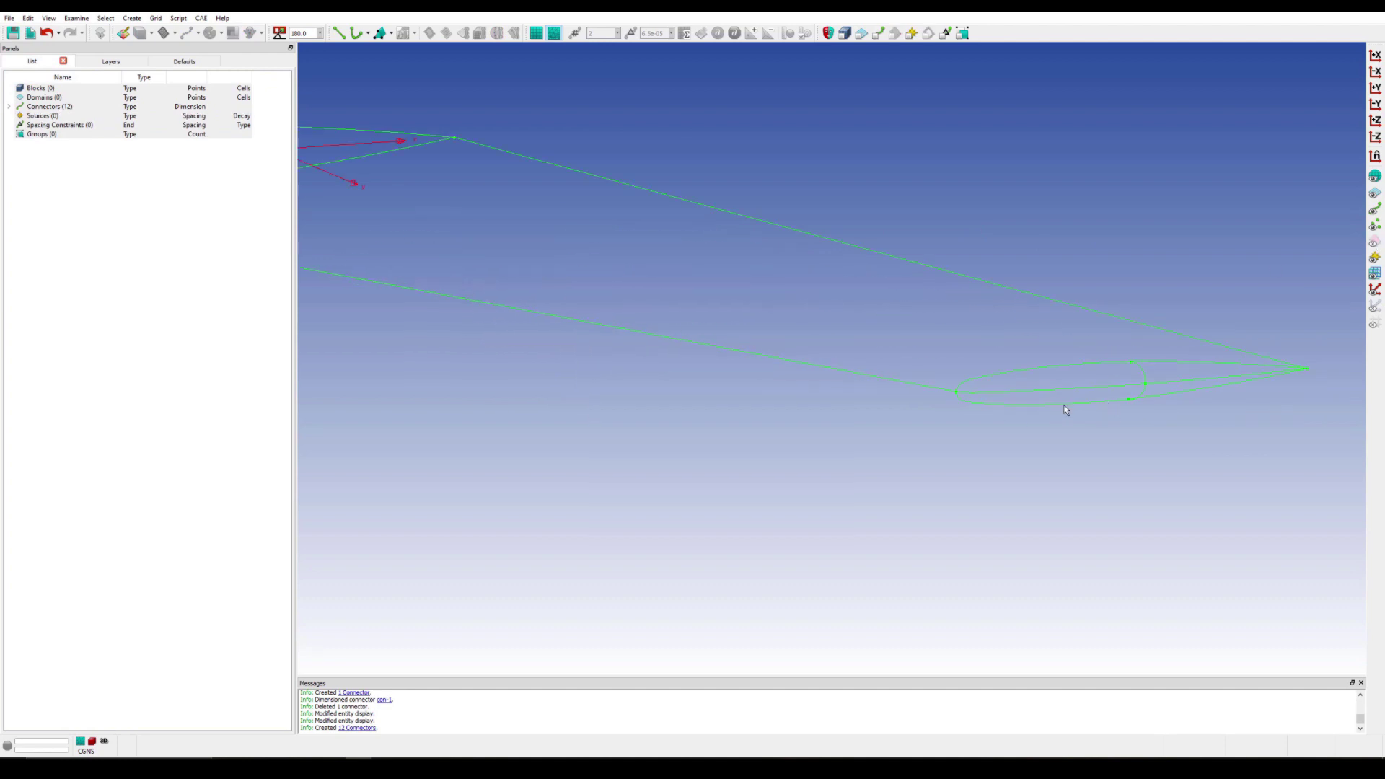
drag(851, 46, 544, 381)
scroll(544, 380, down, 3)
drag(634, 310, 548, 360)
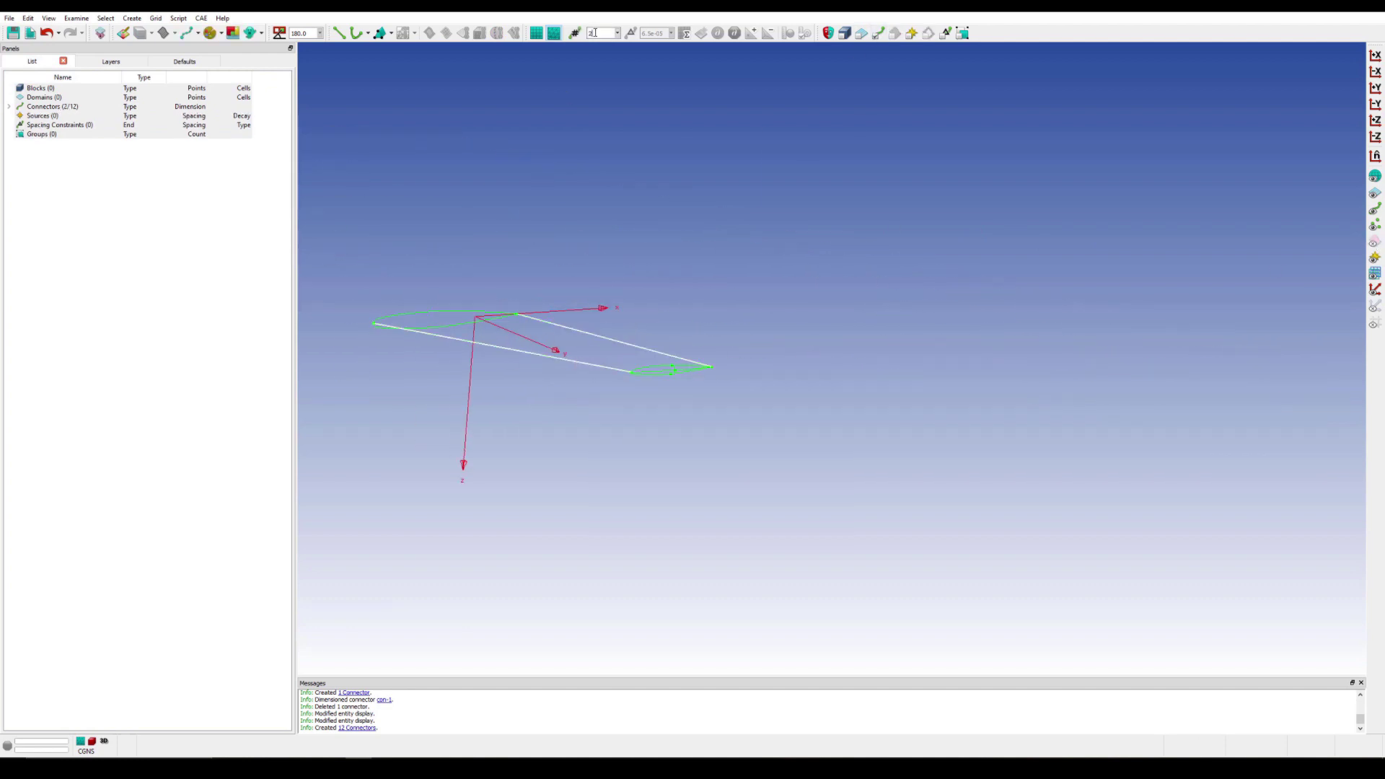
text(00)
key(Return)
Step: Join the wing connectors into seven and dimension all of them with 100 points
scroll(706, 404, up, 3)
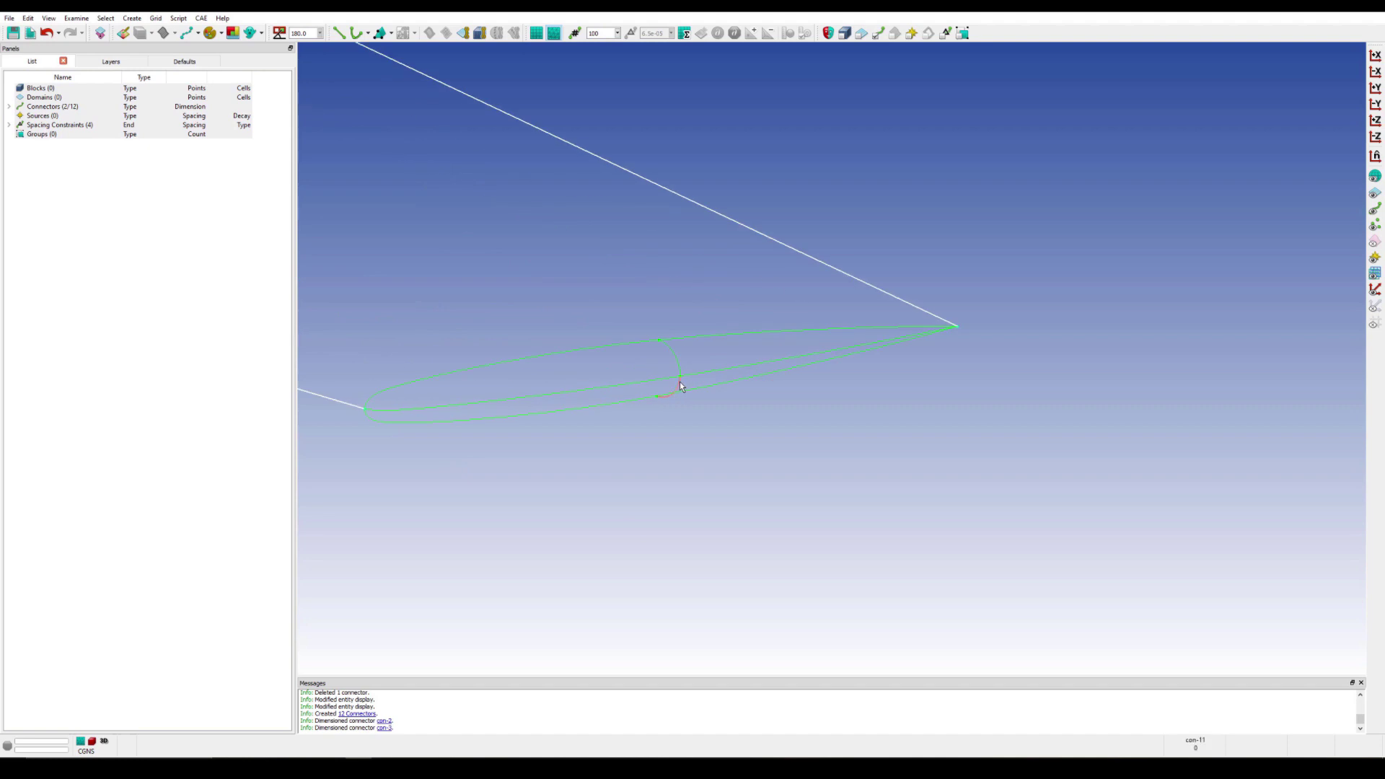
key(ctrl+j)
right_drag(655, 393, 595, 407)
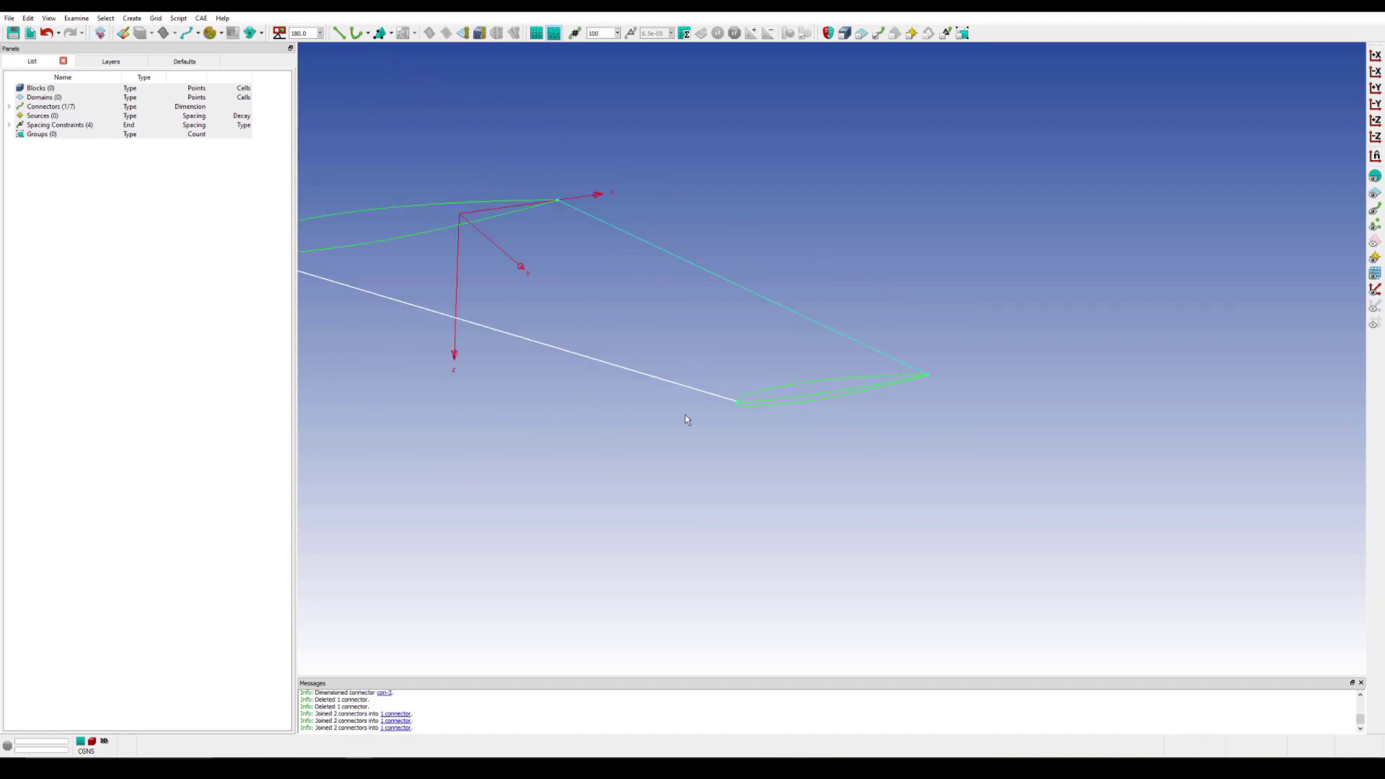
right_drag(686, 420, 715, 305)
key(ctrl+a)
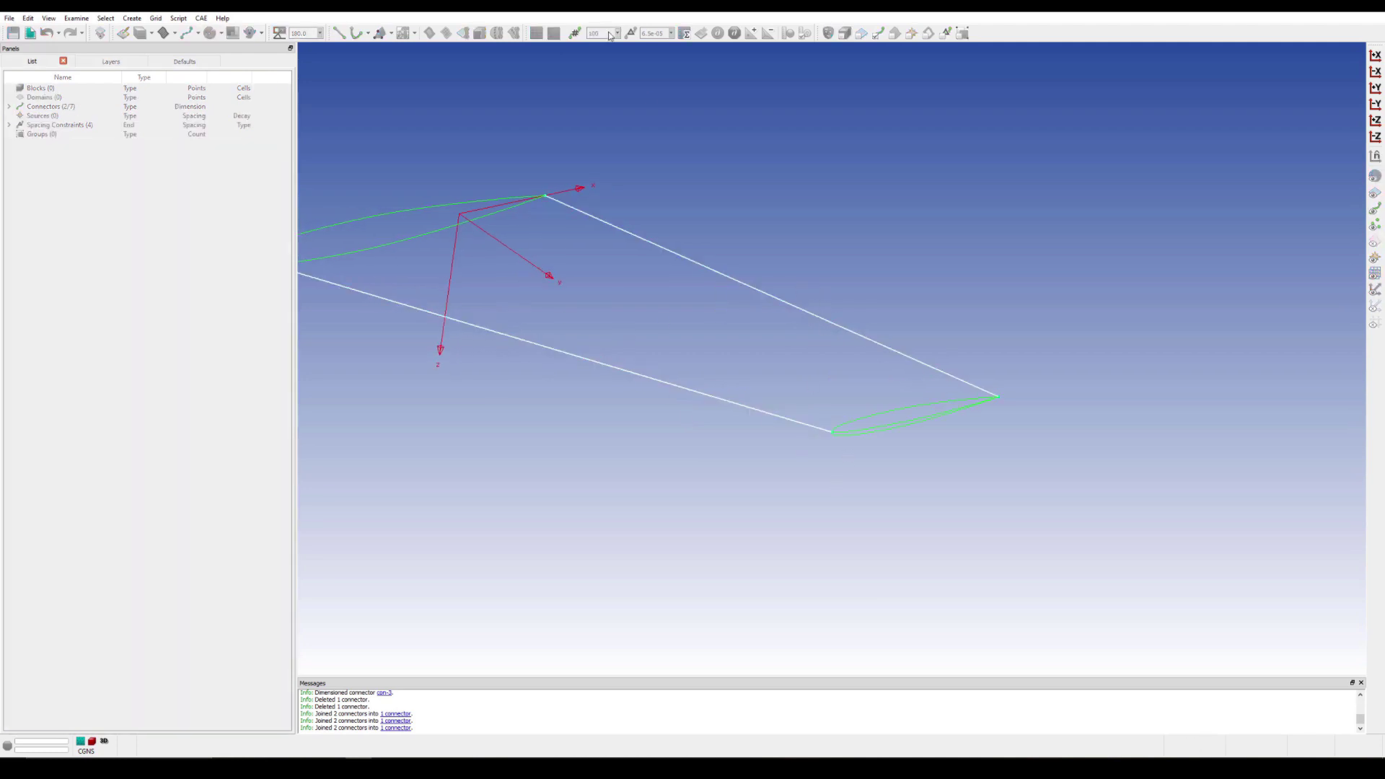
click(233, 33)
right_drag(942, 411, 793, 352)
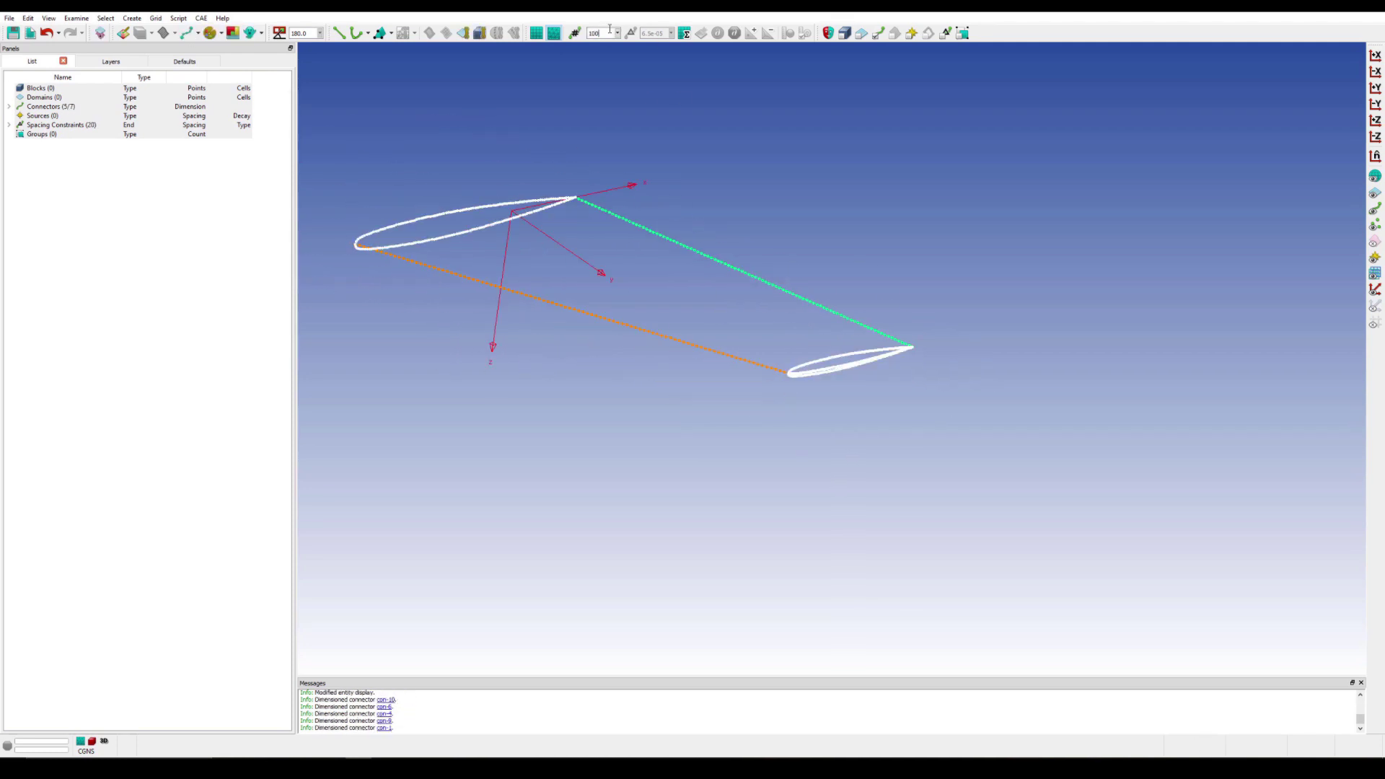
Step: Assemble four surface domains covering the wing skins and the wing tip
ctrl+click(793, 352)
click(535, 33)
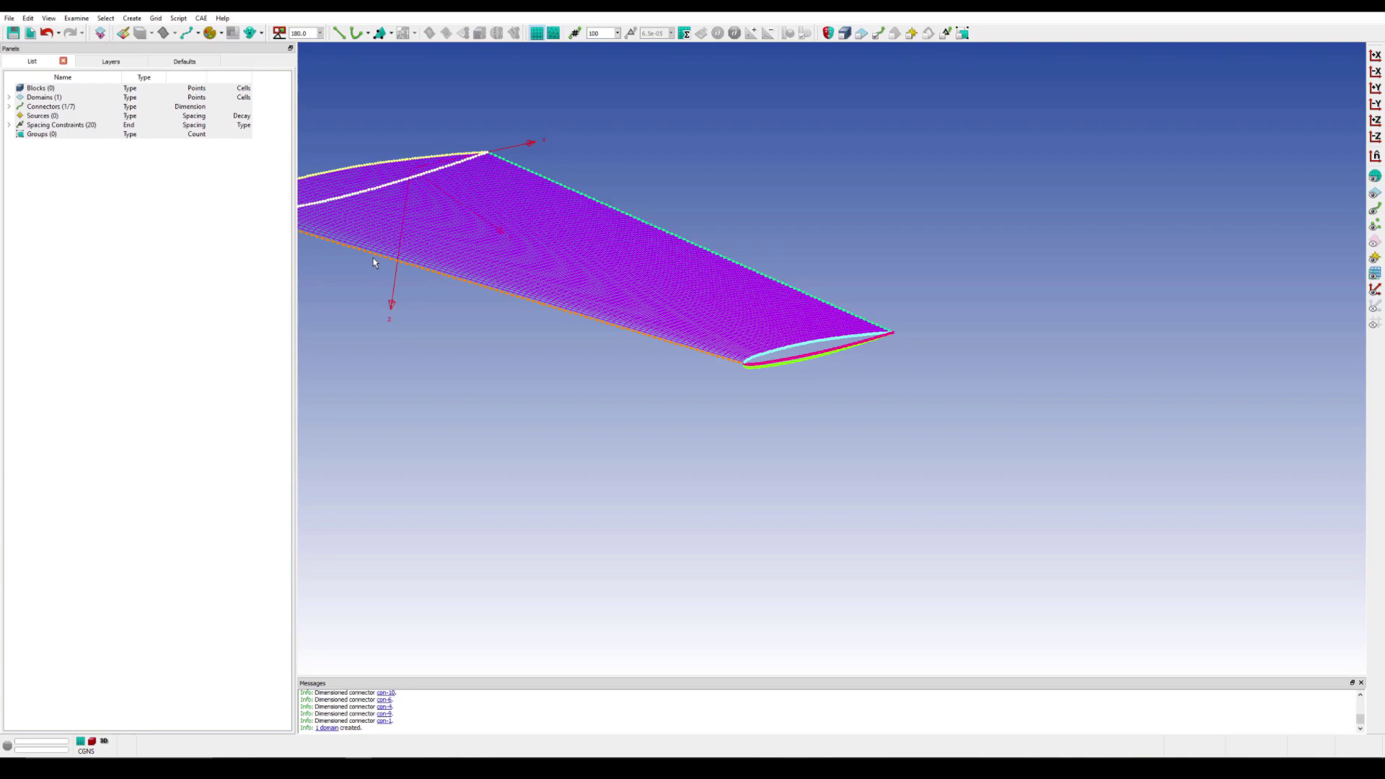
click(815, 361)
scroll(793, 339, up, 3)
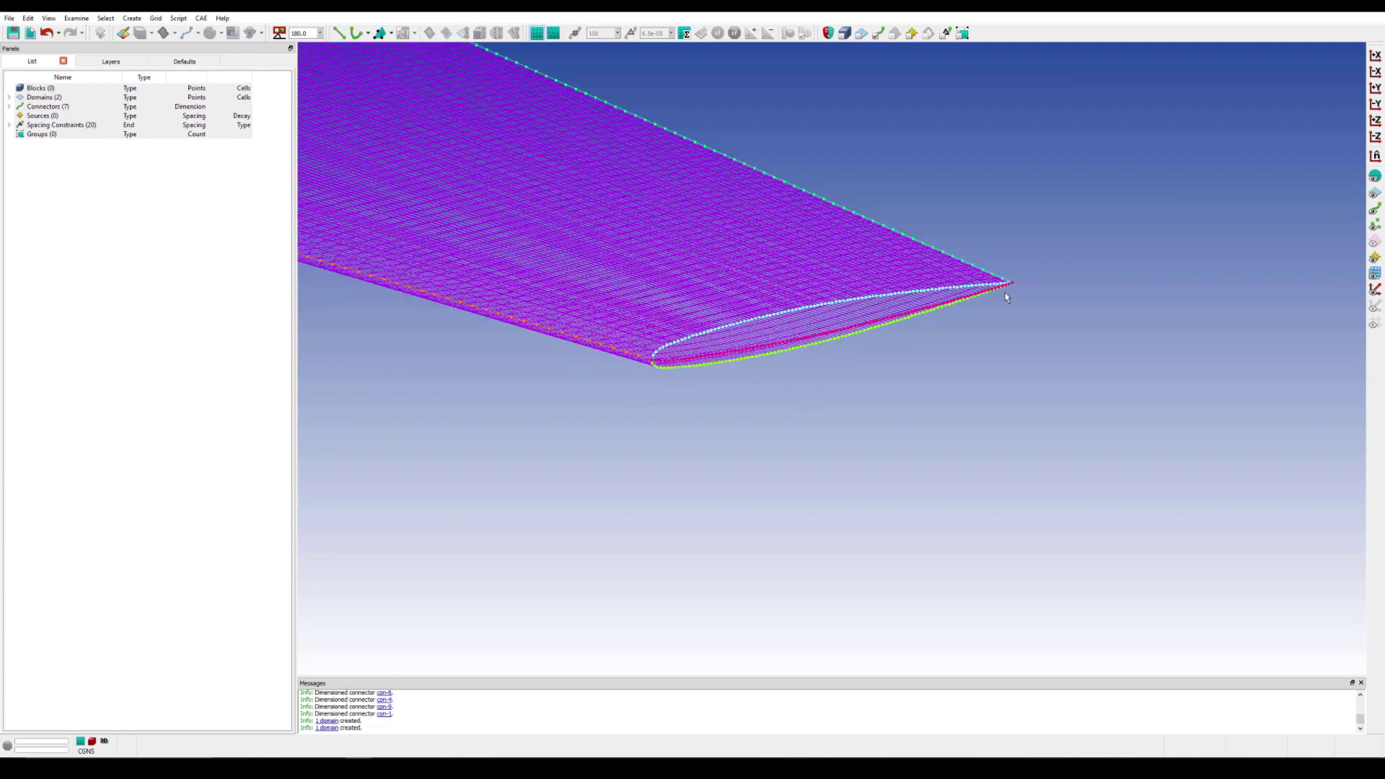
scroll(721, 332, up, 3)
click(876, 33)
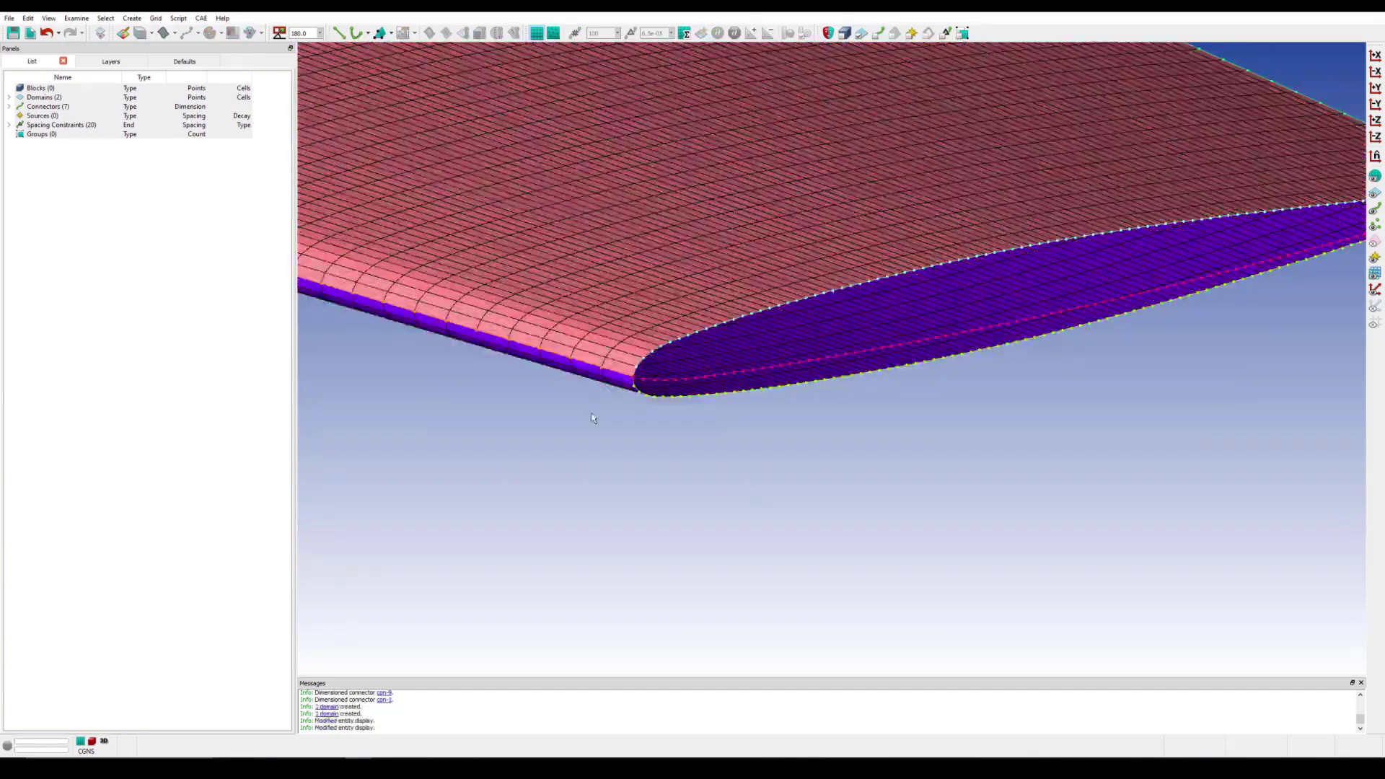
drag(710, 315, 752, 369)
scroll(594, 77, down, 3)
click(748, 331)
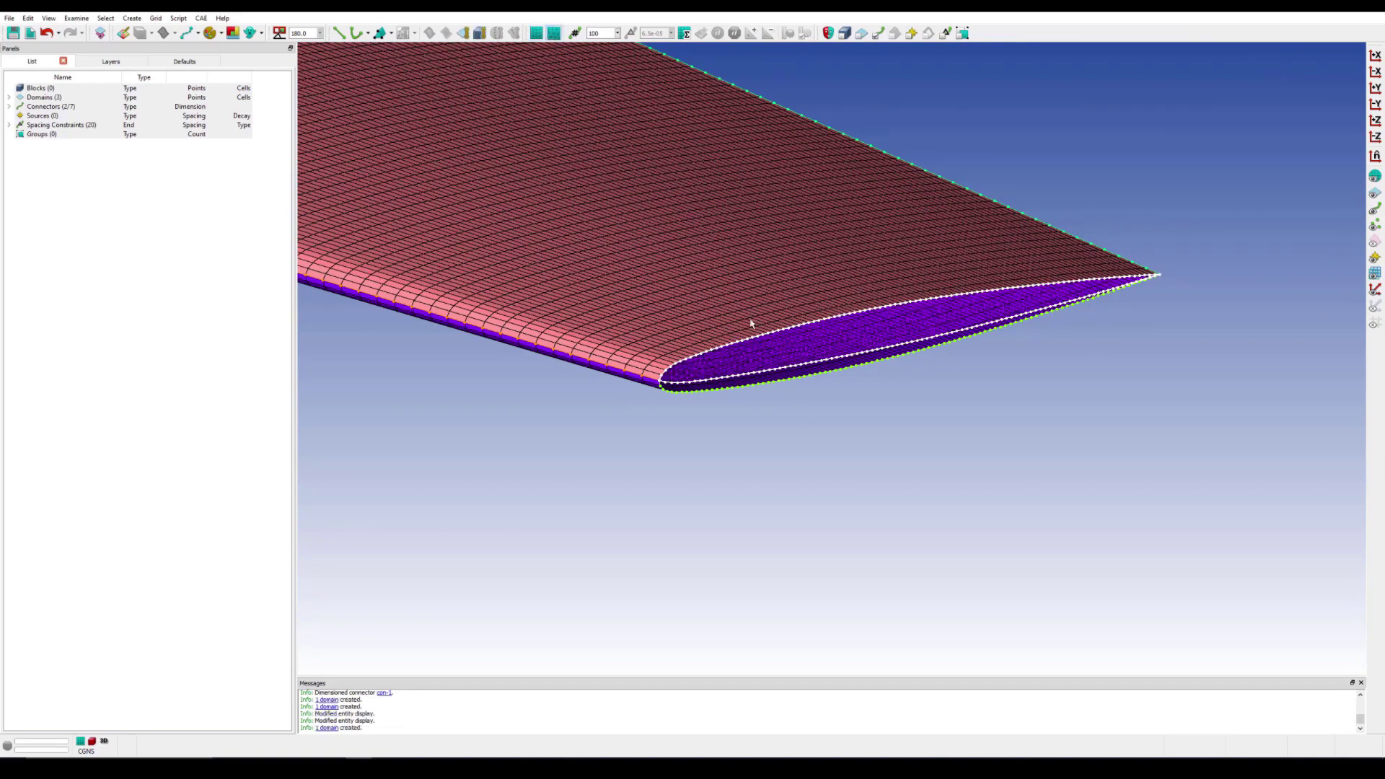
click(659, 346)
Step: Display the domains shaded
click(877, 33)
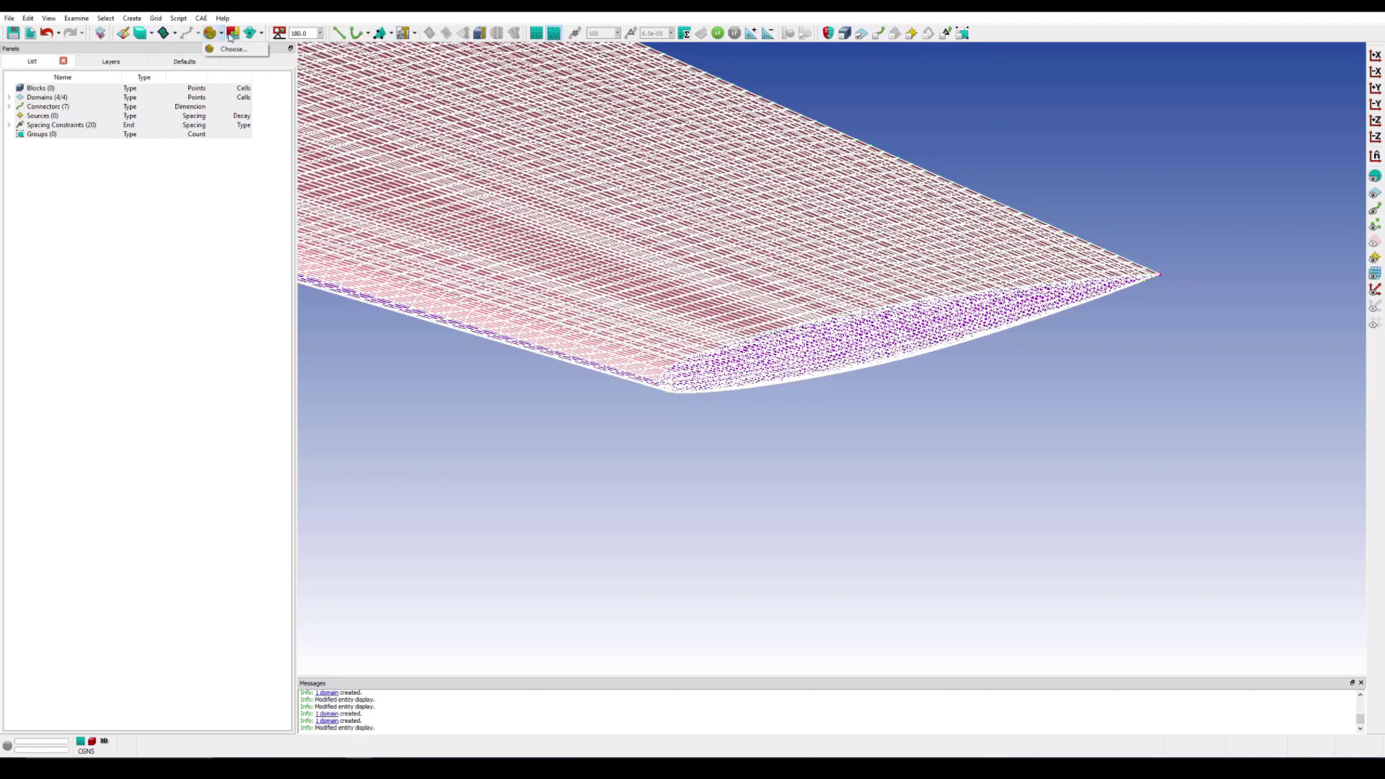
click(861, 33)
scroll(906, 591, down, 2)
scroll(796, 438, down, 3)
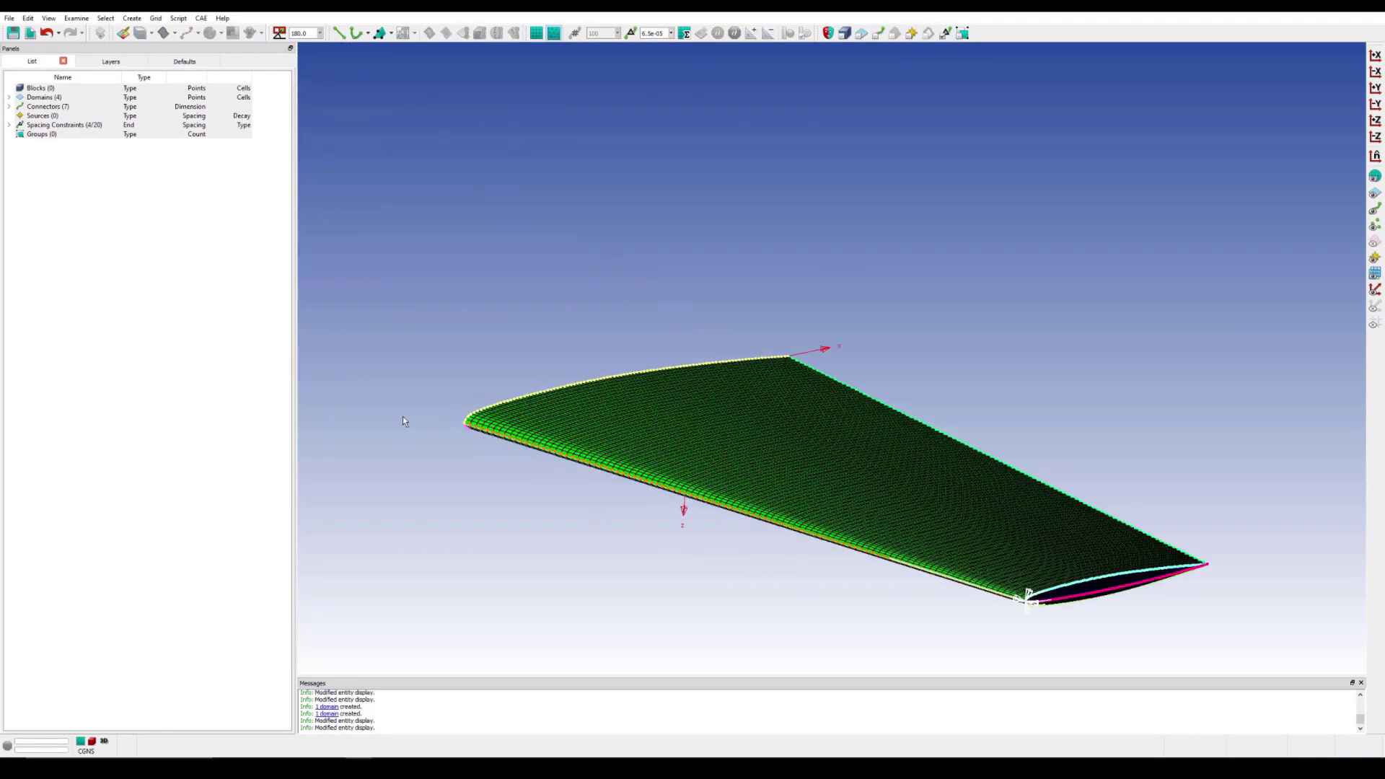
Step: Set the root and tip connector end spacings to 0.0065
click(656, 33)
text(00065)
key(Return)
scroll(584, 326, down, 3)
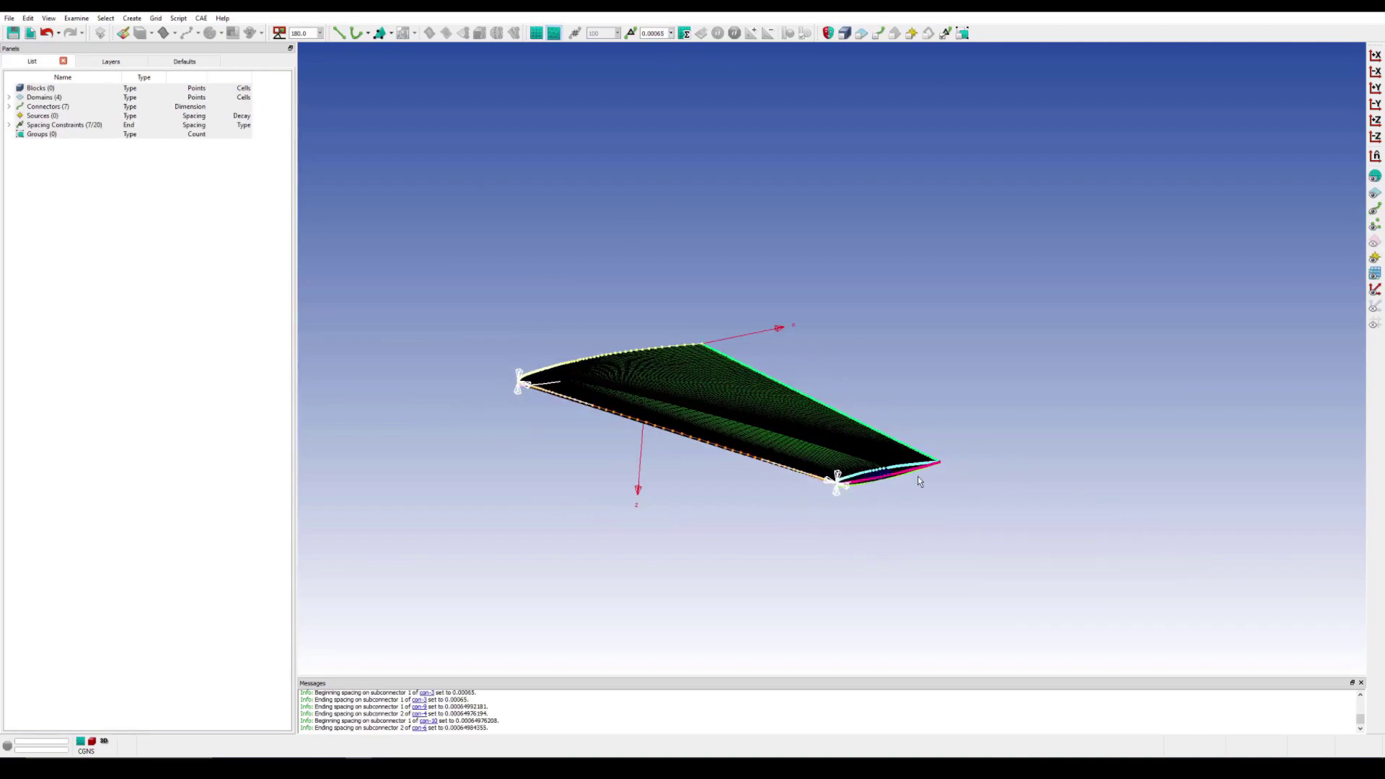
scroll(928, 471, up, 5)
scroll(930, 463, down, 3)
triple_click(656, 34)
text(0.0065)
key(Return)
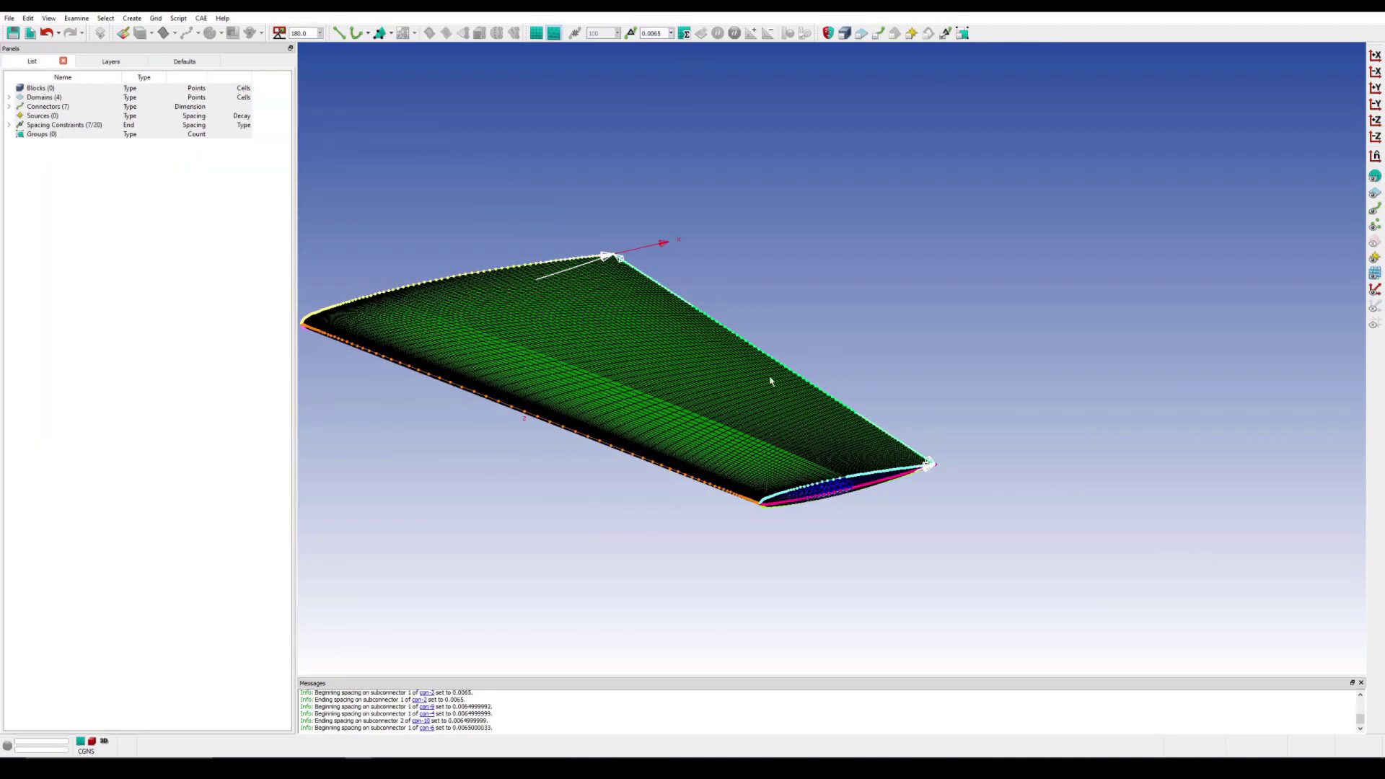
scroll(769, 377, down, 2)
scroll(818, 340, up, 5)
Step: Redimension the spanwise connectors to 150 points
click(155, 18)
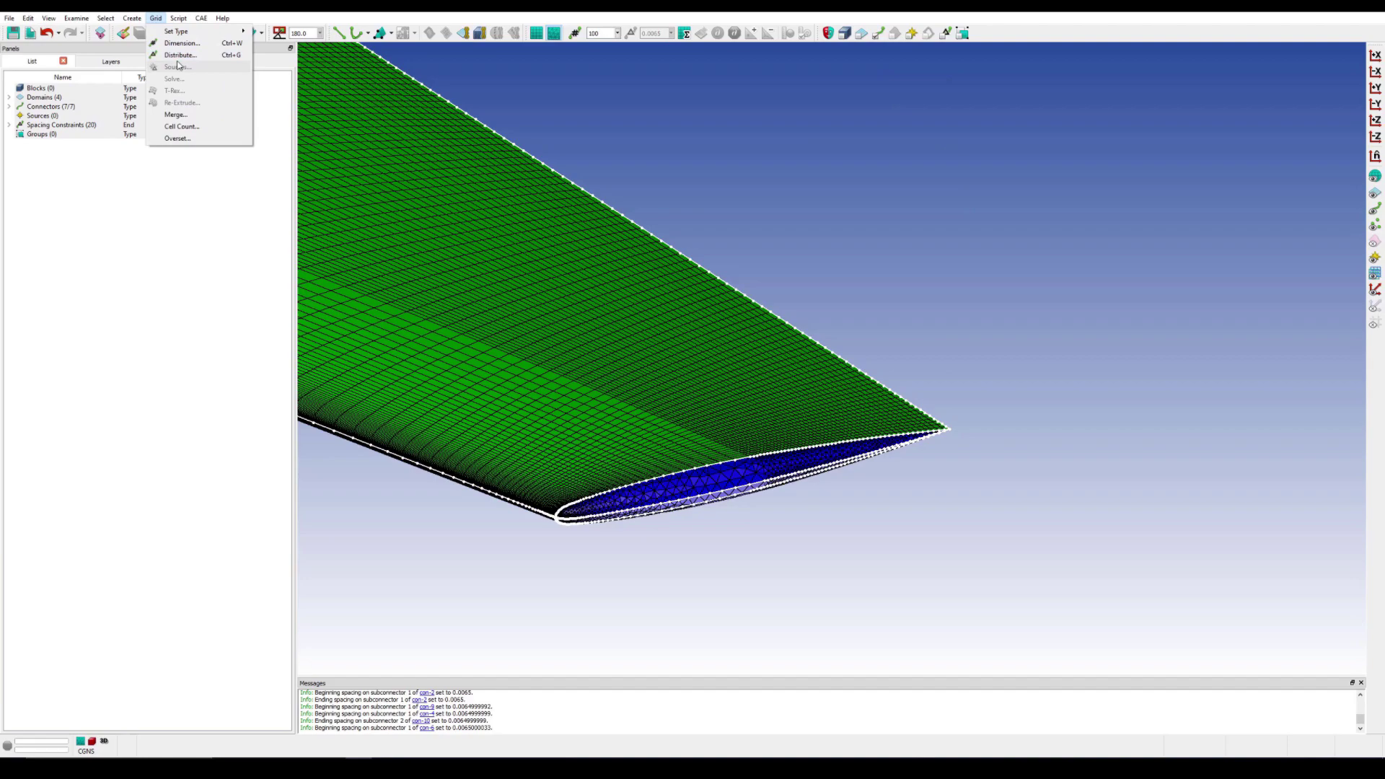
click(180, 50)
click(102, 319)
mouse_move(865, 361)
right_down()
mouse_move(974, 472)
mouse_move(900, 470)
mouse_move(1002, 642)
mouse_move(1042, 612)
mouse_move(995, 514)
right_up()
scroll(900, 470, up, 3)
scroll(927, 482, down, 2)
text(150)
key(Return)
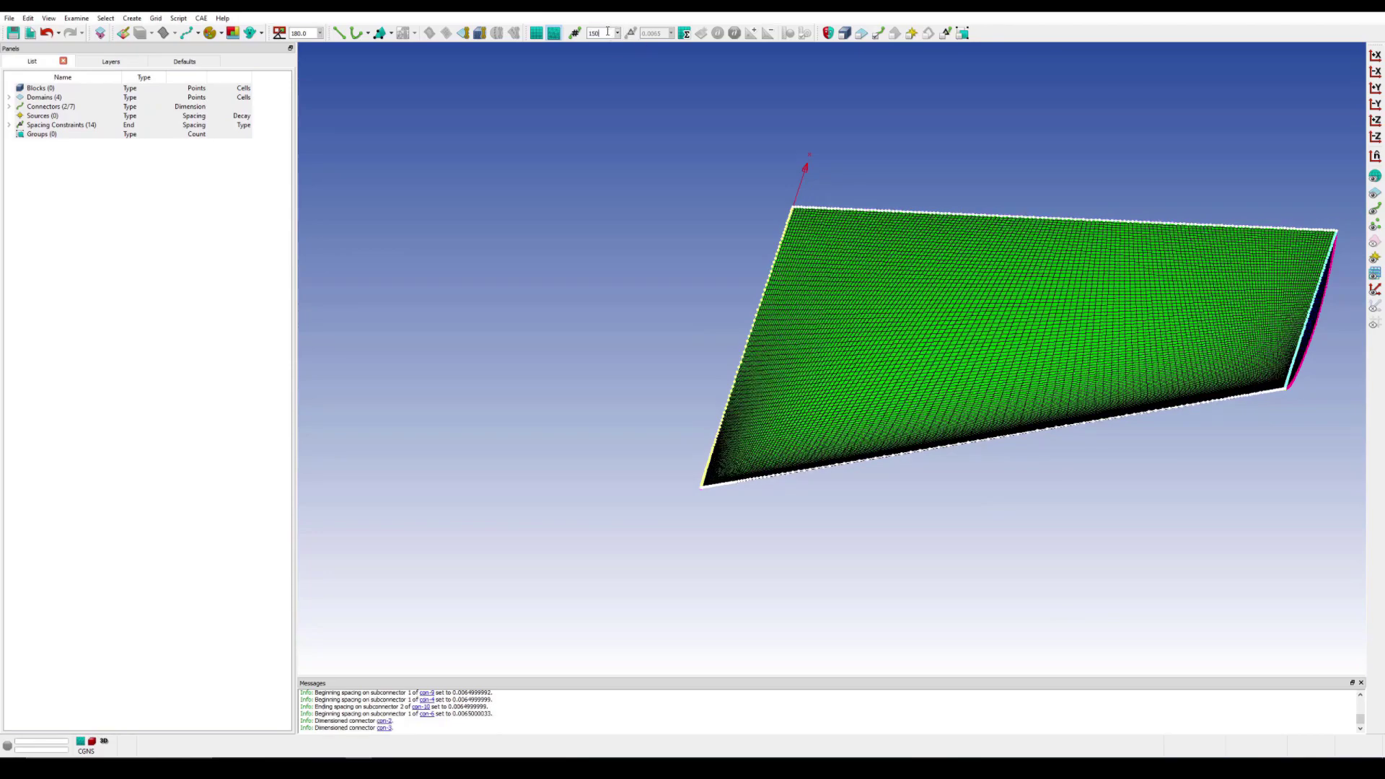
Step: Re-solve the two tip domains with Advancing Front Ortho into a denser triangle mesh
mouse_move(1053, 346)
right_down()
mouse_move(772, 257)
mouse_move(775, 446)
mouse_move(574, 501)
mouse_move(531, 241)
mouse_move(674, 405)
right_up()
scroll(574, 501, up, 5)
scroll(876, 451, up, 3)
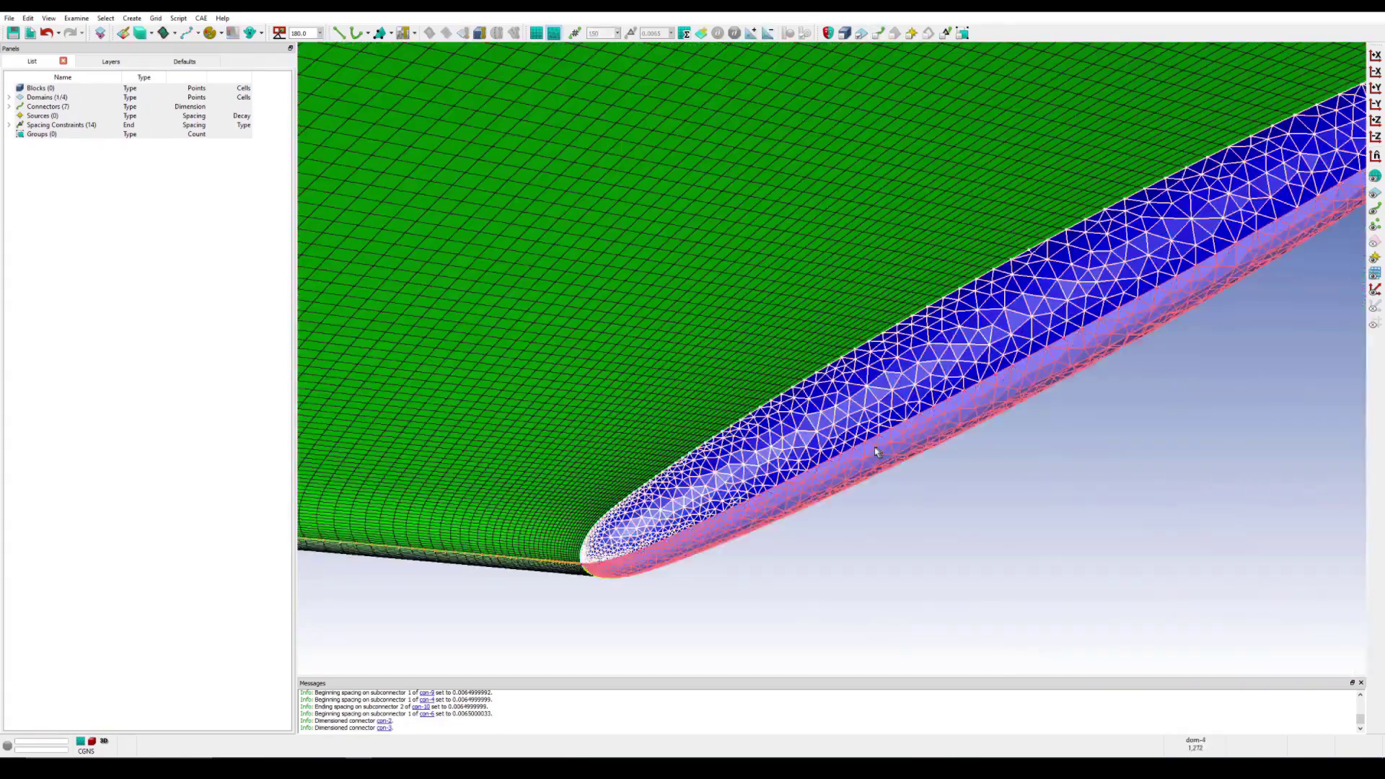
click(156, 18)
click(181, 123)
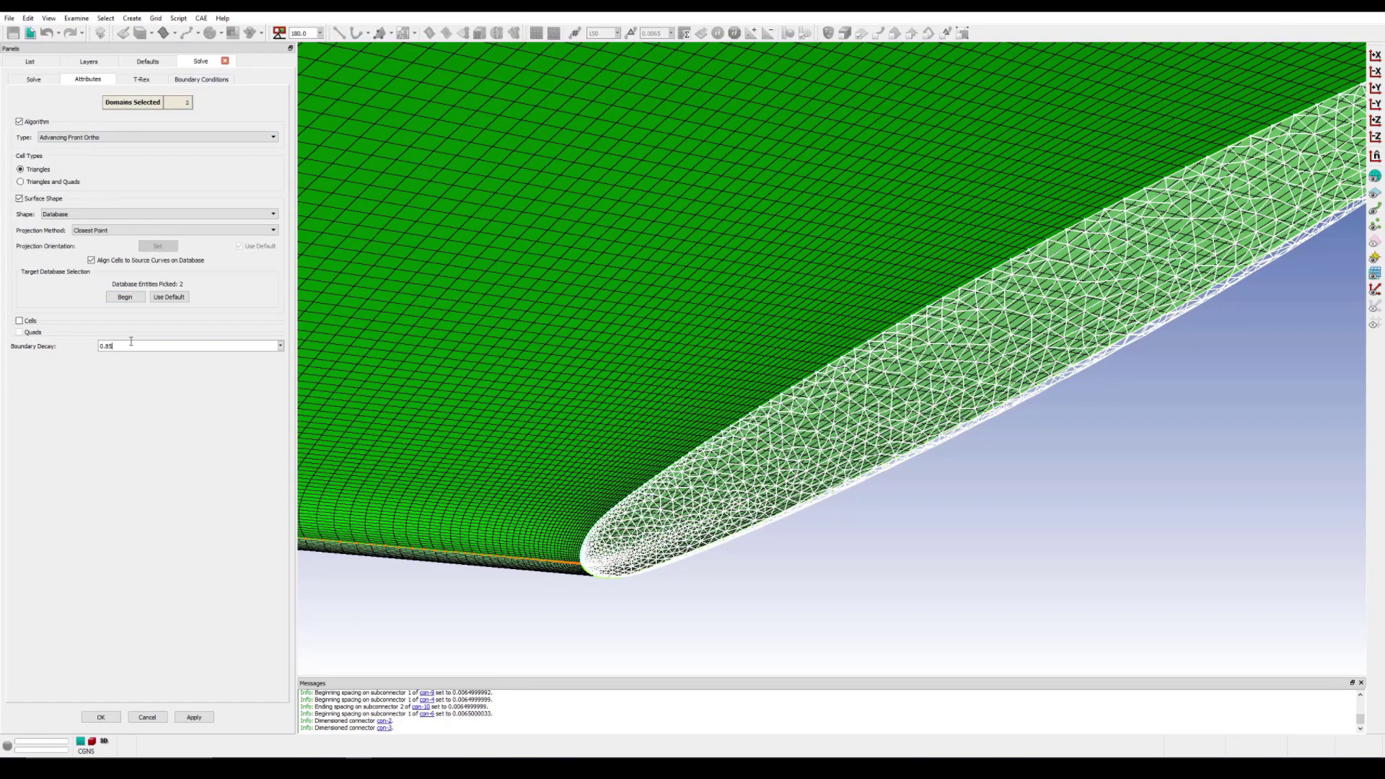
click(34, 79)
mouse_move(505, 325)
right_down()
mouse_move(430, 250)
mouse_move(1112, 257)
right_up()
click(101, 717)
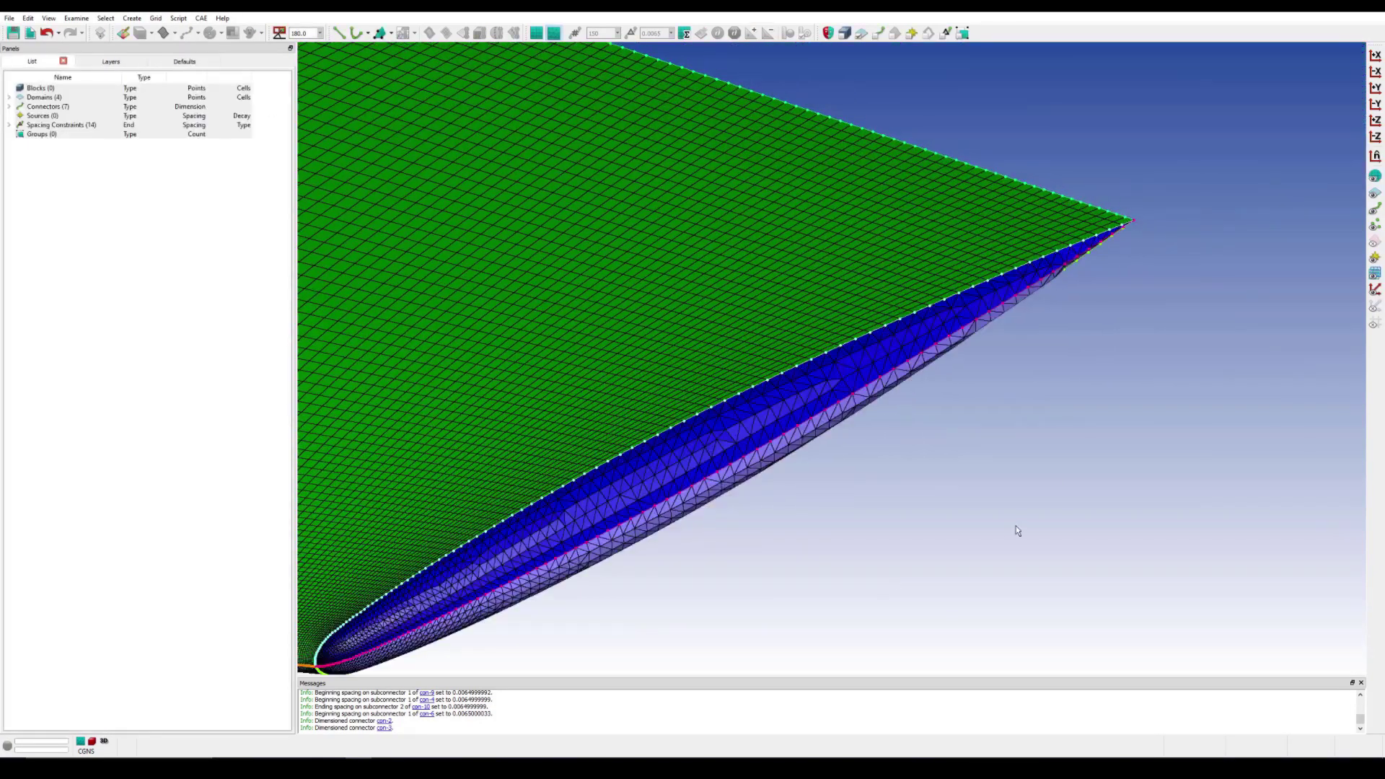
scroll(1025, 270, up, 3)
scroll(1078, 116, down, 5)
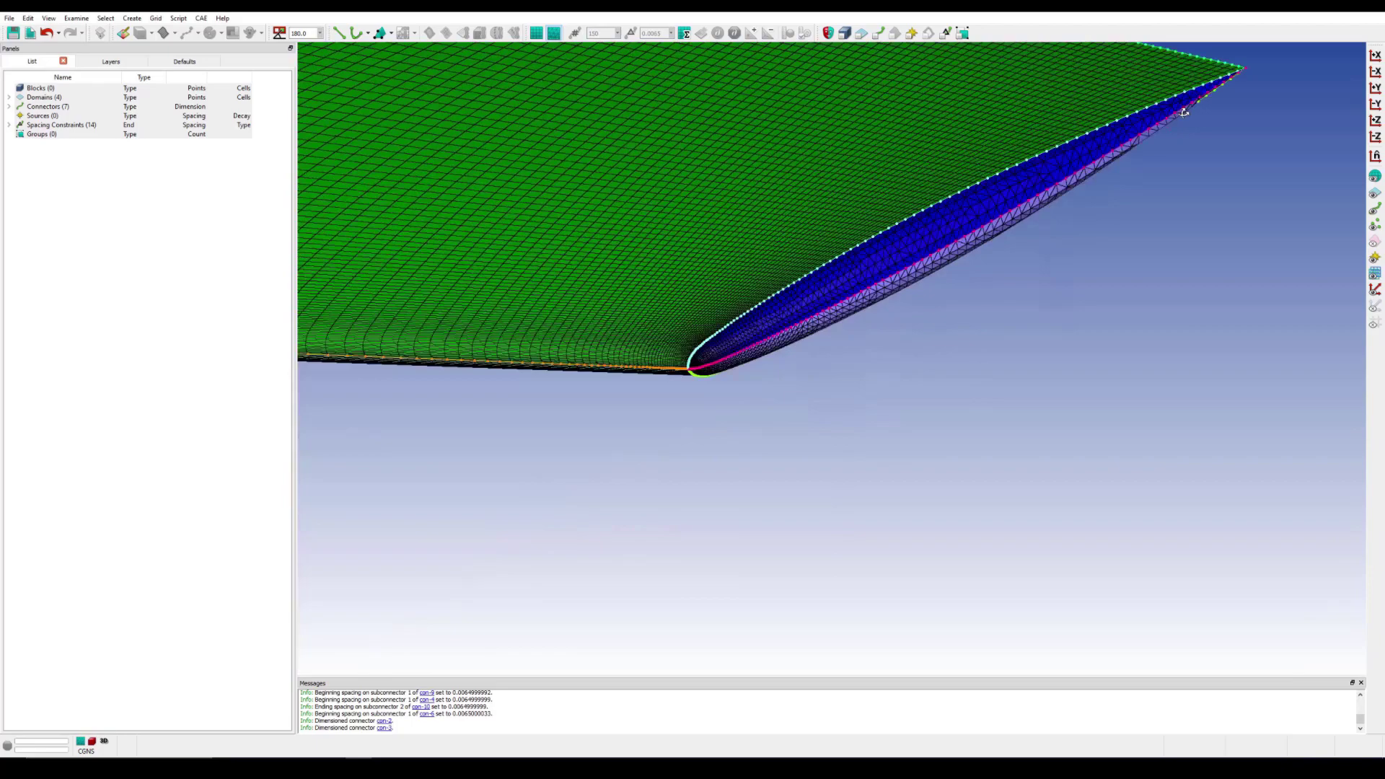
Step: Examine the wing cells' area ratio and zoom to the worst cell, about 10.5, at the trailing edge
click(76, 18)
click(96, 174)
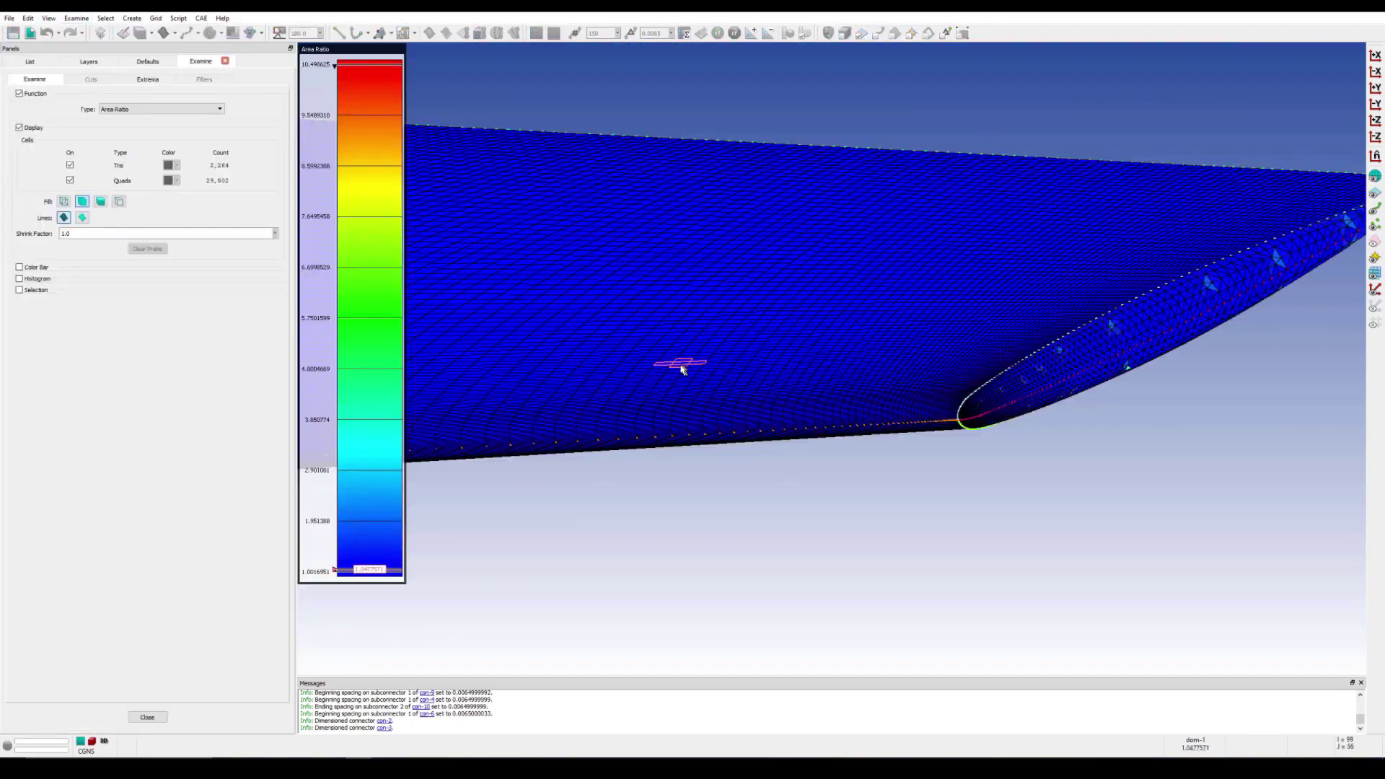
scroll(680, 363, down, 3)
click(20, 279)
click(148, 79)
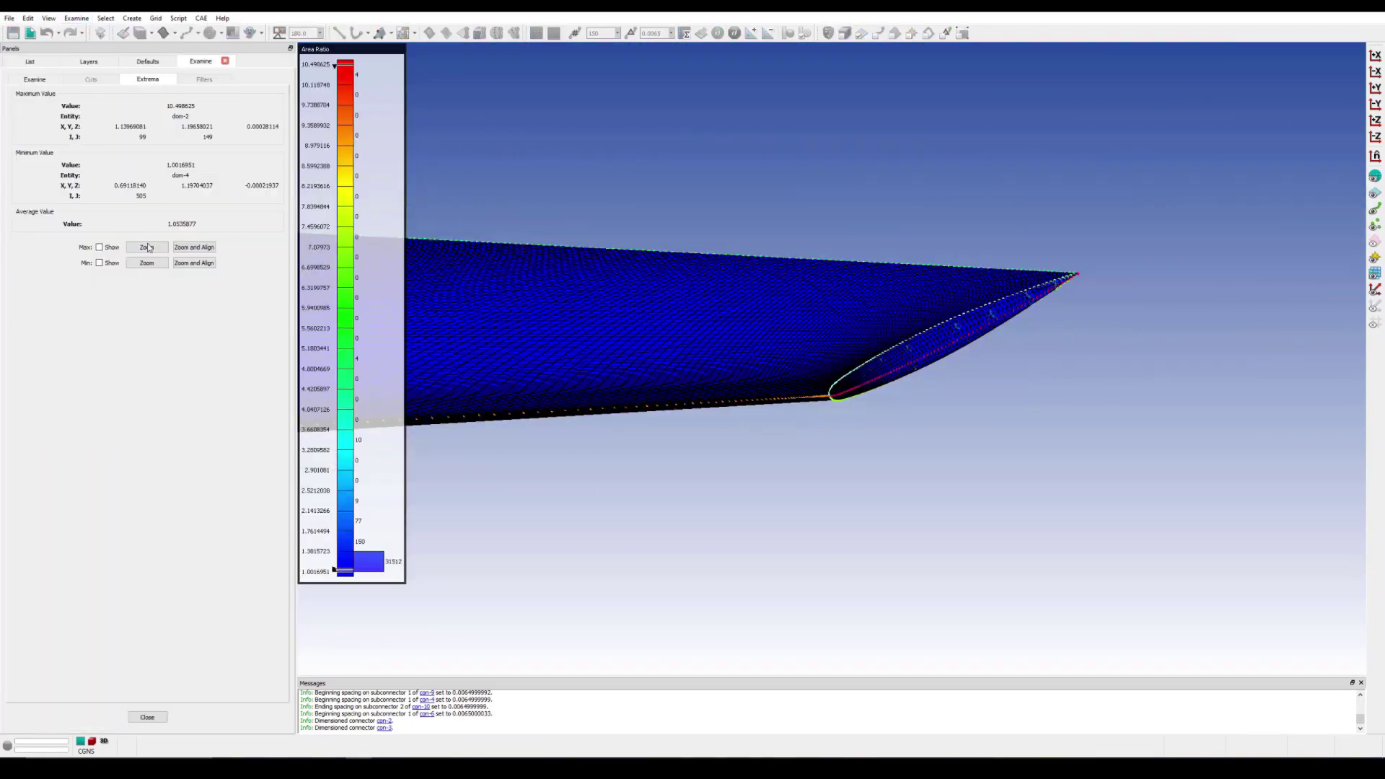
click(147, 247)
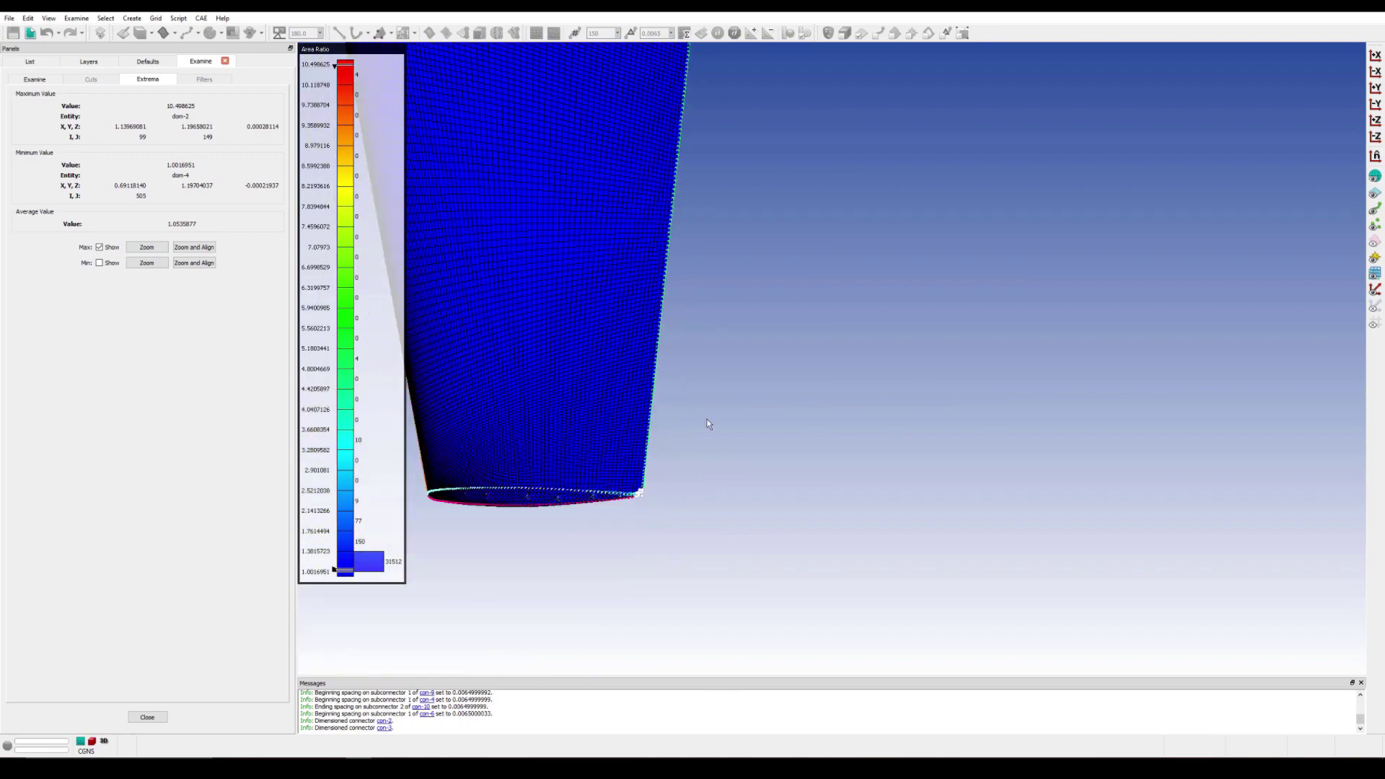
click(225, 61)
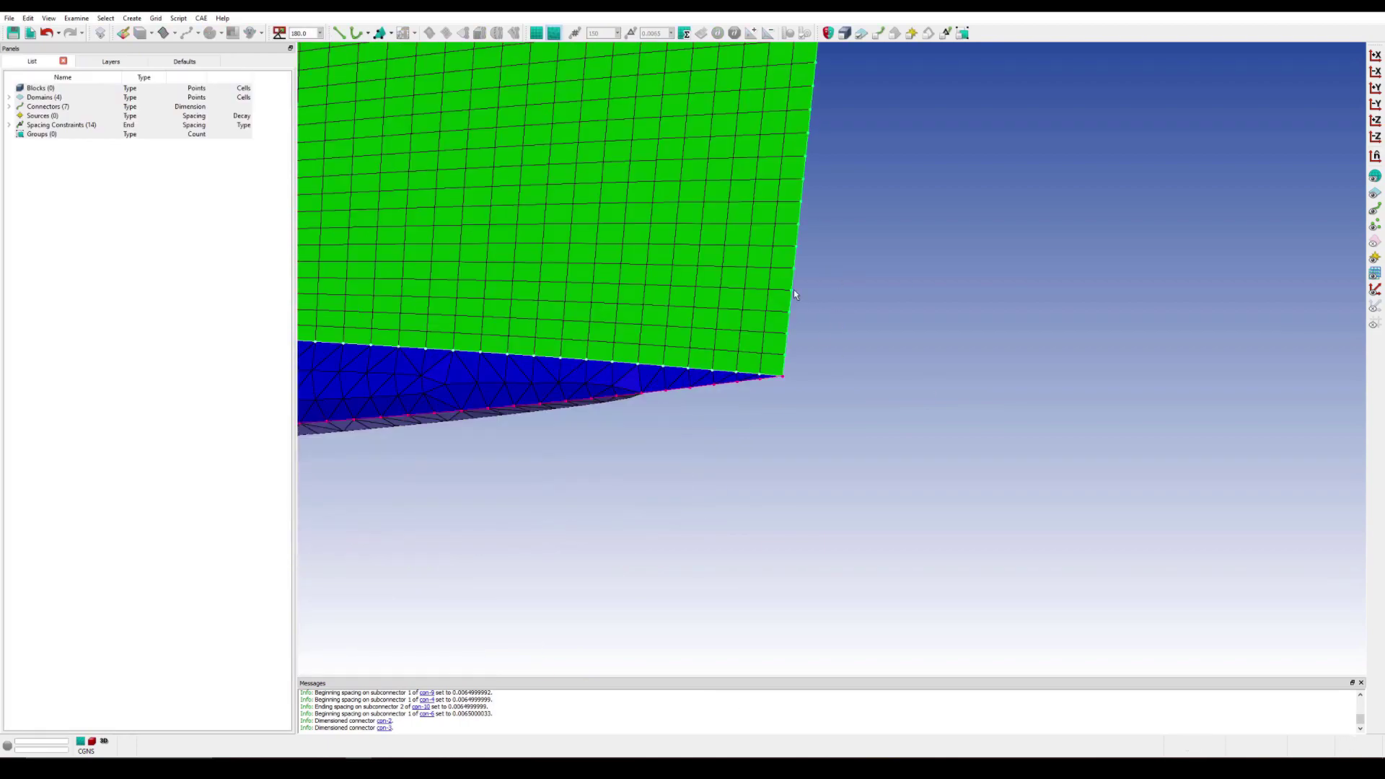
Step: Tighten the tip trailing-edge spacing constraint on the wing domain to 0.0035
scroll(858, 475, down, 3)
scroll(793, 545, up, 8)
click(741, 537)
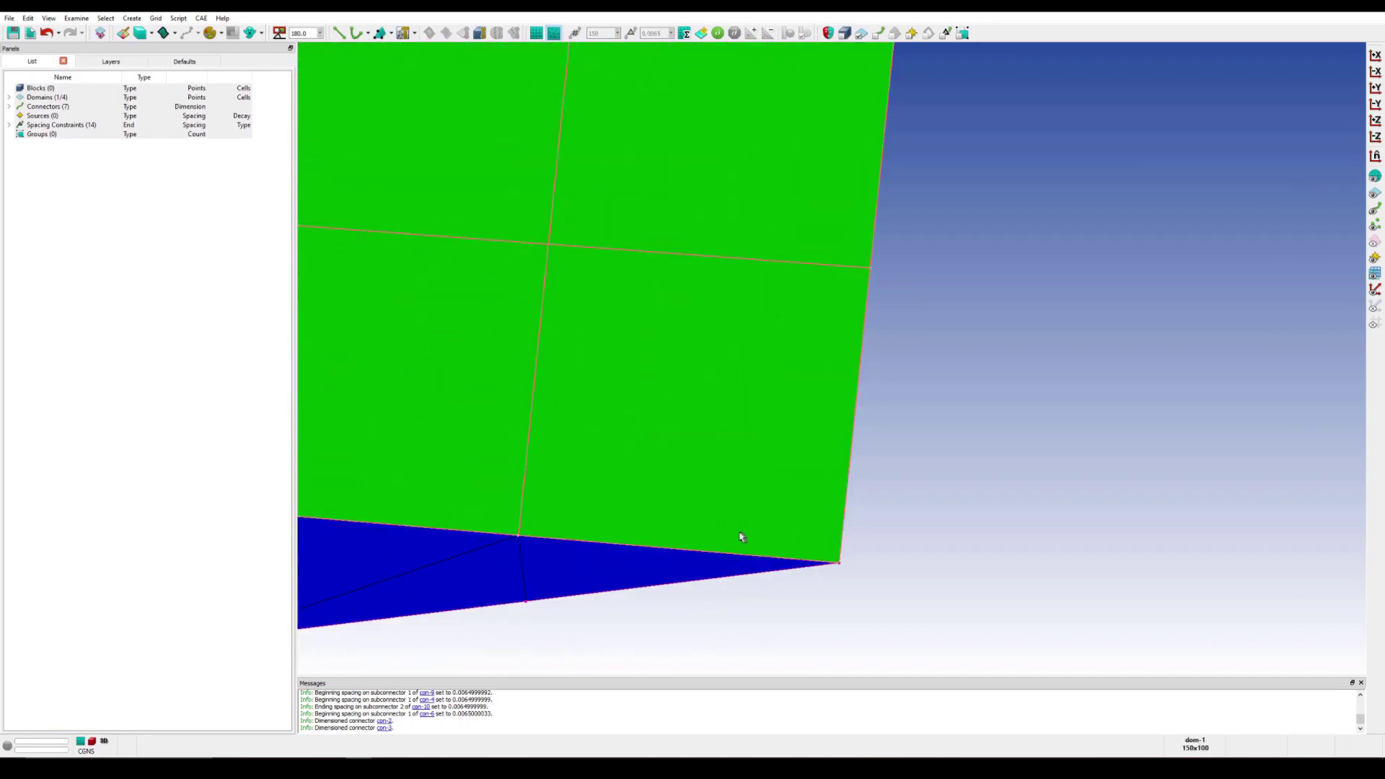
click(830, 530)
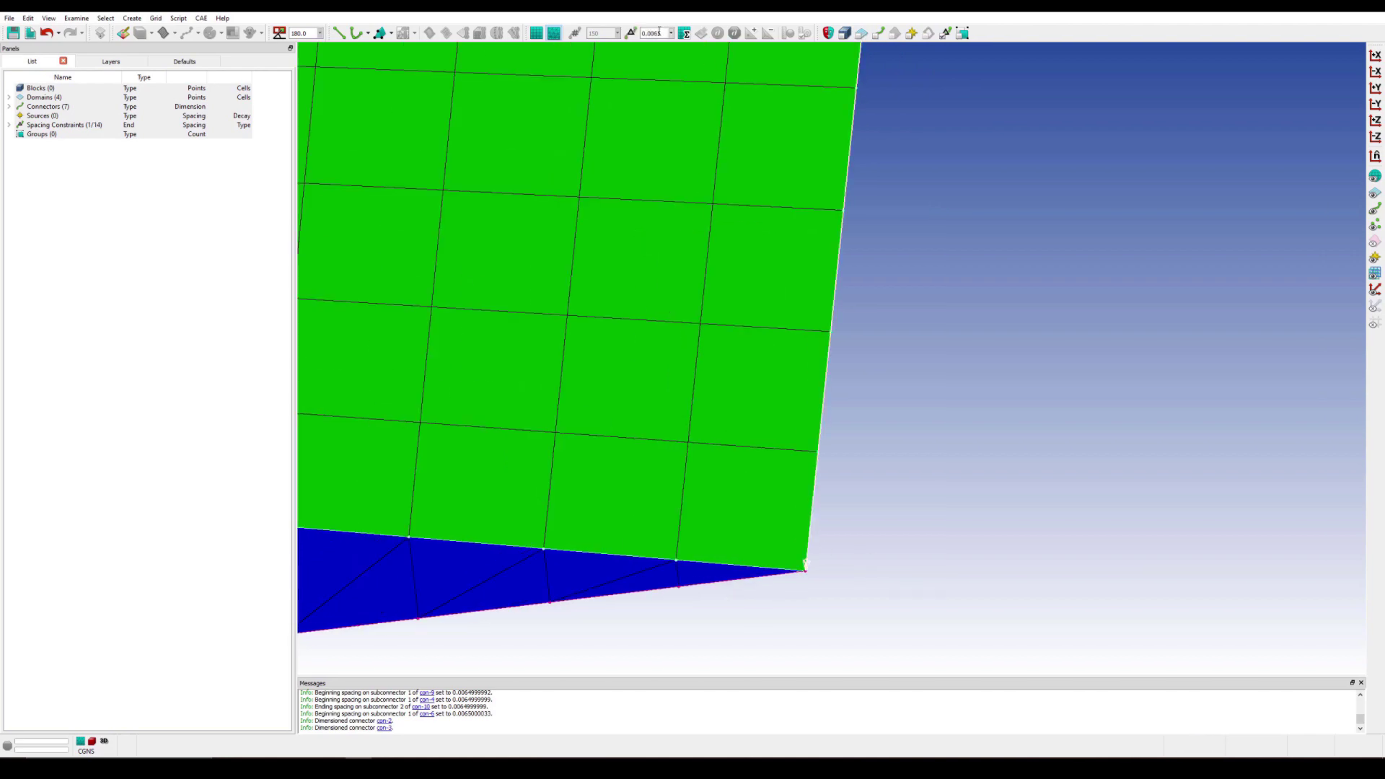
text(35)
key(Return)
scroll(850, 443, down, 2)
scroll(851, 444, down, 5)
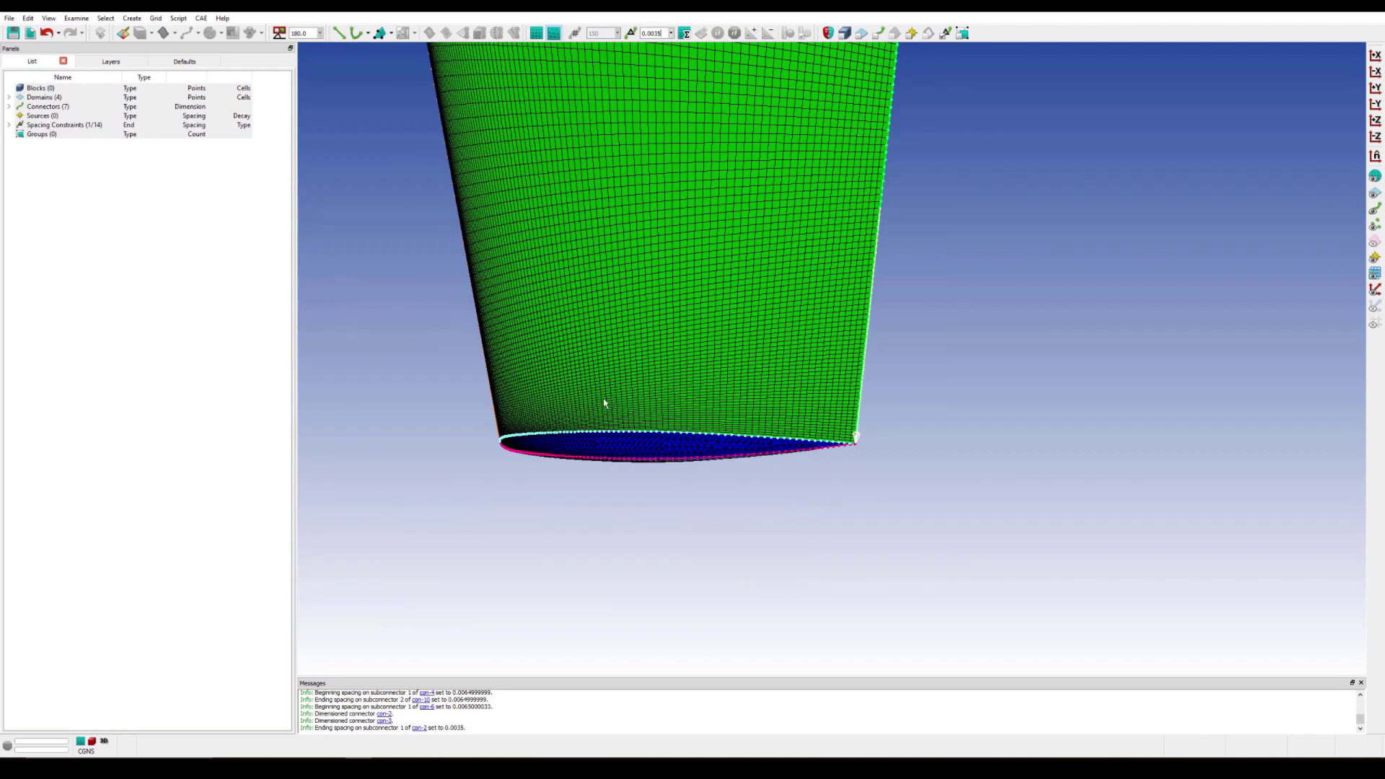
Step: Recheck the area ratio, now about 5.7, then close Examine and view the whole wing
click(75, 18)
click(108, 177)
scroll(852, 439, up, 5)
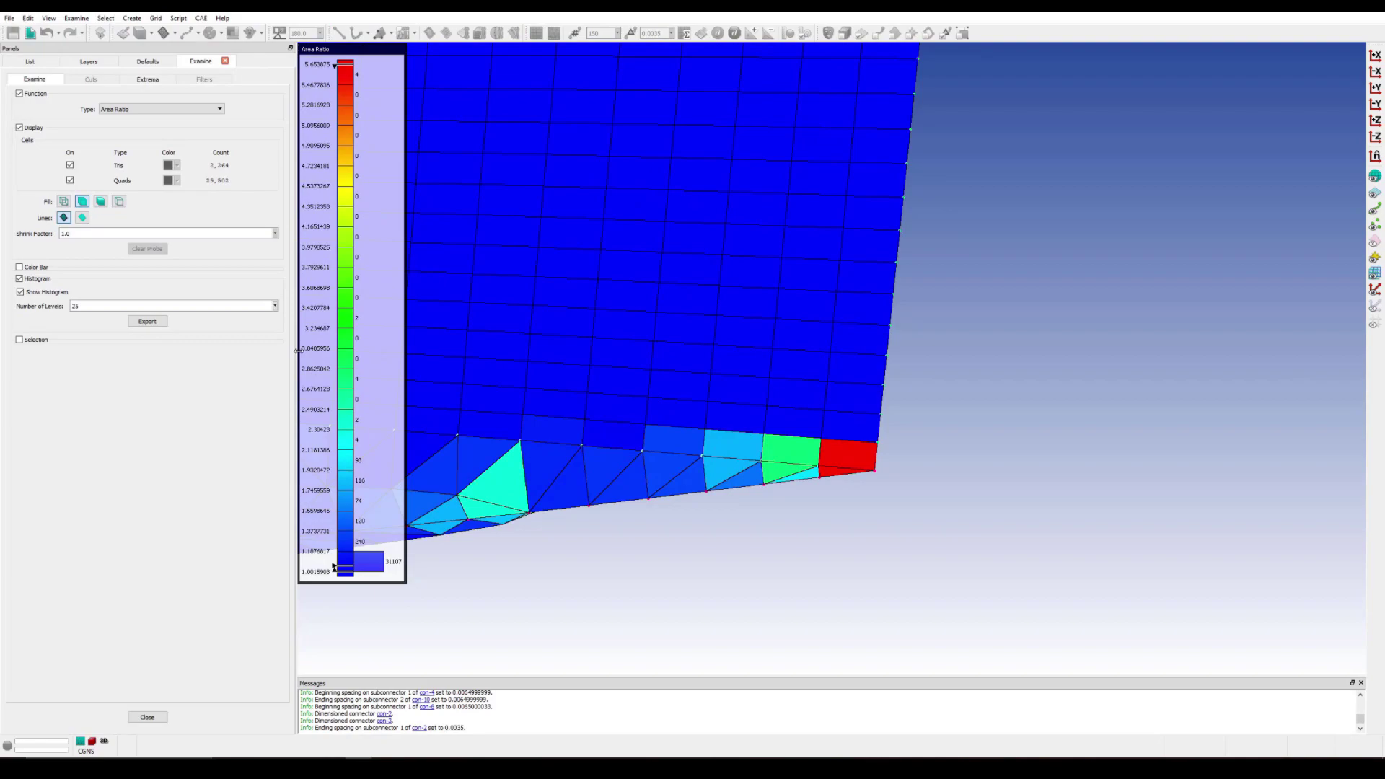
key(Escape)
scroll(1075, 411, down, 5)
mouse_move(964, 411)
right_down()
mouse_move(849, 392)
mouse_move(720, 460)
mouse_move(467, 251)
right_up()
Step: Start a cylinder shape along the wing span with radius 0.25 and length 1
scroll(773, 386, up, 2)
click(132, 18)
mouse_move(154, 54)
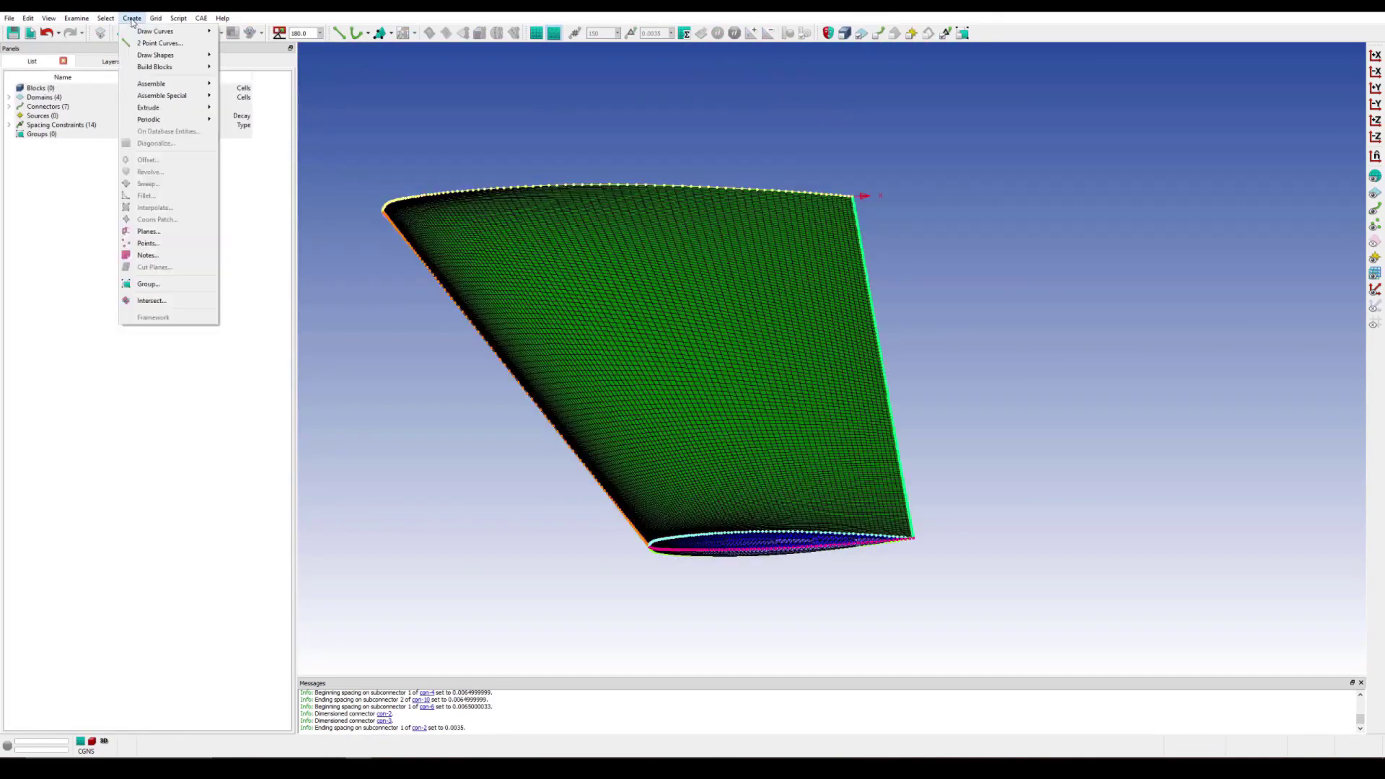
click(241, 80)
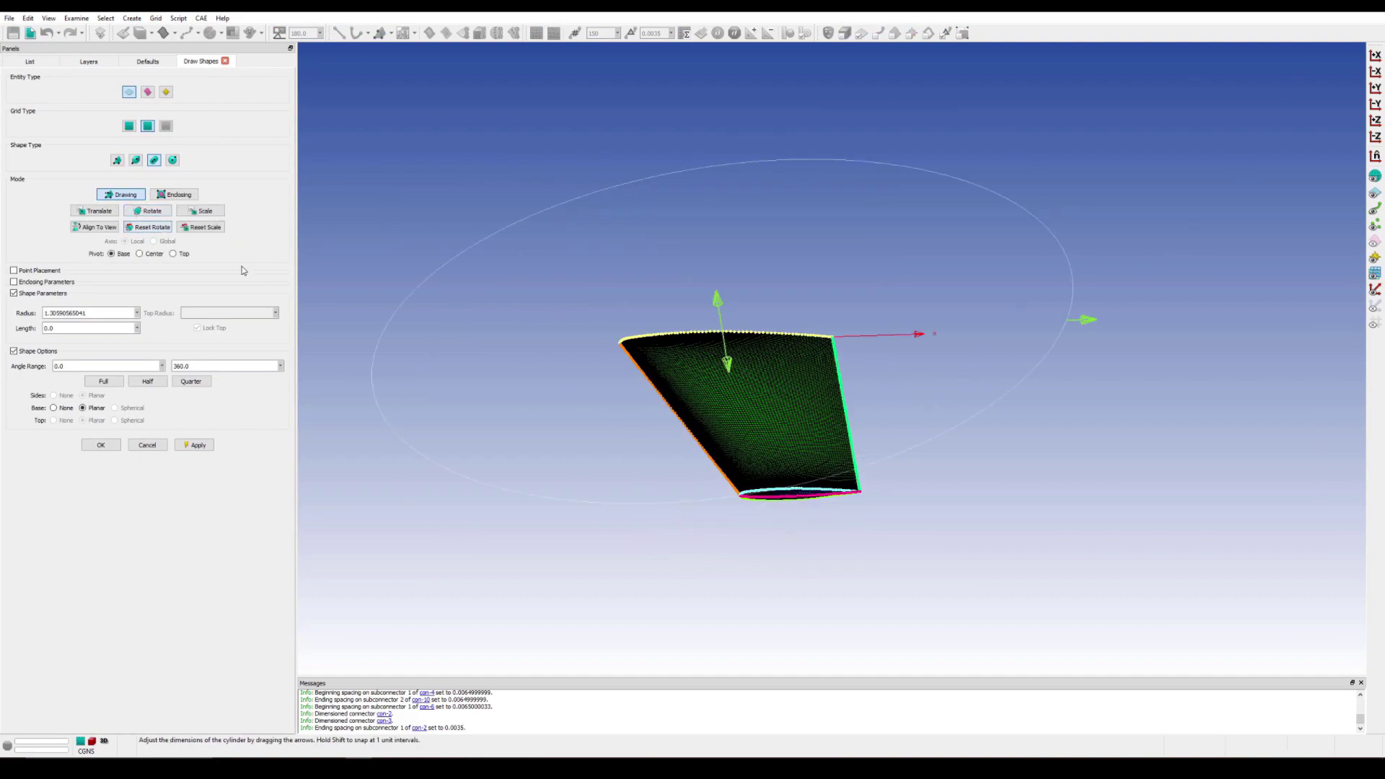
text(0.25)
key(Return)
right_drag(1082, 324, 1200, 417)
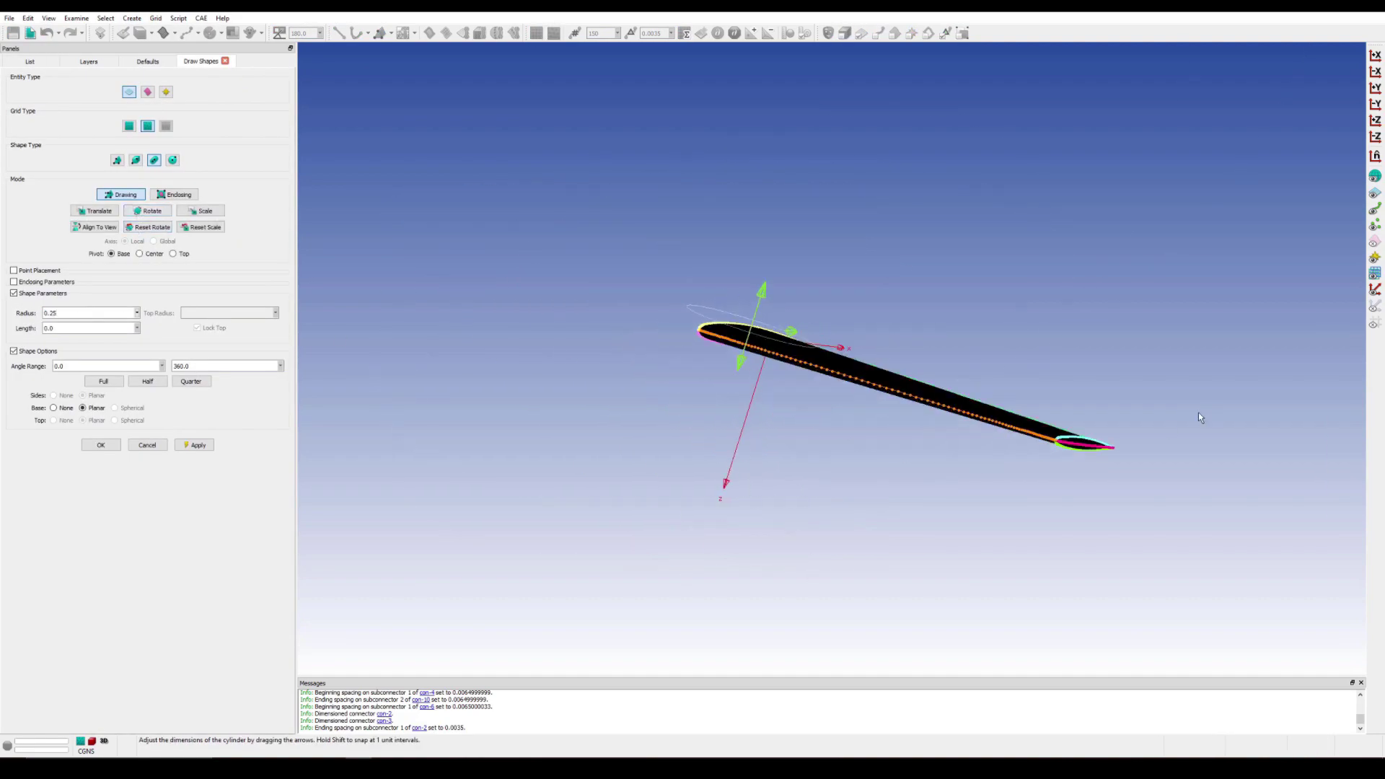
key(BackSpace)
key(BackSpace)
key(BackSpace)
text(1)
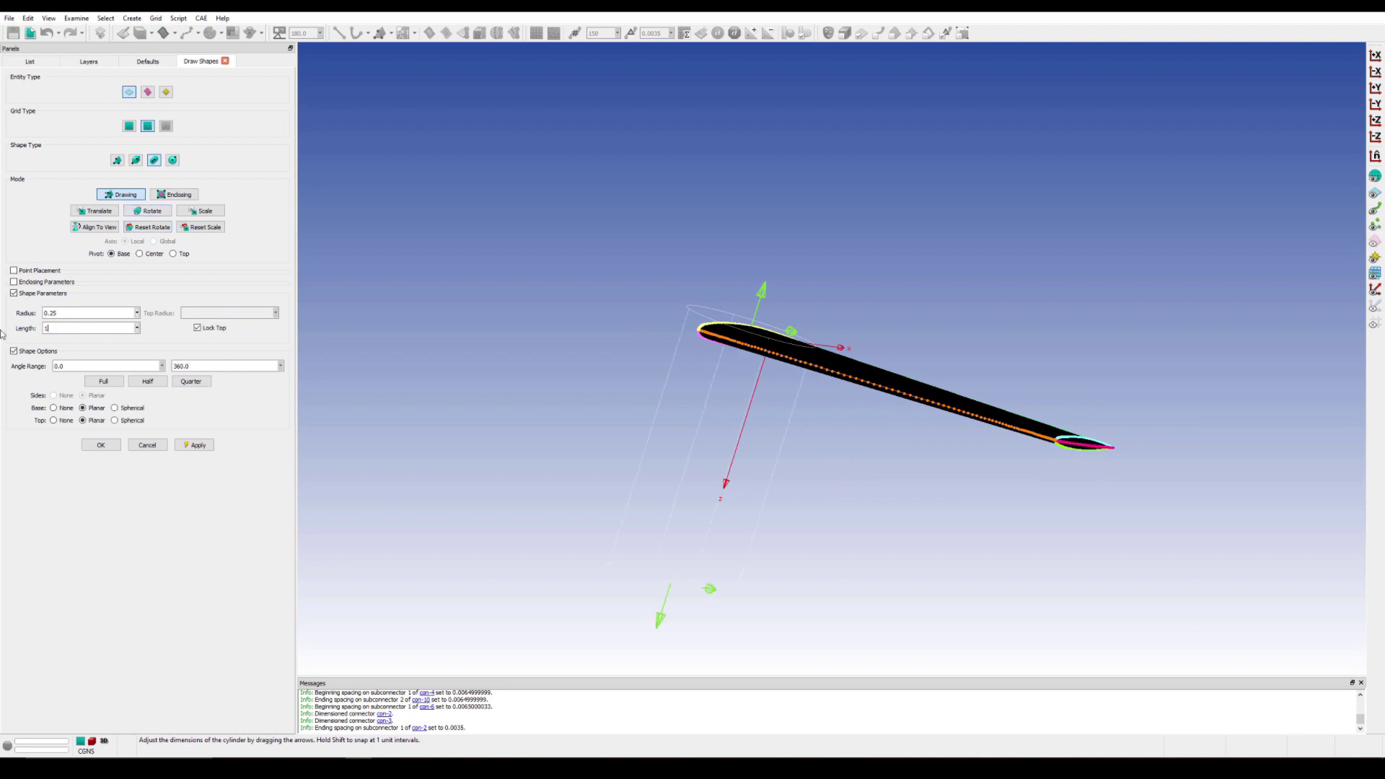
Step: Lengthen the spanwise cylinder to 1.5
click(150, 210)
click(1375, 71)
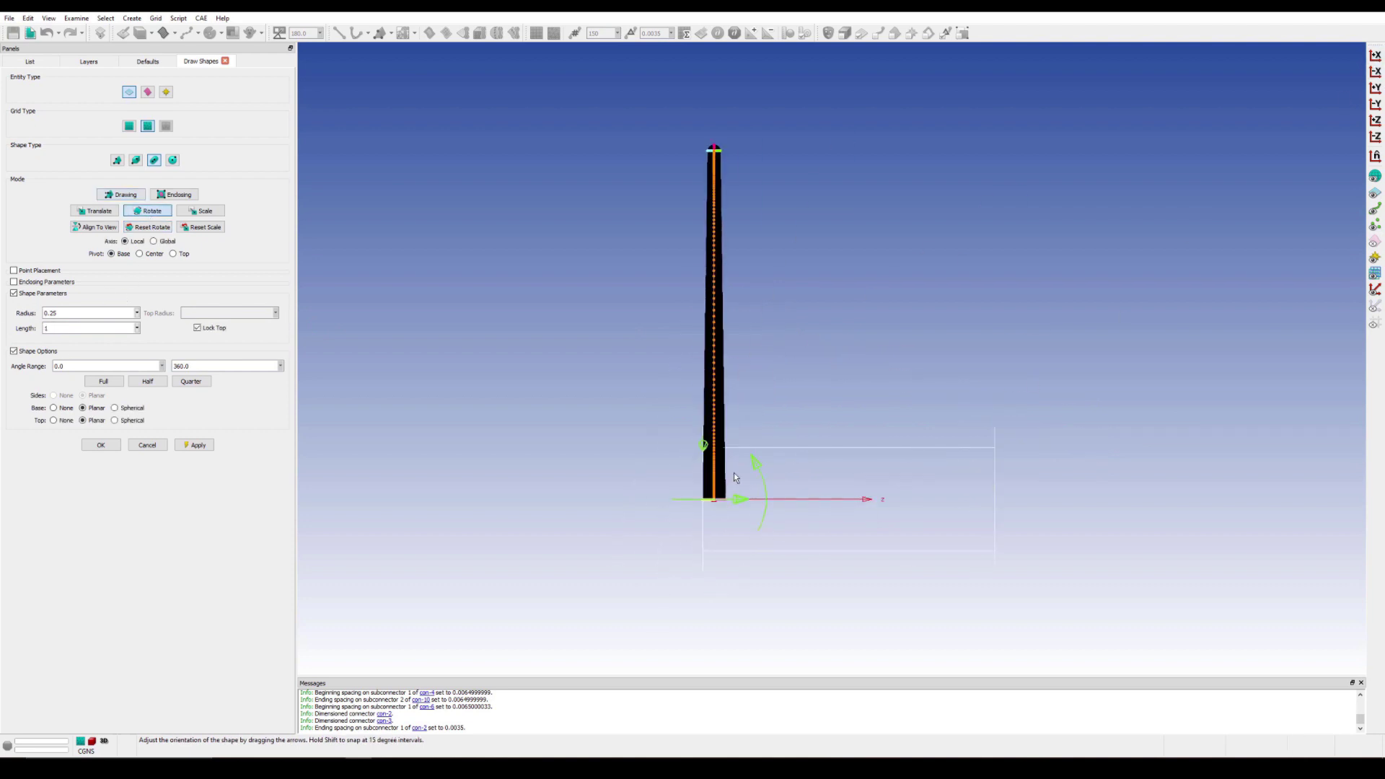
right_drag(647, 411, 564, 481)
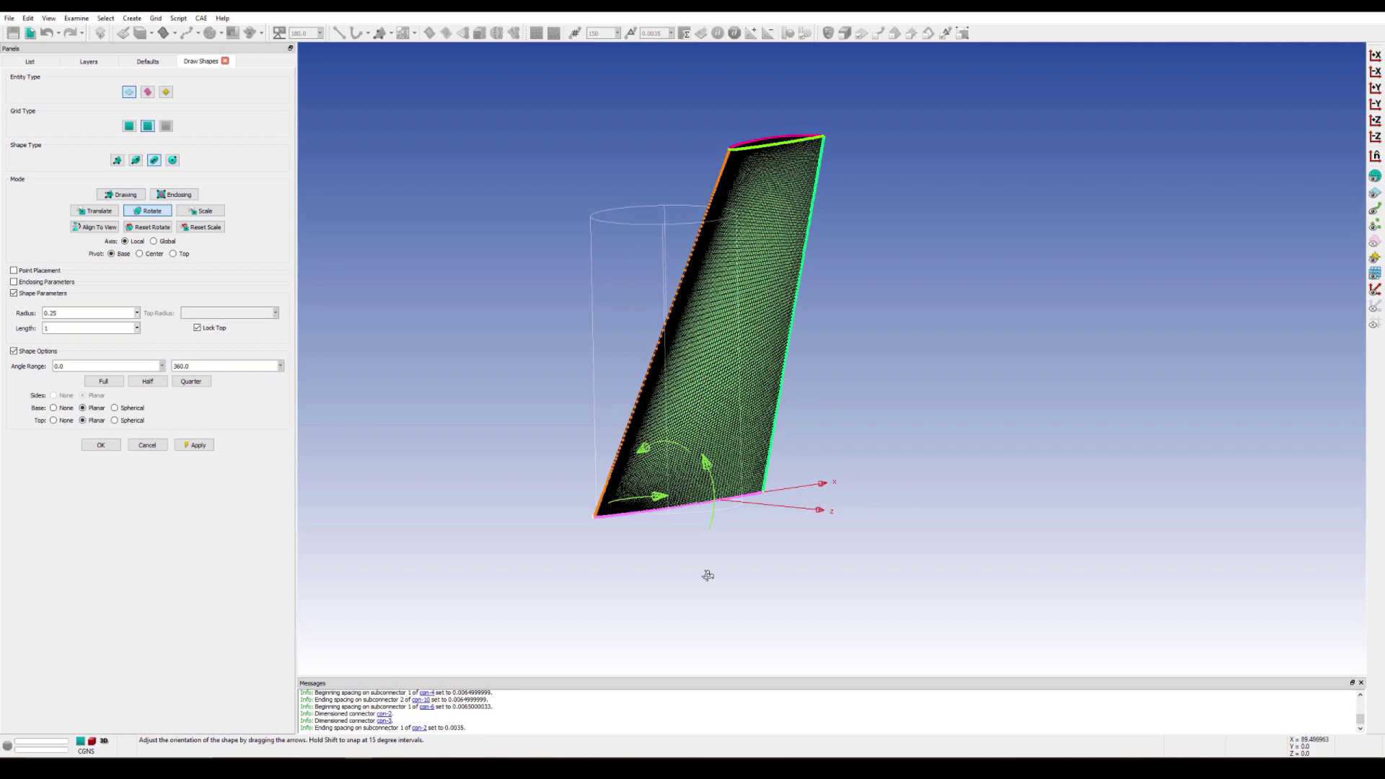
click(1375, 55)
click(1375, 88)
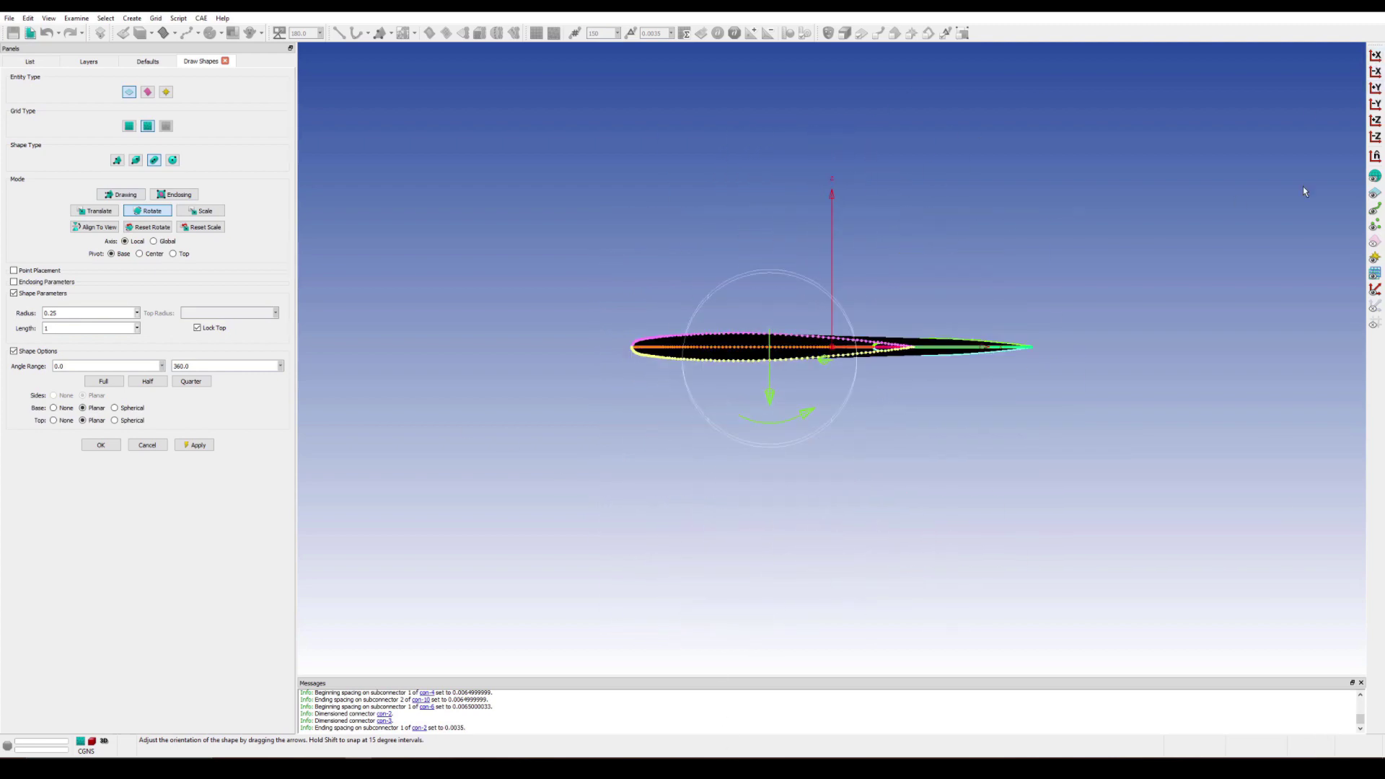
mouse_move(546, 349)
right_down()
mouse_move(1072, 565)
mouse_move(897, 542)
mouse_move(1109, 365)
mouse_move(1051, 427)
right_up()
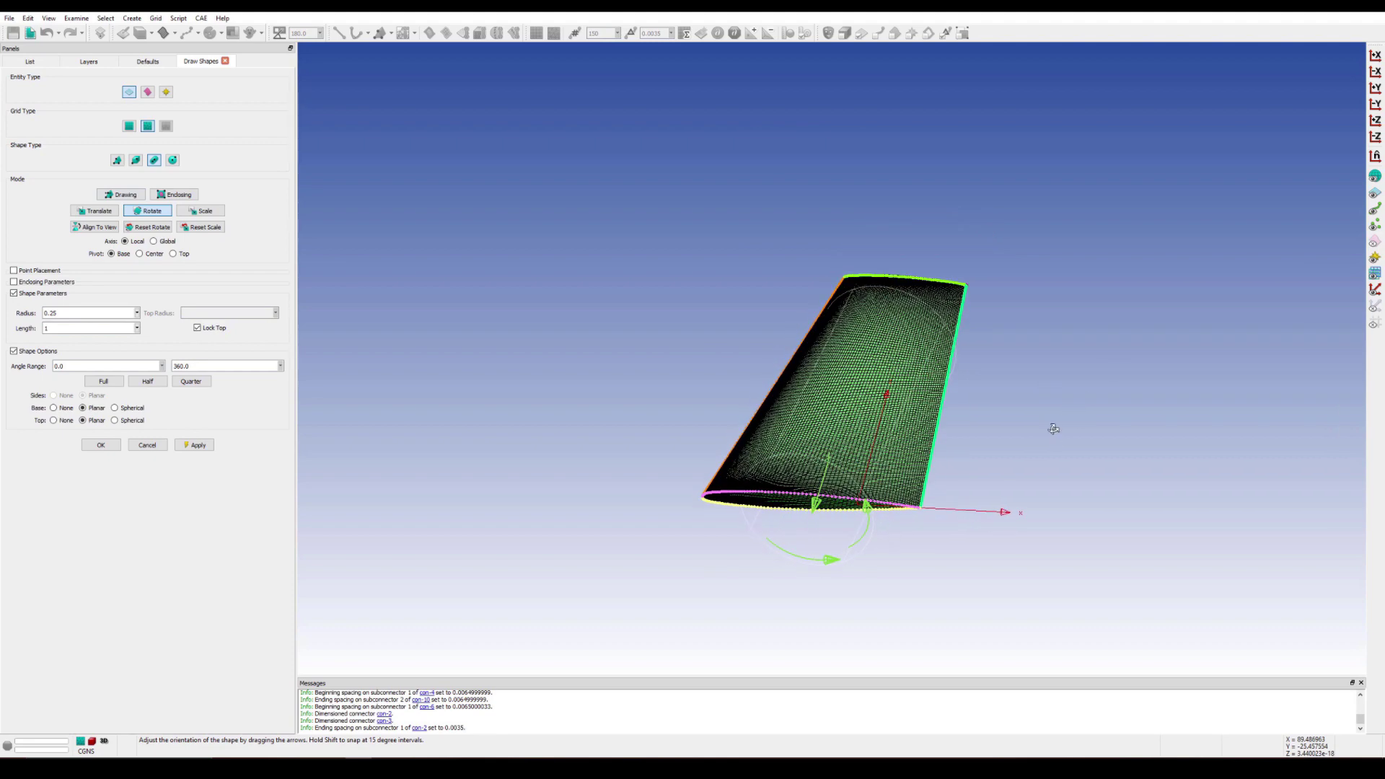
text(.5)
key(Return)
mouse_move(1112, 484)
right_down()
mouse_move(742, 380)
mouse_move(1175, 464)
mouse_move(751, 536)
mouse_move(823, 565)
mouse_move(766, 472)
mouse_move(820, 568)
mouse_move(673, 570)
mouse_move(635, 556)
right_up()
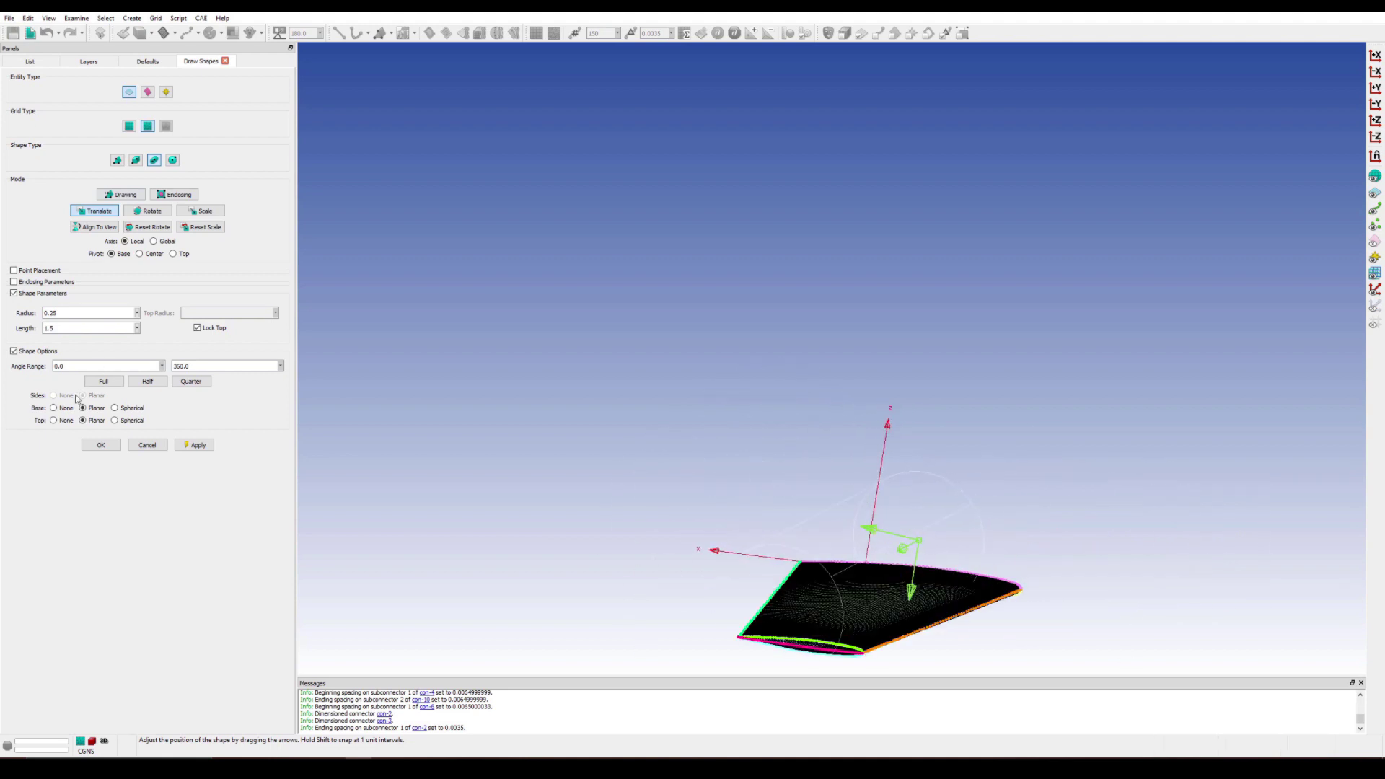
Step: Taper the cylinder to a 0.15 top radius and apply it
click(200, 329)
text(5)
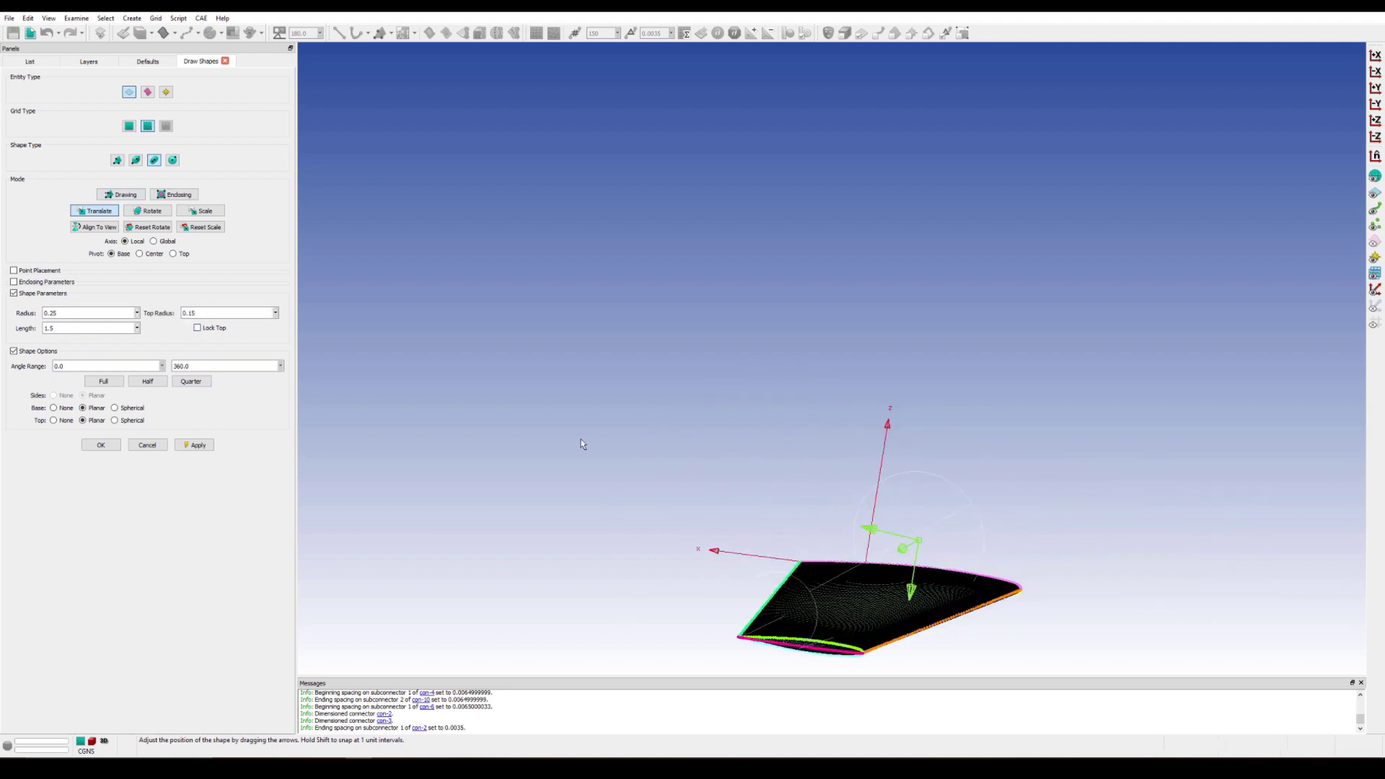
key(Return)
click(166, 91)
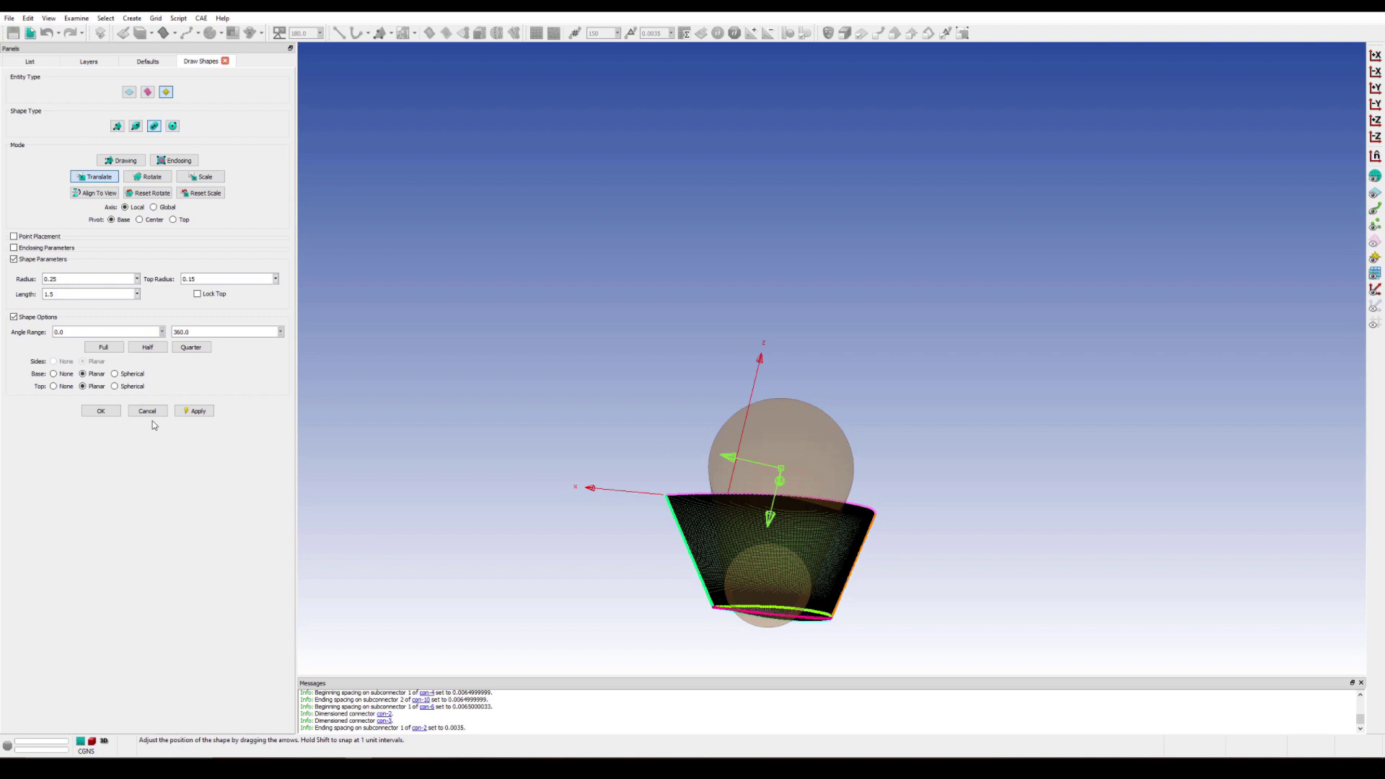
Step: Place a second cylinder at the trailing edge with radius 0.1, pointing downstream about 2.25 long
click(827, 616)
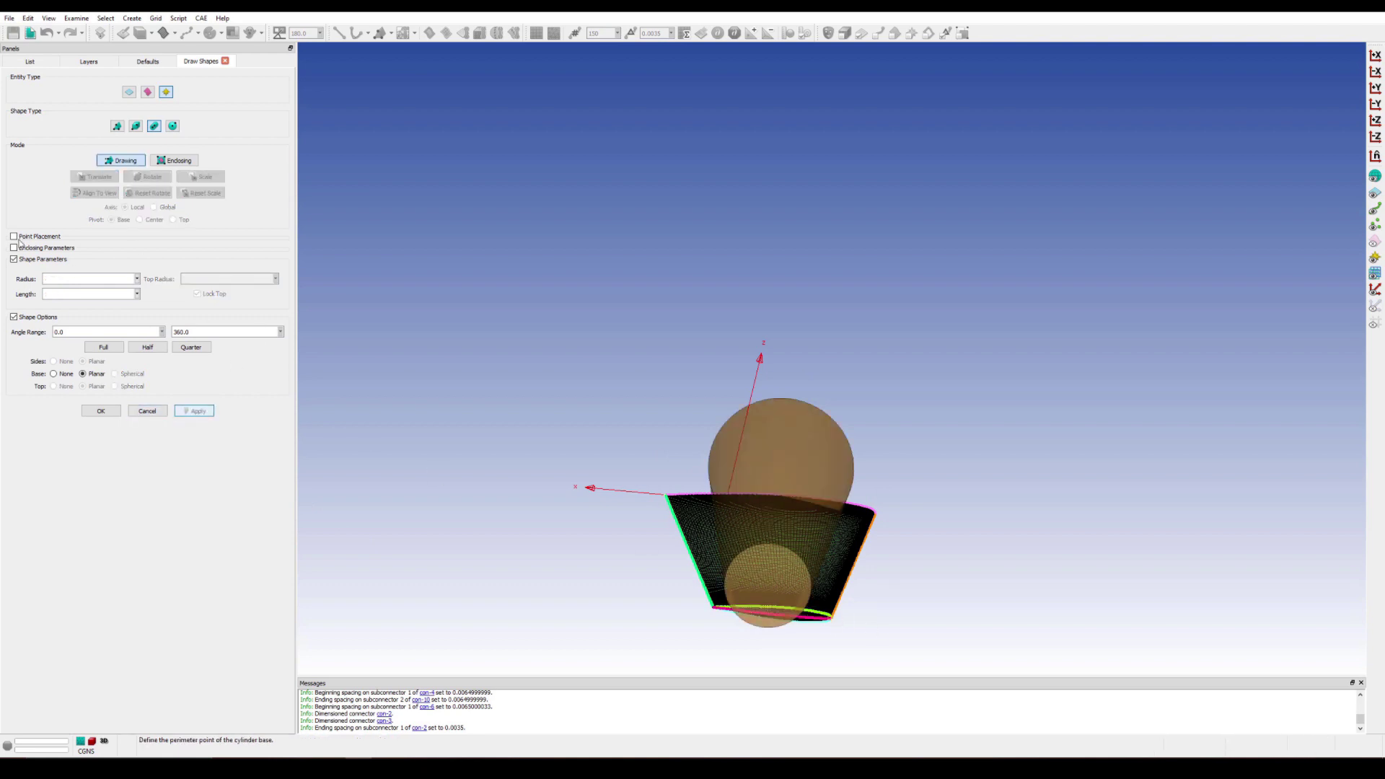
text(0.1)
key(Tab)
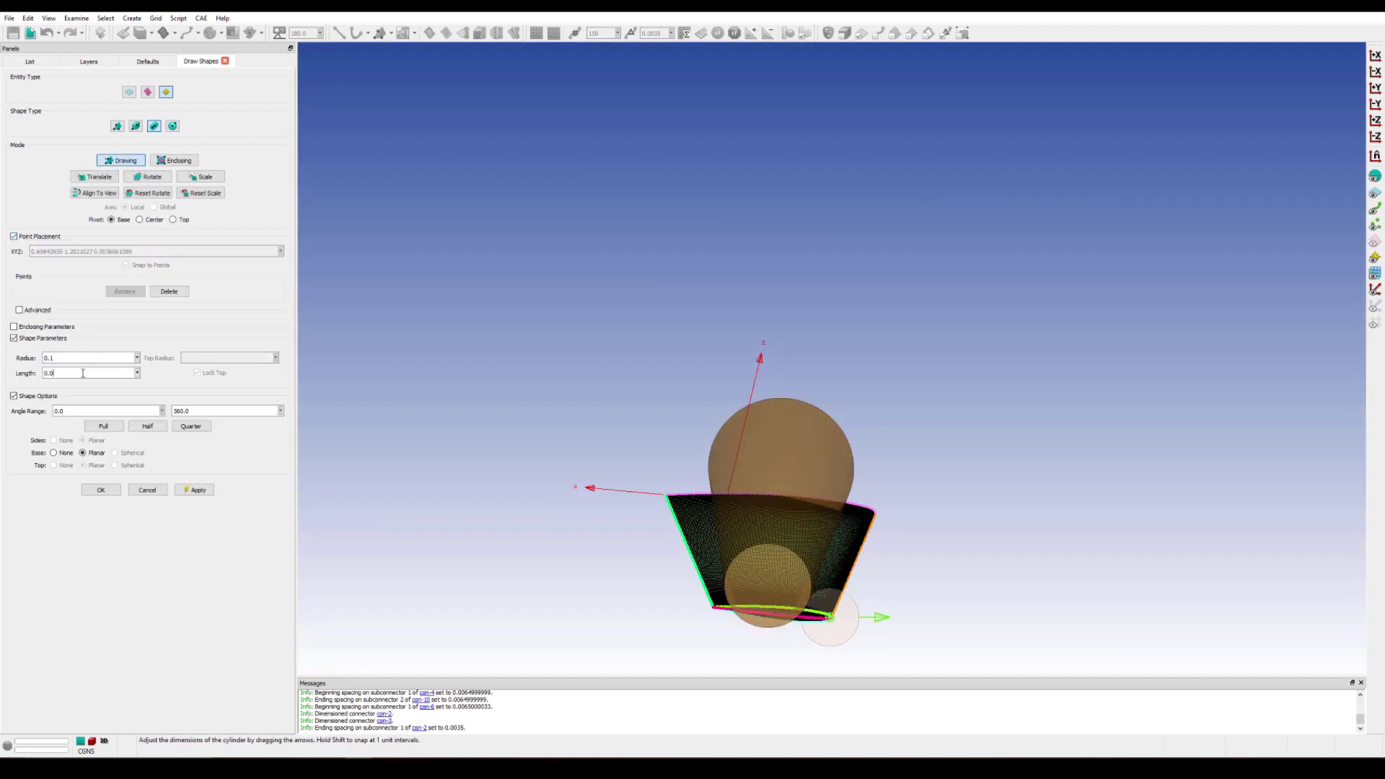
text(3)
key(Return)
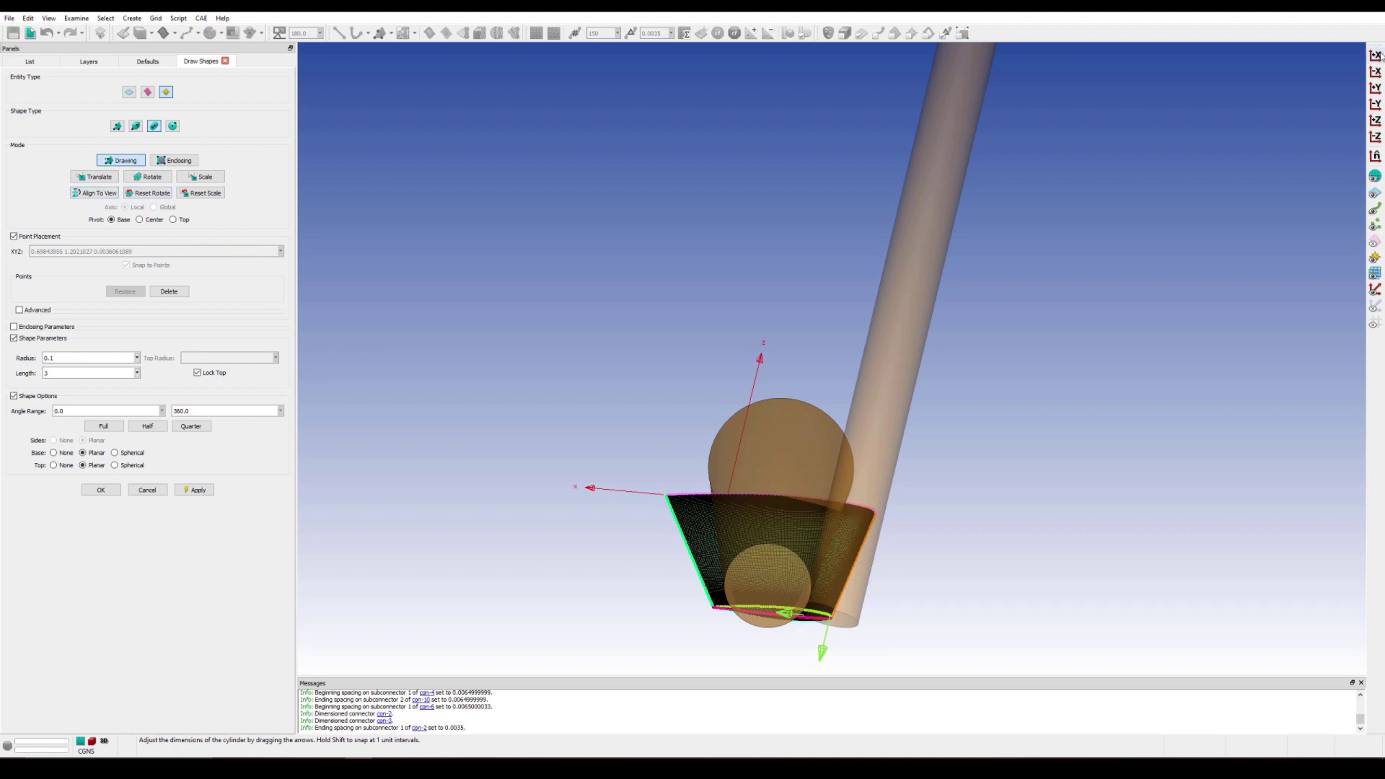
click(1375, 56)
right_drag(780, 452, 658, 523)
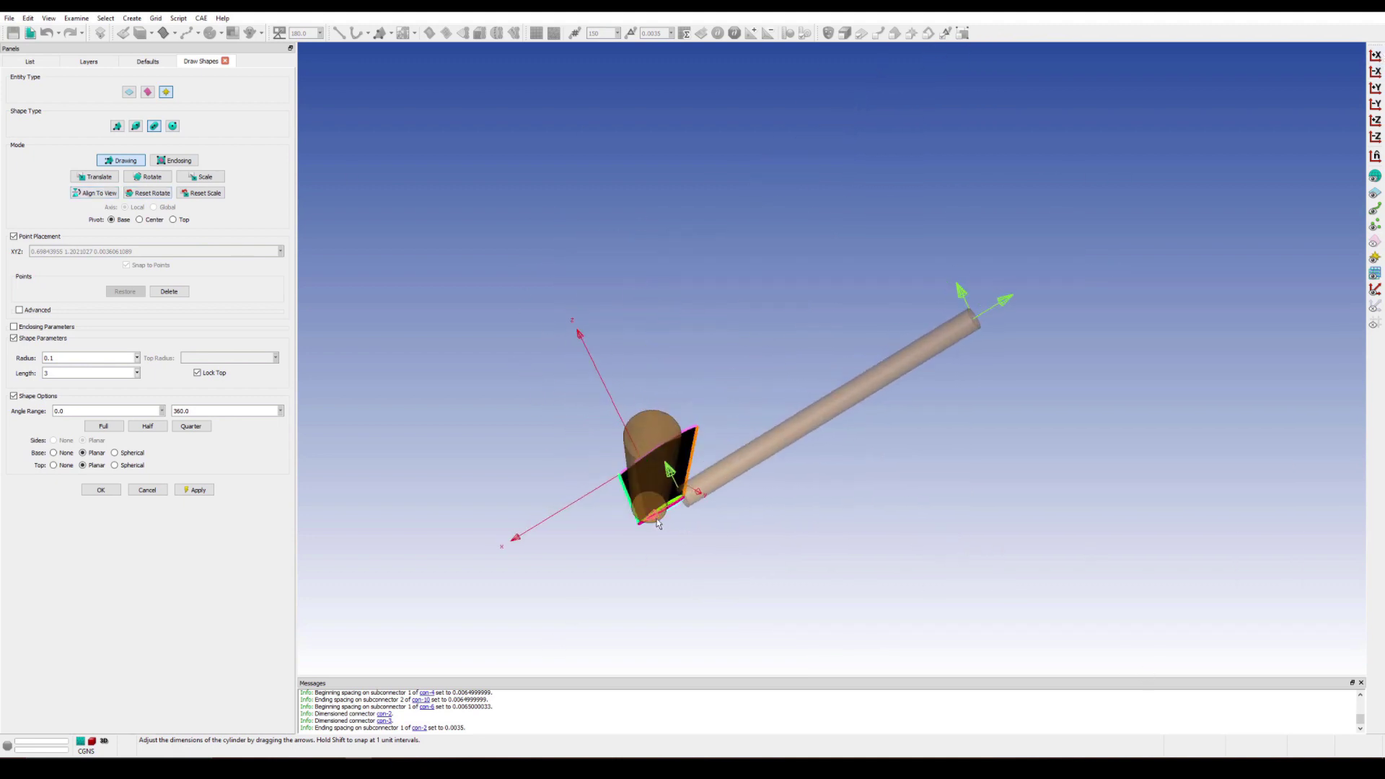
drag(658, 523, 557, 592)
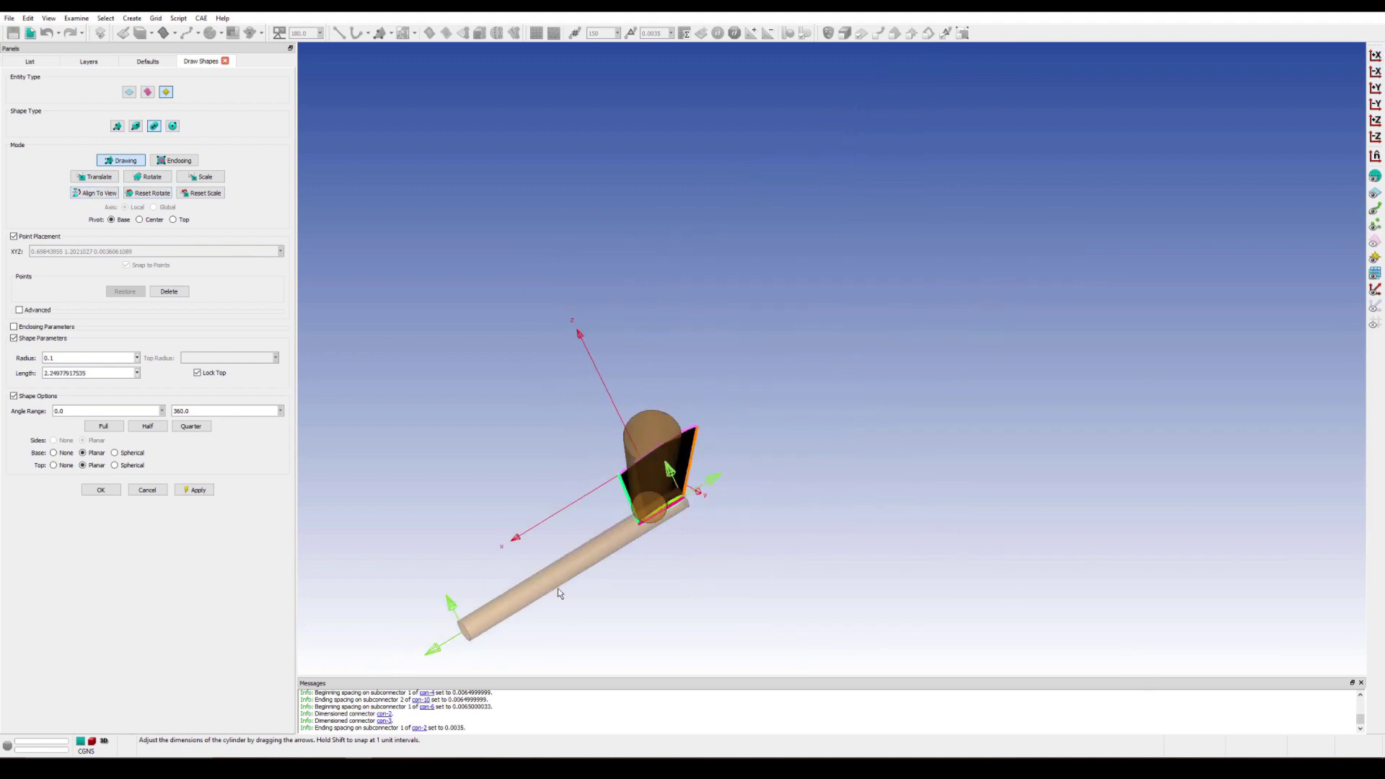
Step: Give the trailing-edge cylinder a separate top radius and a 0.3 base radius
click(196, 372)
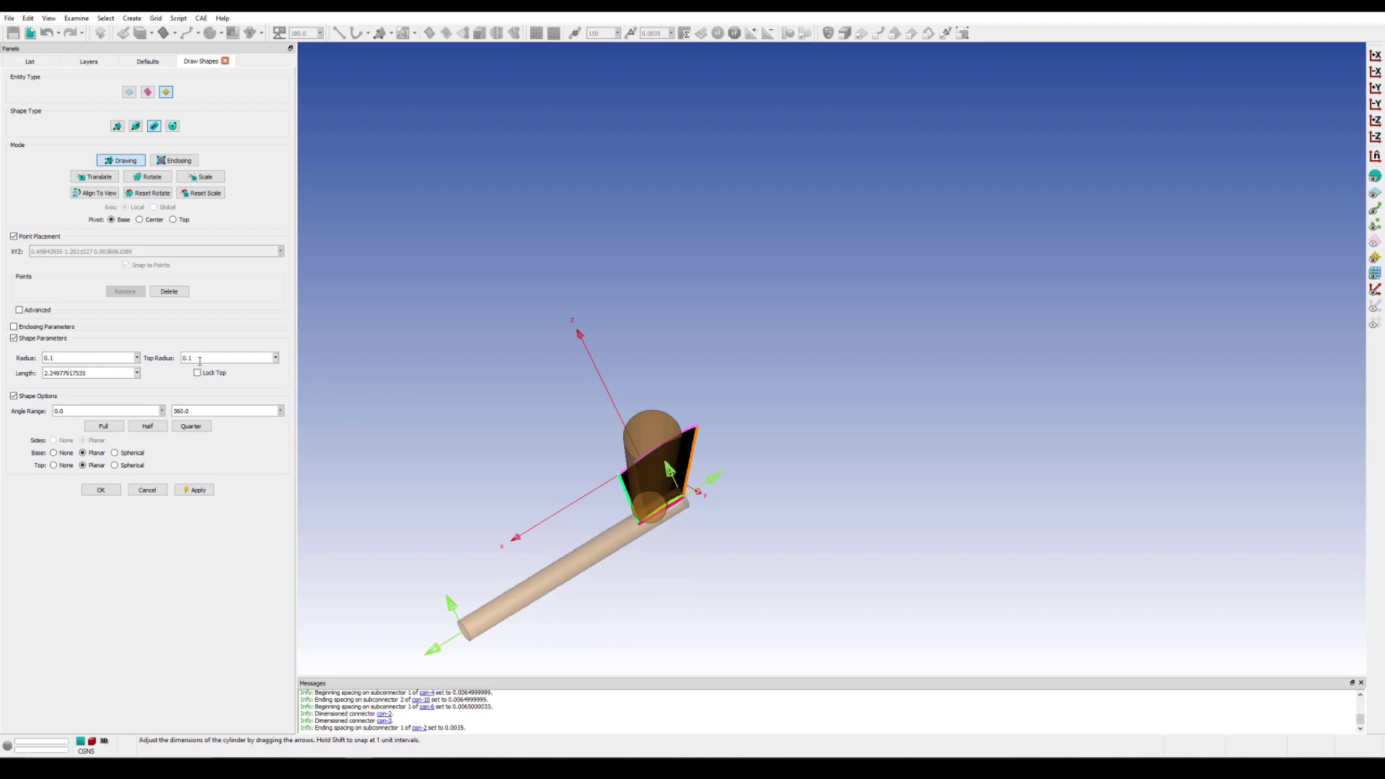
triple_click(87, 357)
text(0.3)
key(Return)
mouse_move(505, 433)
right_down()
mouse_move(577, 503)
mouse_move(483, 595)
mouse_move(628, 519)
right_up()
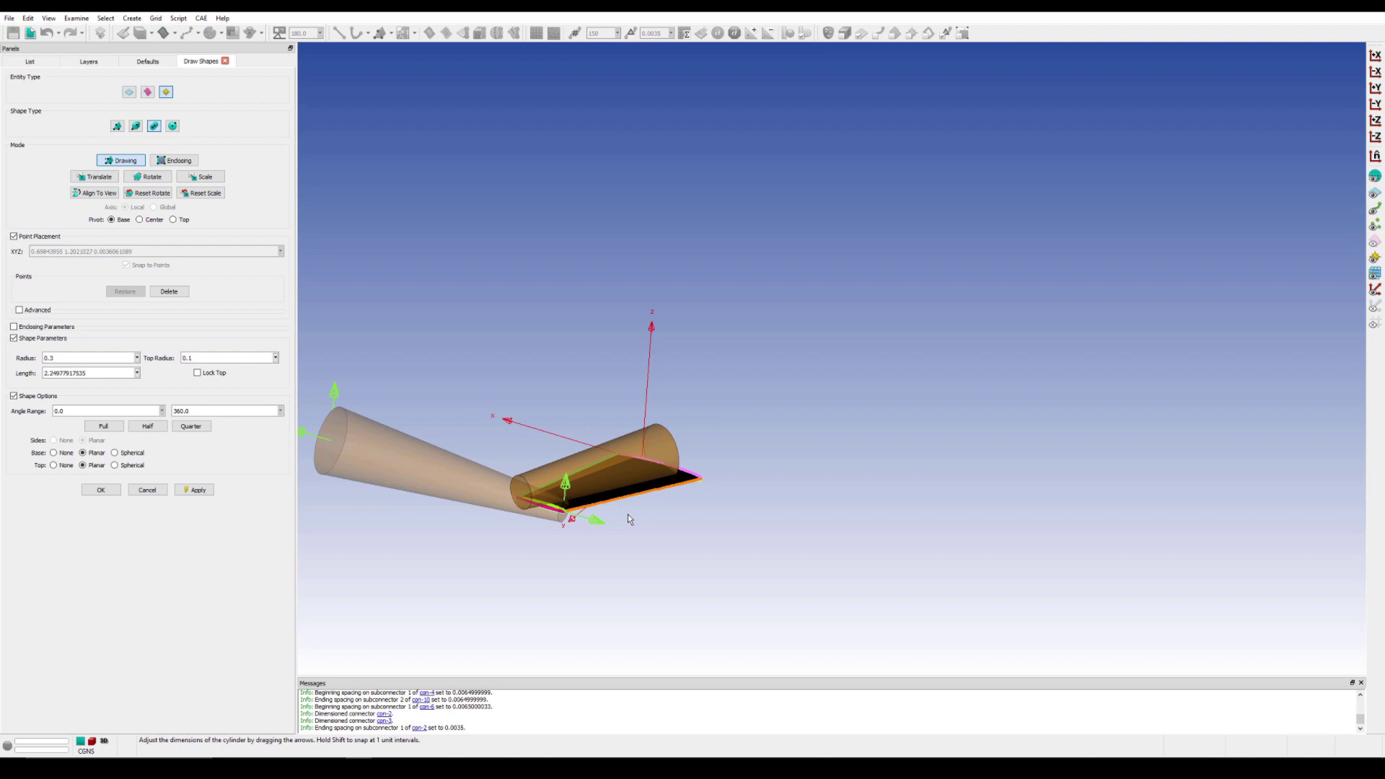
Step: Finish the second cylinder and give both sources constant 0.01 spacing with 0.85 decay
key(Return)
right_drag(509, 557, 653, 597)
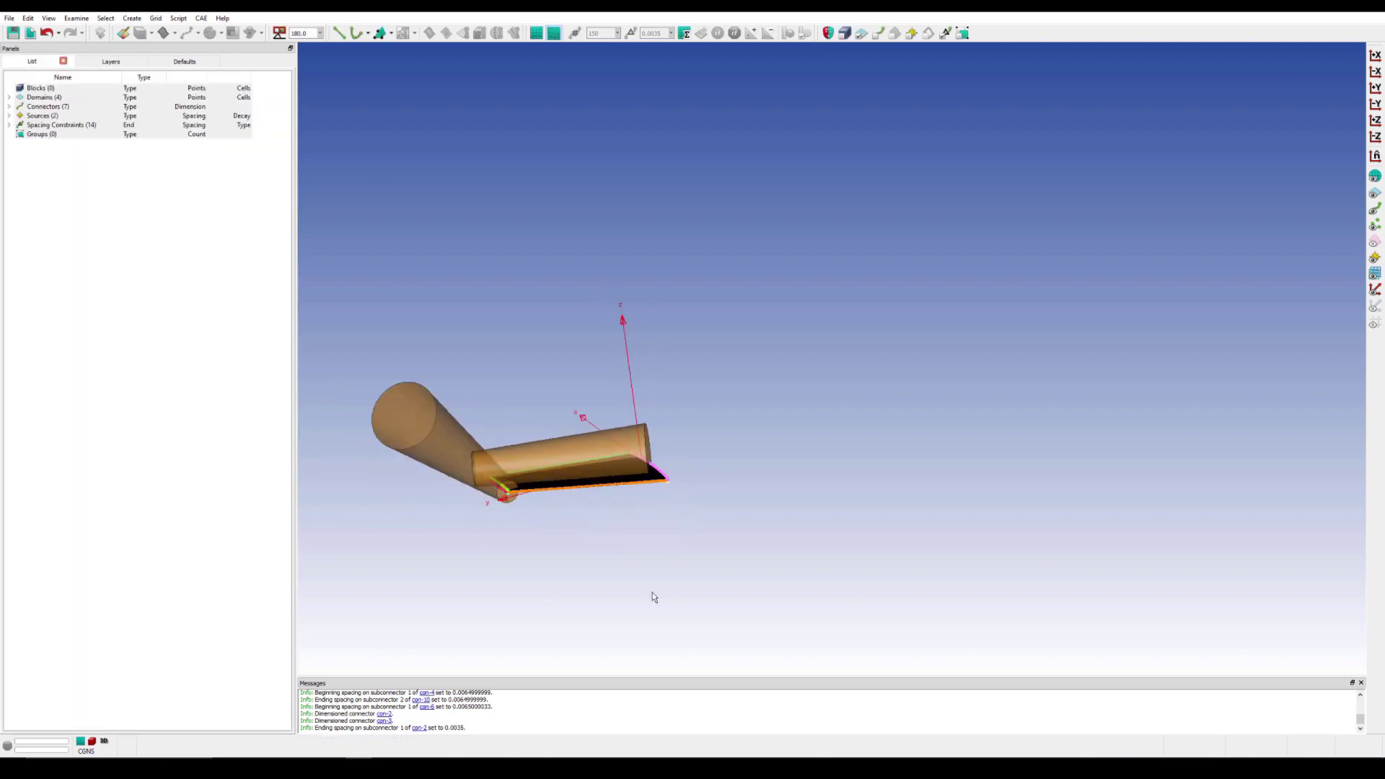
key(ctrl+a)
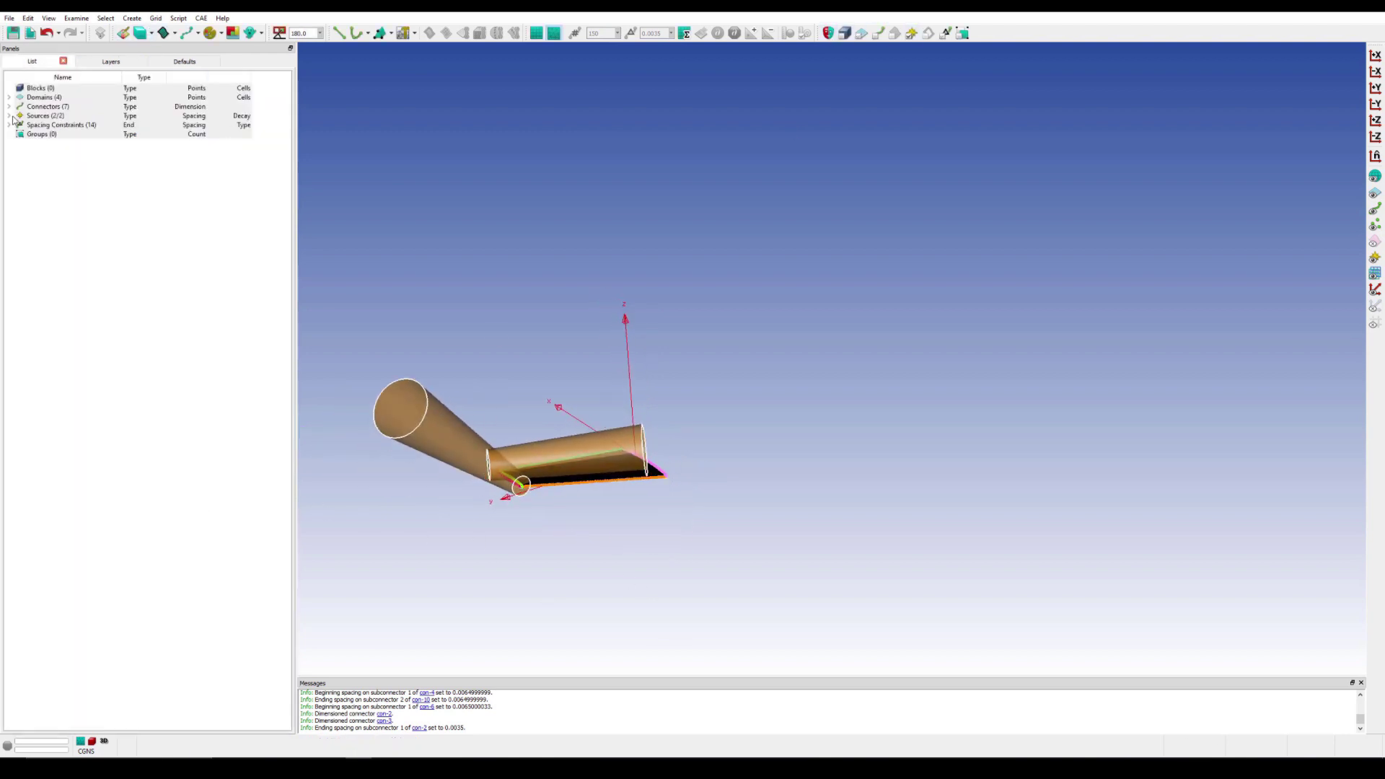
click(155, 18)
click(177, 73)
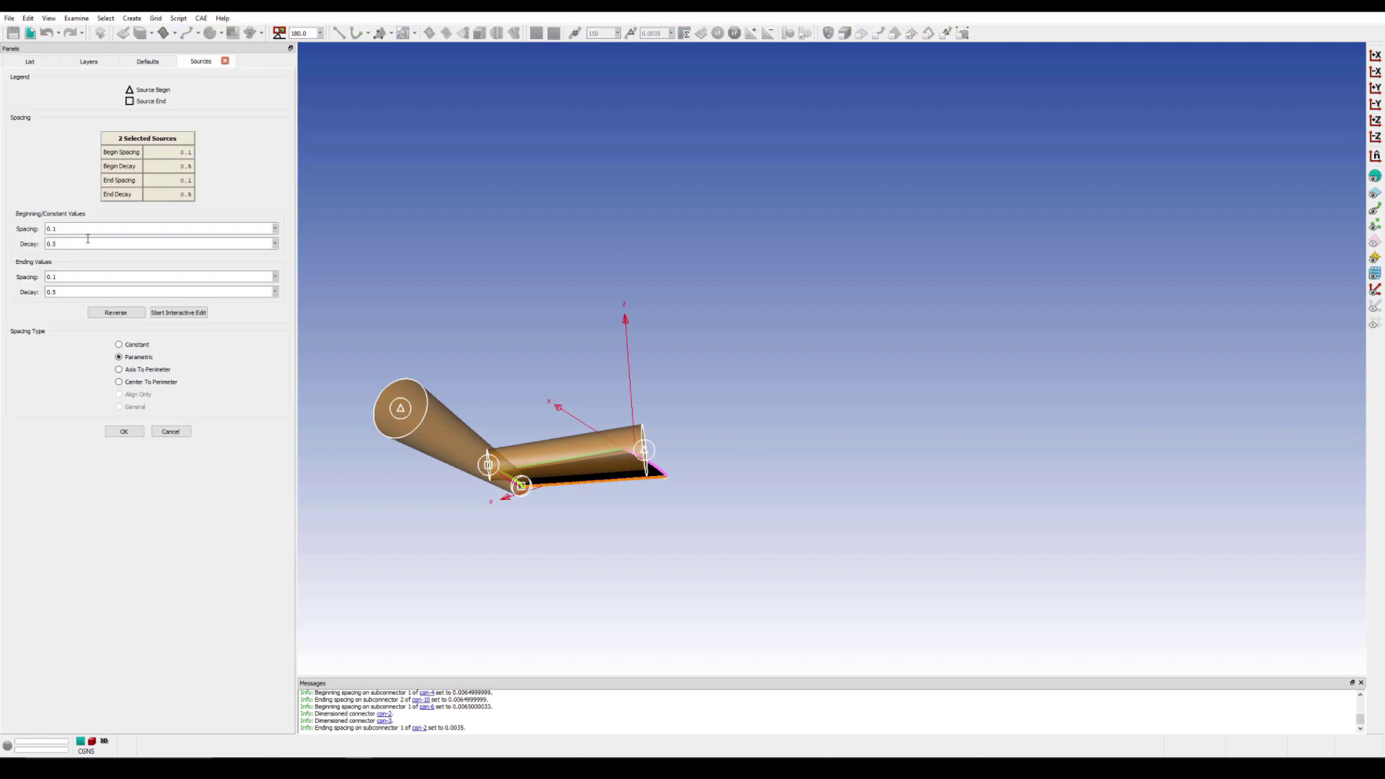
scroll(570, 548, up, 5)
text(0)
text(0.01)
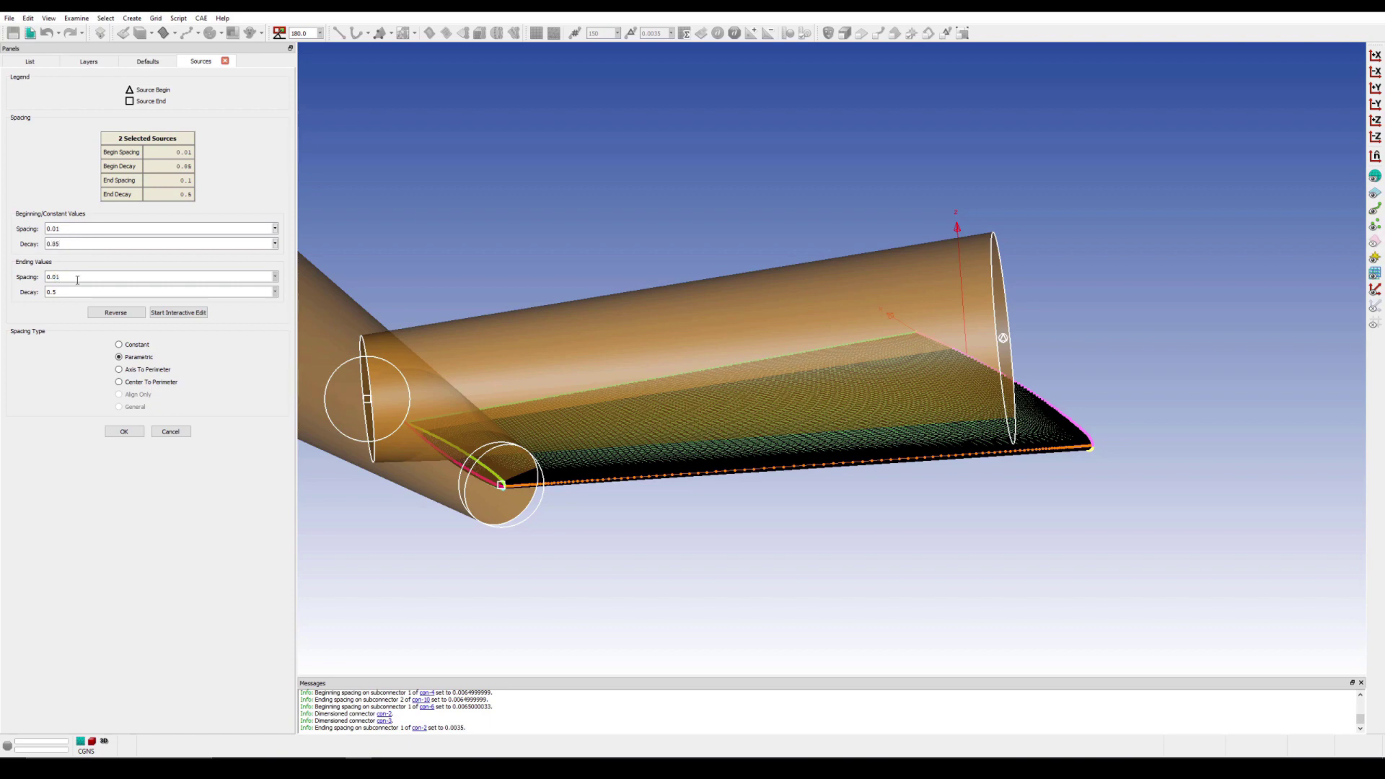
text(85)
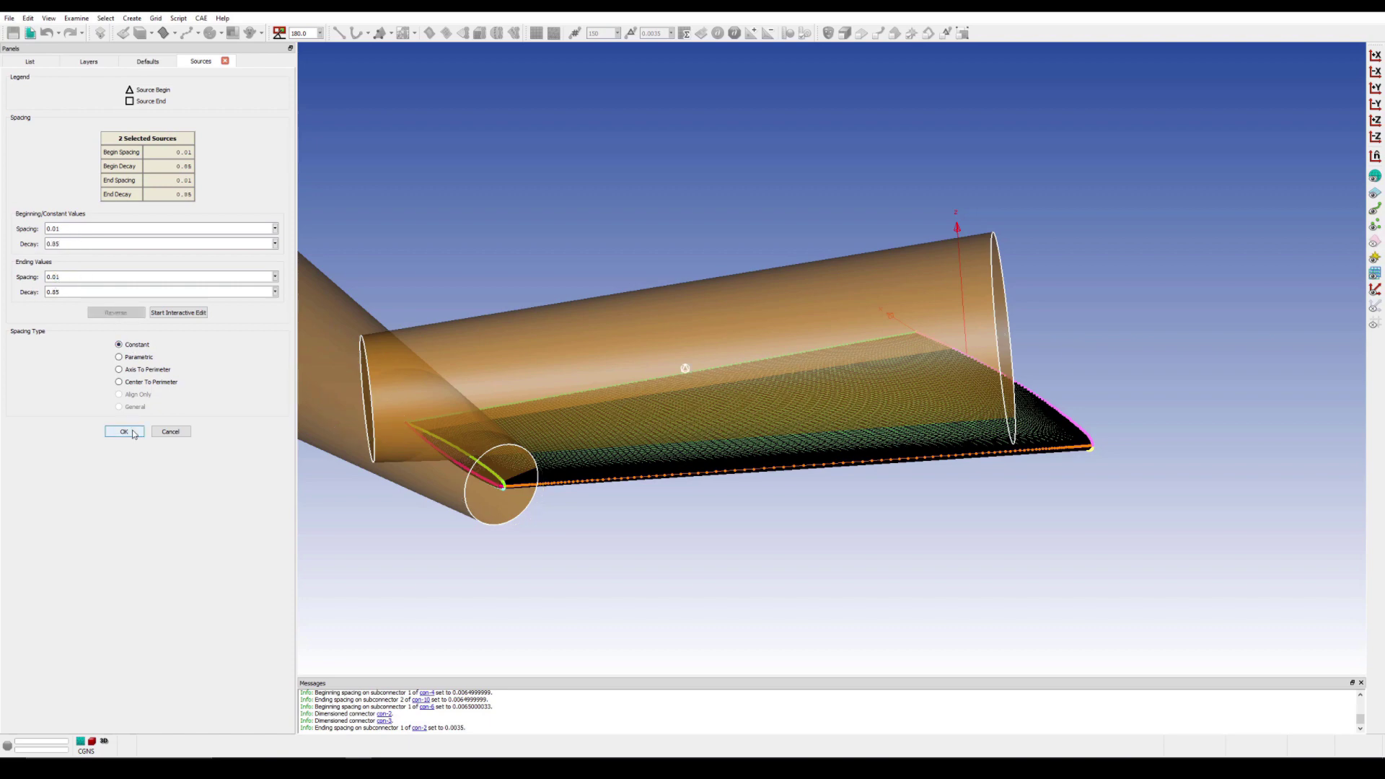
click(124, 431)
mouse_move(763, 546)
right_down()
mouse_move(933, 522)
mouse_move(979, 454)
mouse_move(863, 107)
right_up()
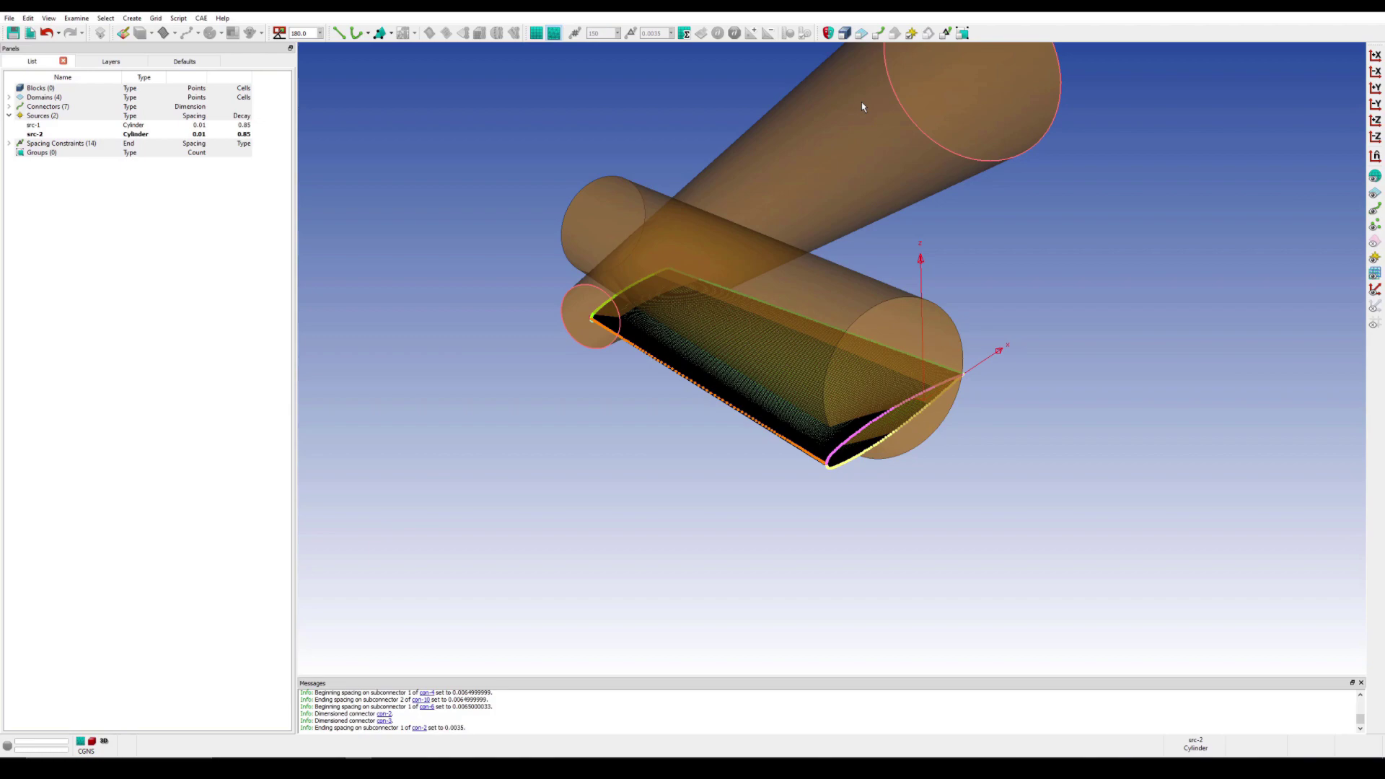
Step: Draw a 0–180° half-sphere with no sides and radius 125 at the origin
click(132, 18)
click(246, 92)
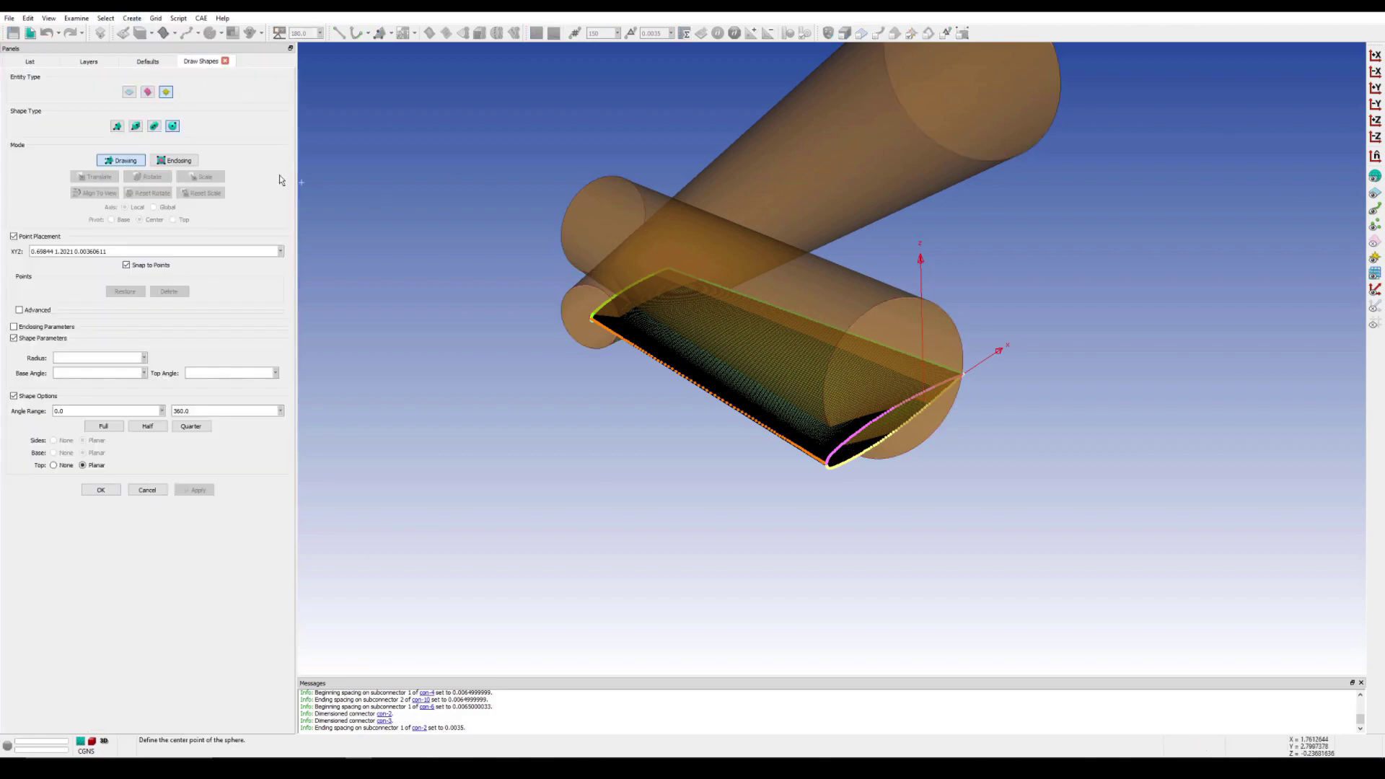
click(962, 374)
scroll(962, 374, up, 10)
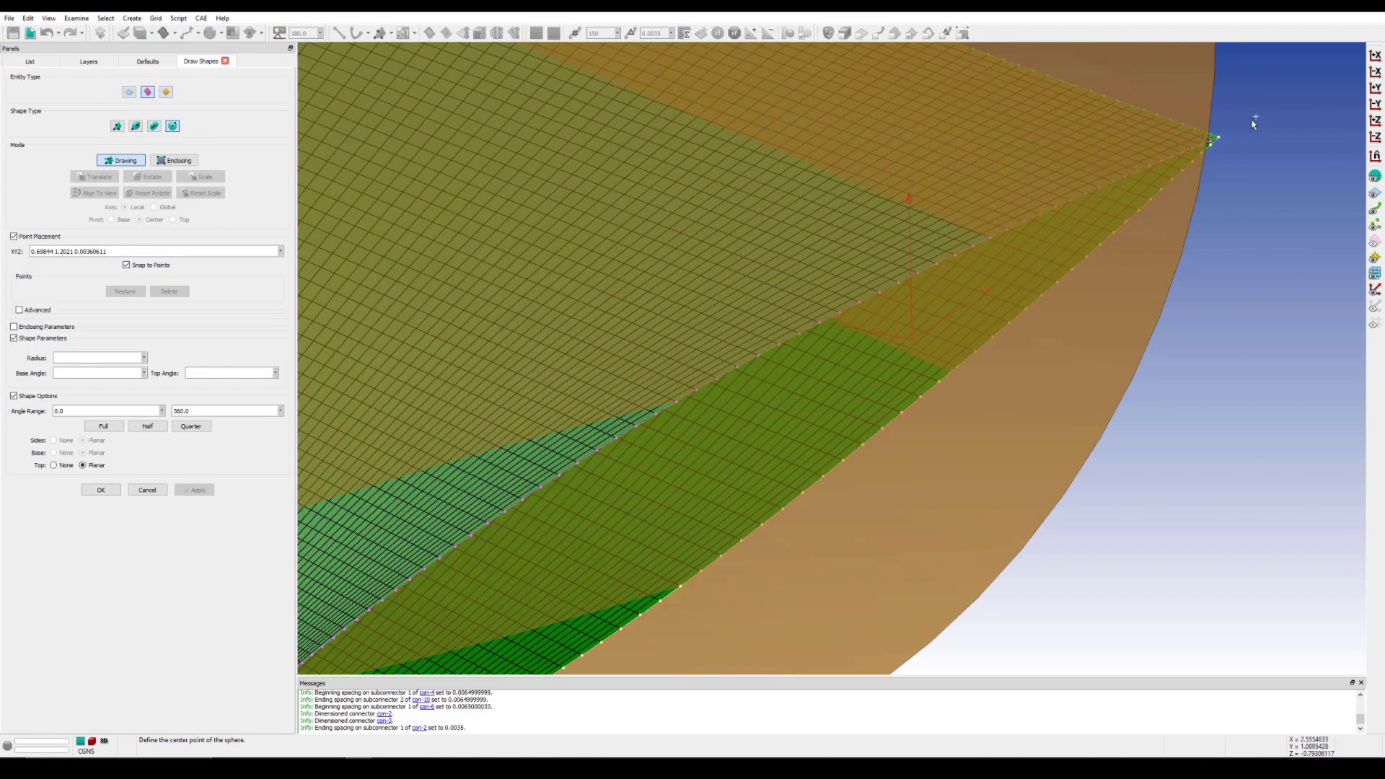
key(Return)
scroll(826, 360, down, 10)
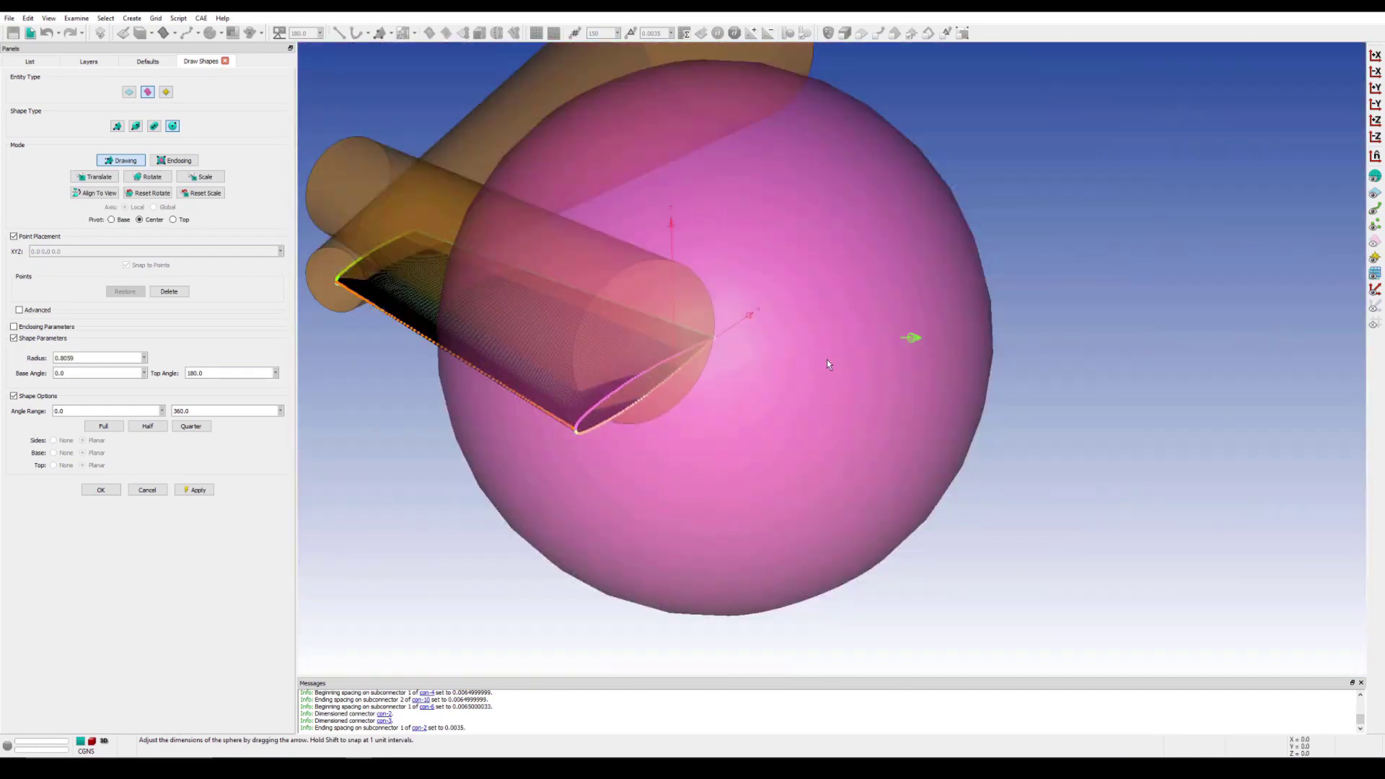
click(147, 425)
right_drag(696, 530, 799, 512)
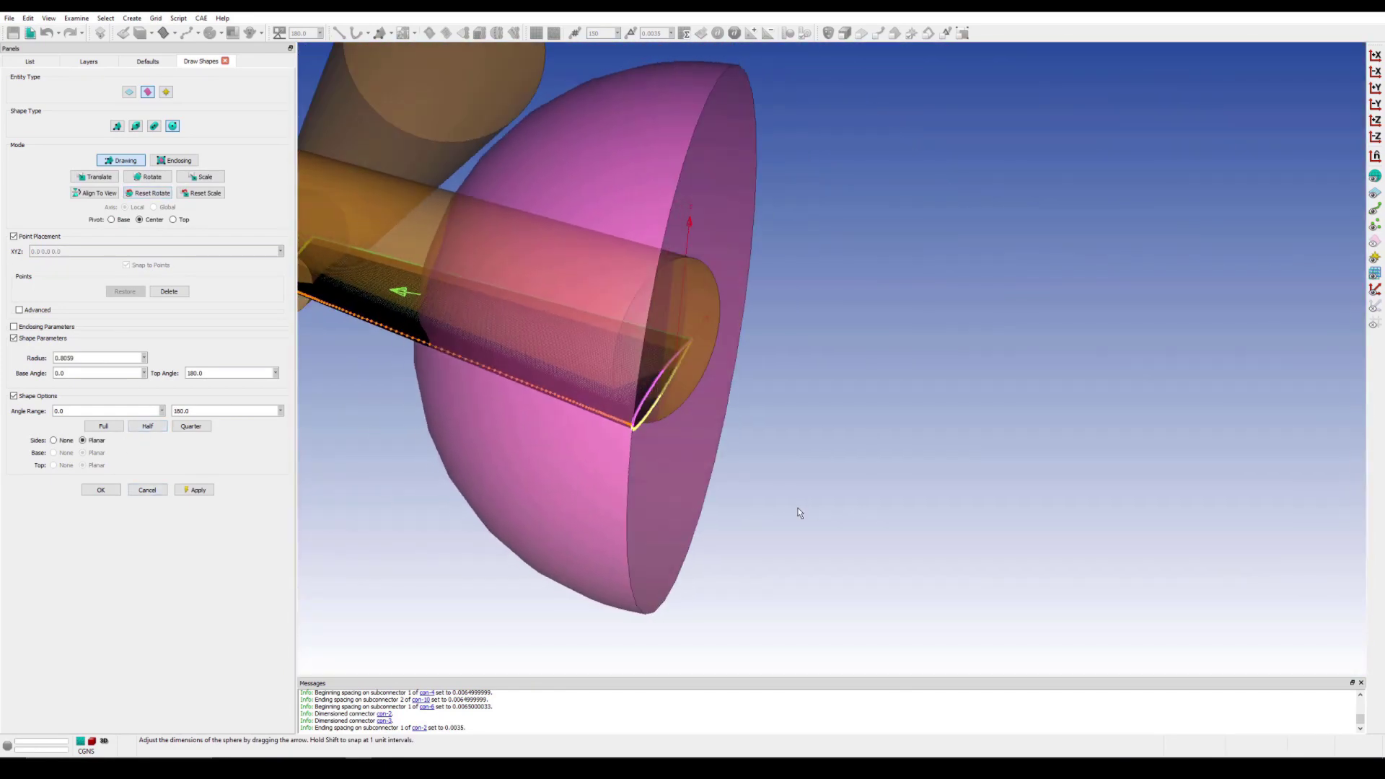
click(62, 441)
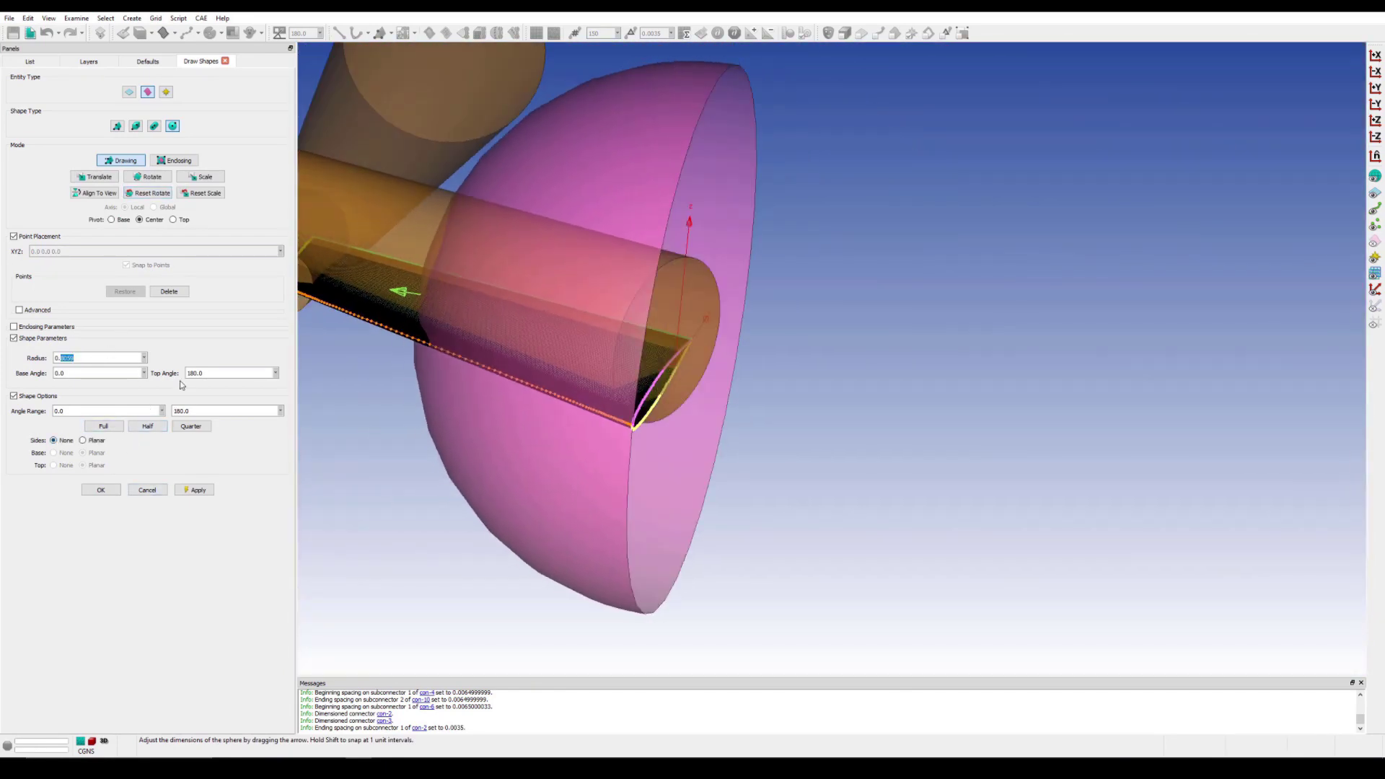
text(1.25)
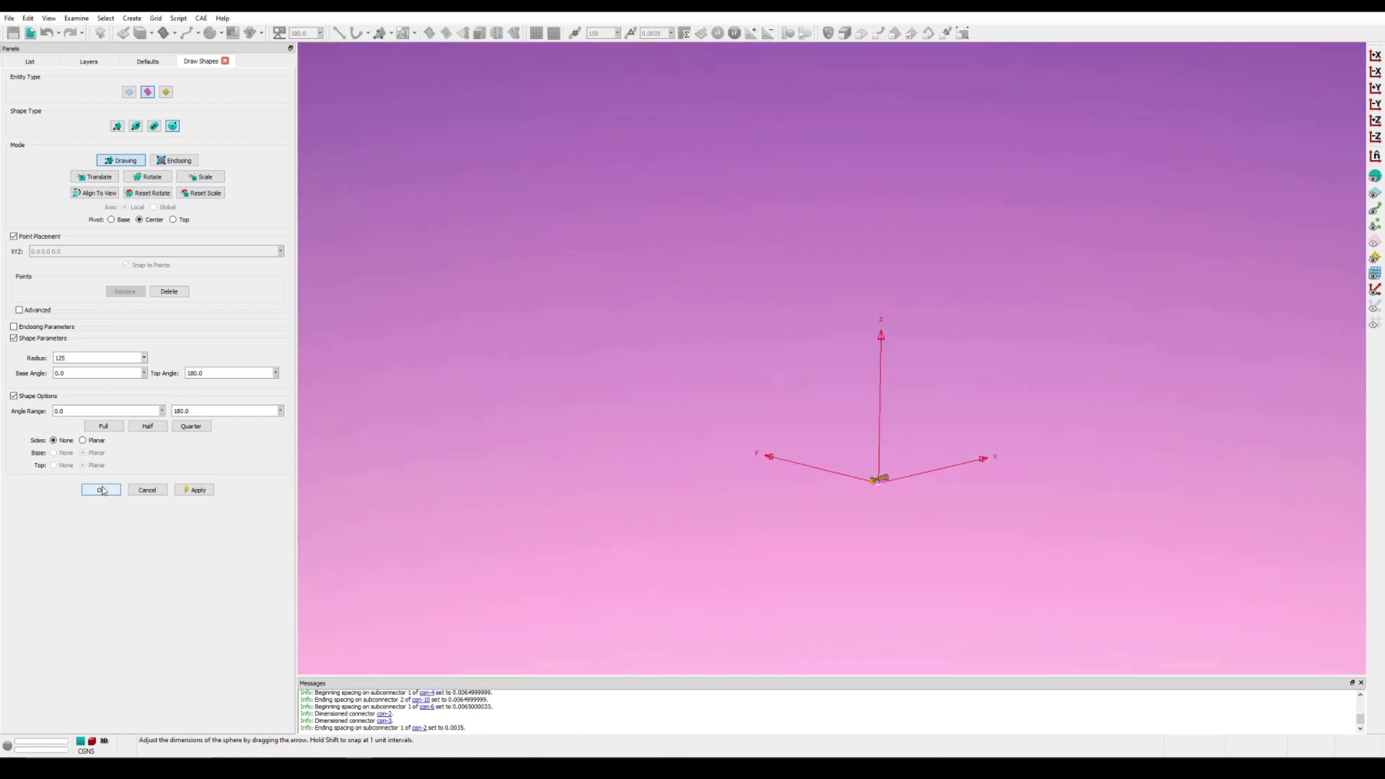
click(101, 490)
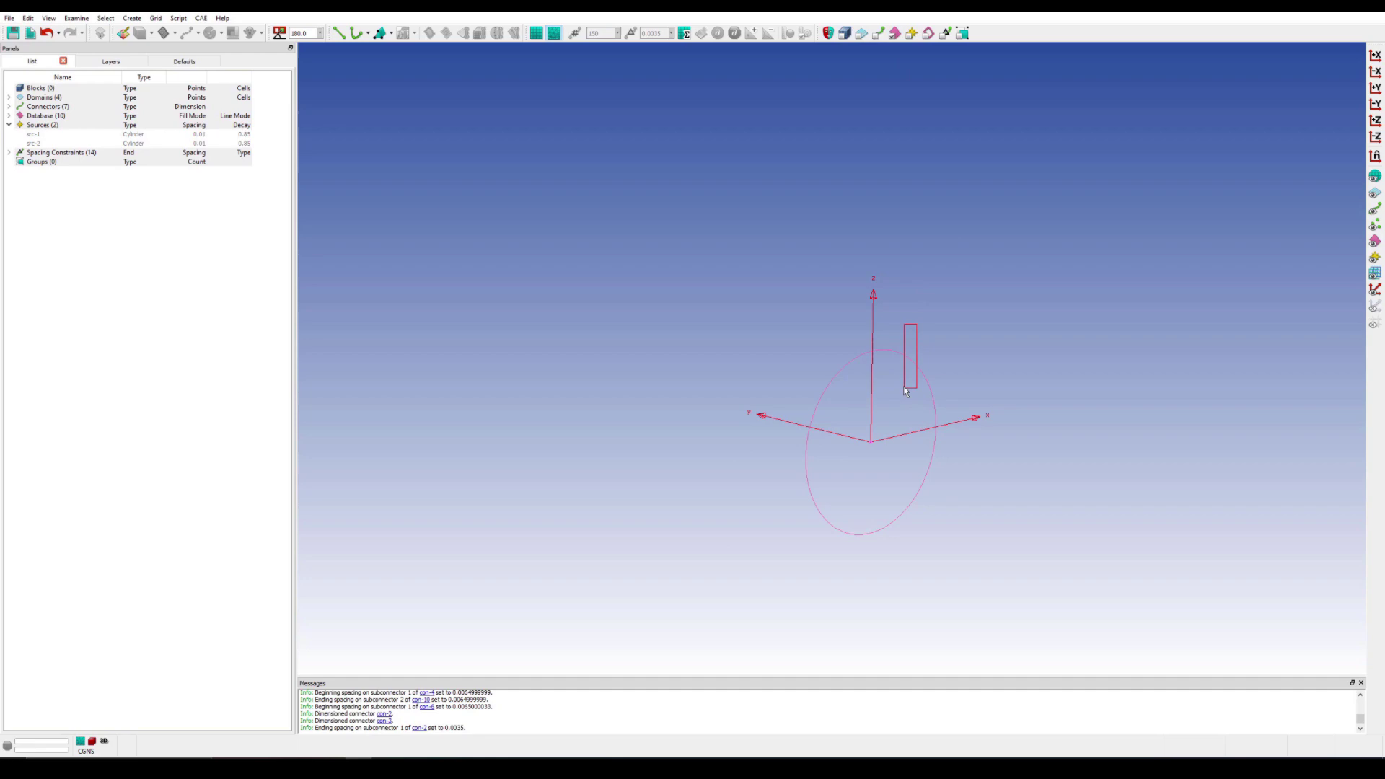
Step: Convert the ellipse into connectors and assemble the meshed hemispherical farfield domain
drag(917, 324, 905, 390)
click(877, 33)
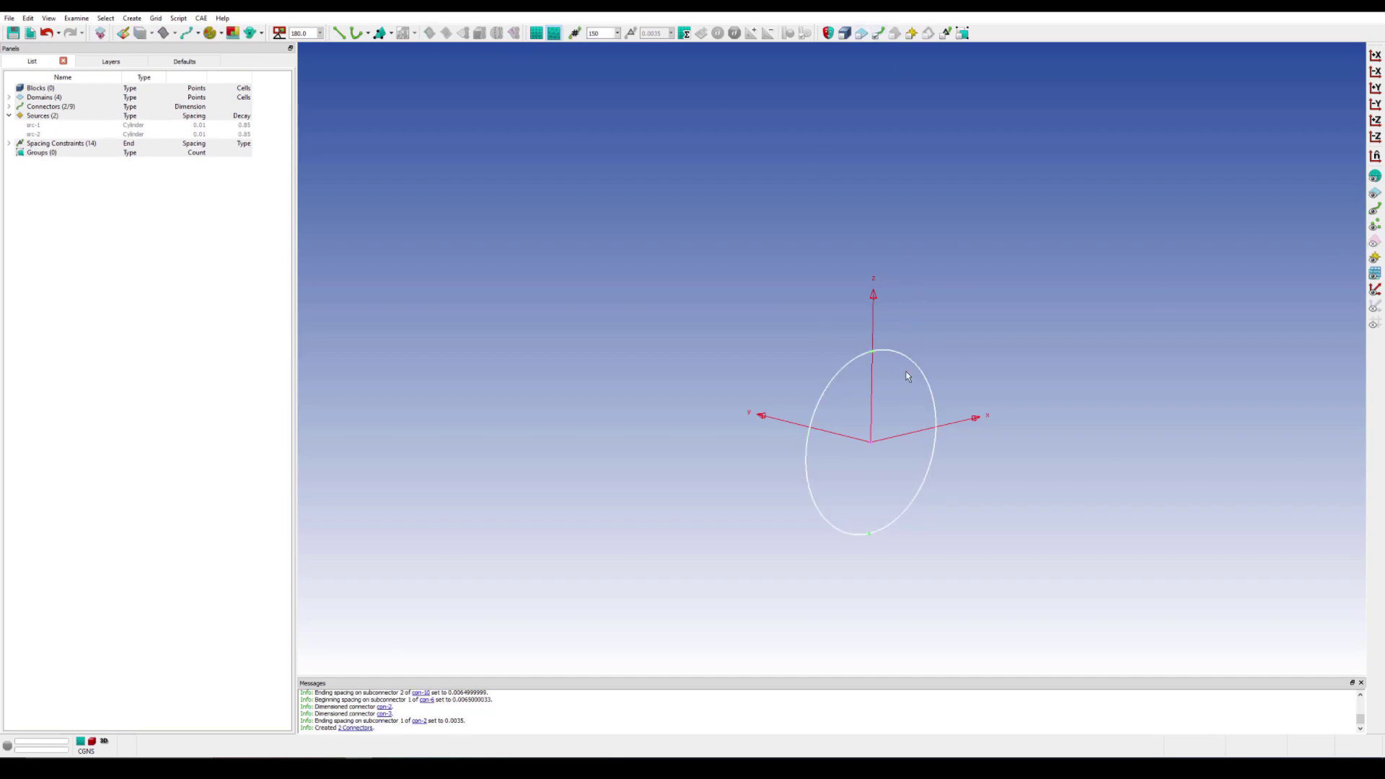
click(603, 32)
text(50)
key(Return)
scroll(820, 506, up, 5)
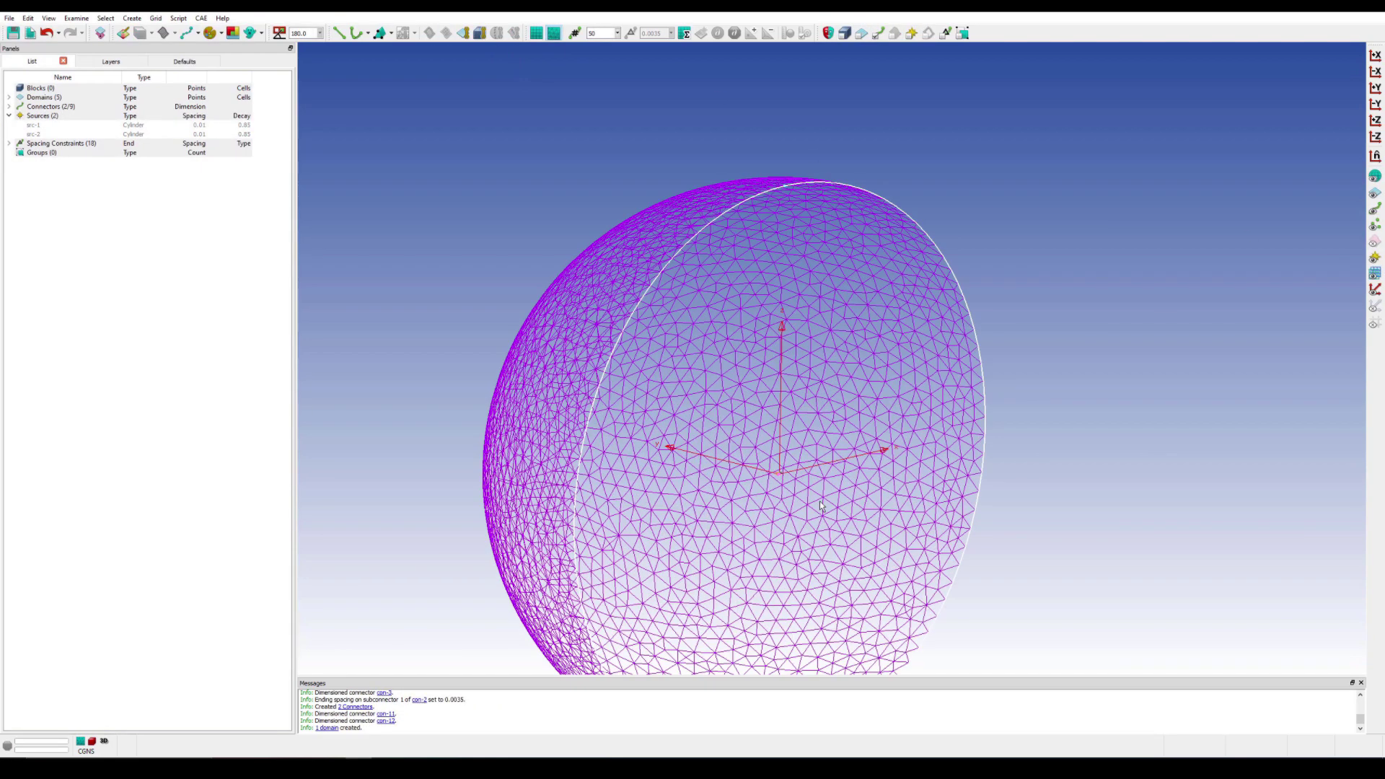
scroll(652, 300, up, 10)
scroll(652, 300, down, 12)
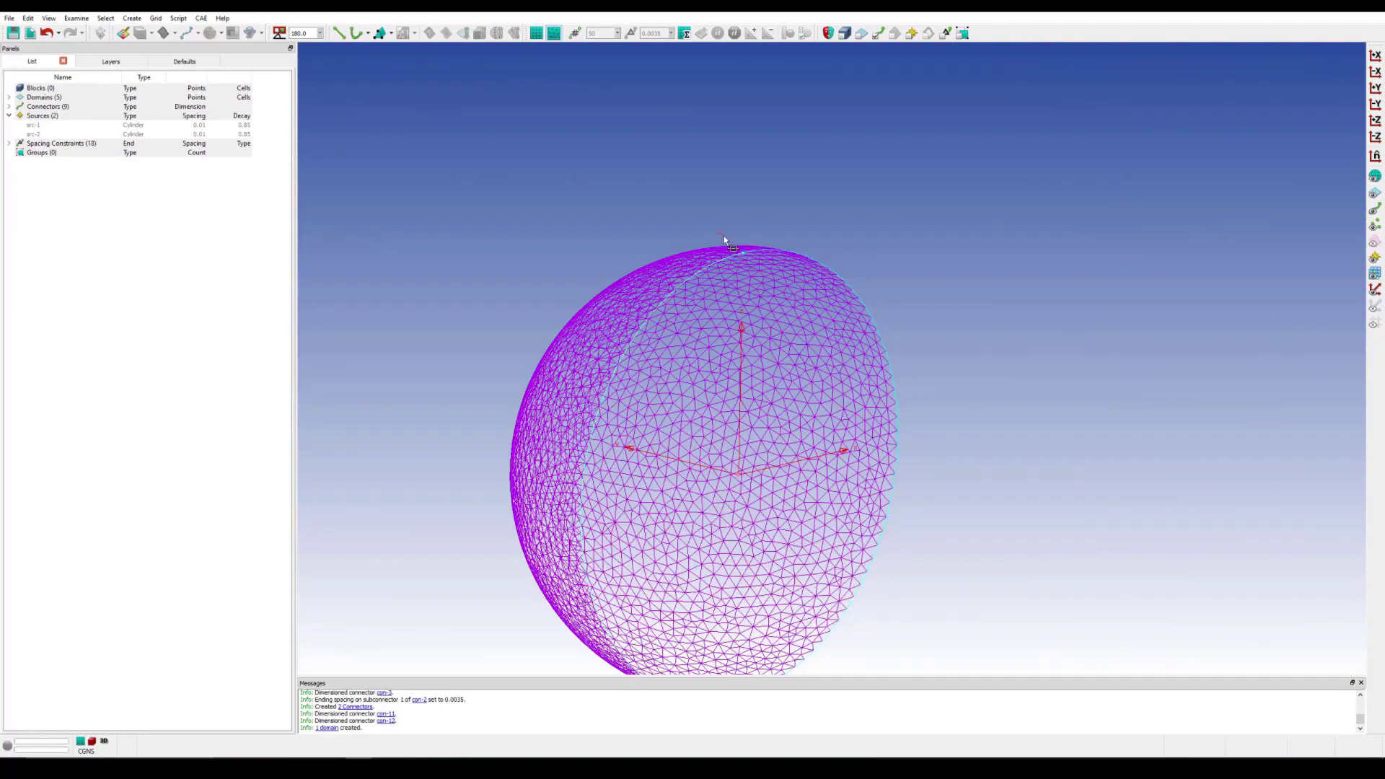
Step: Rotate the farfield dome 90° about the Y axis through point 0 0 0
click(28, 18)
click(209, 160)
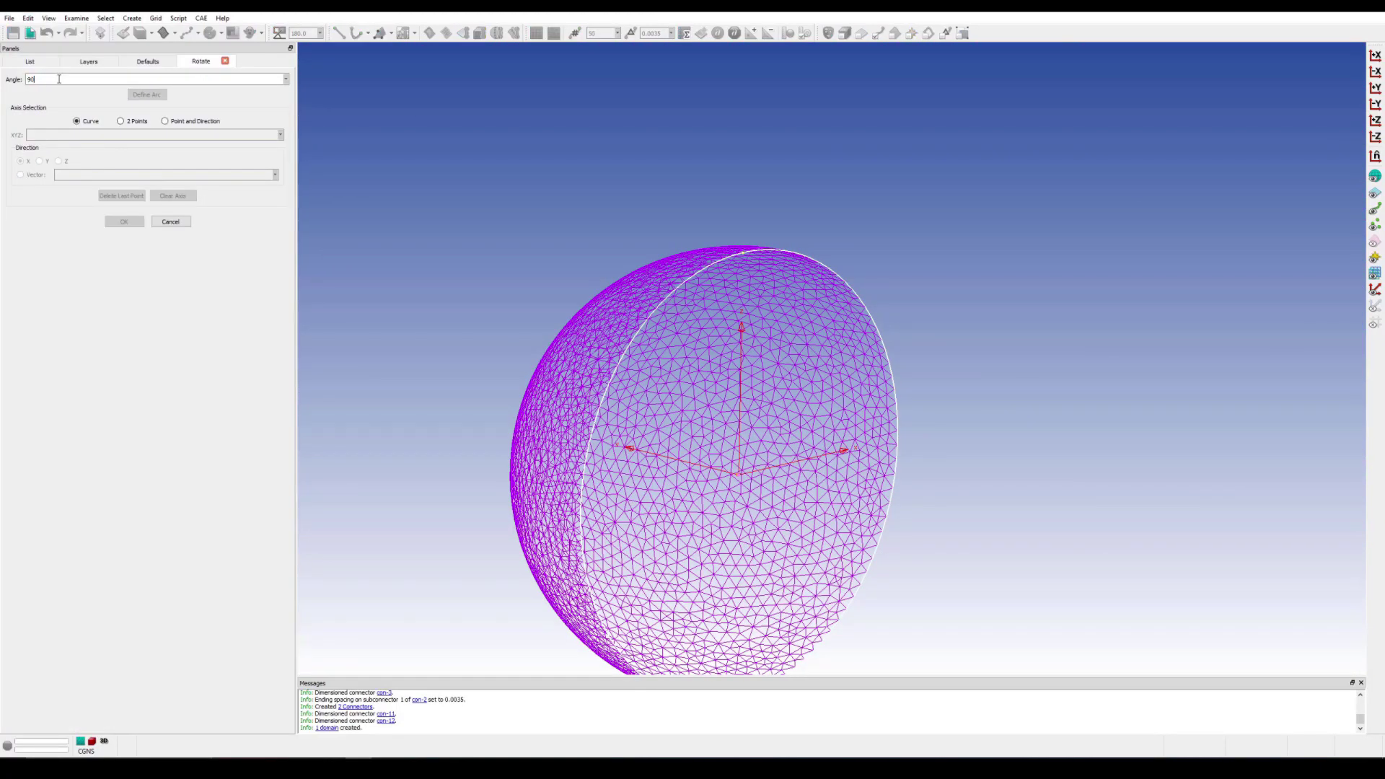
click(165, 121)
click(740, 473)
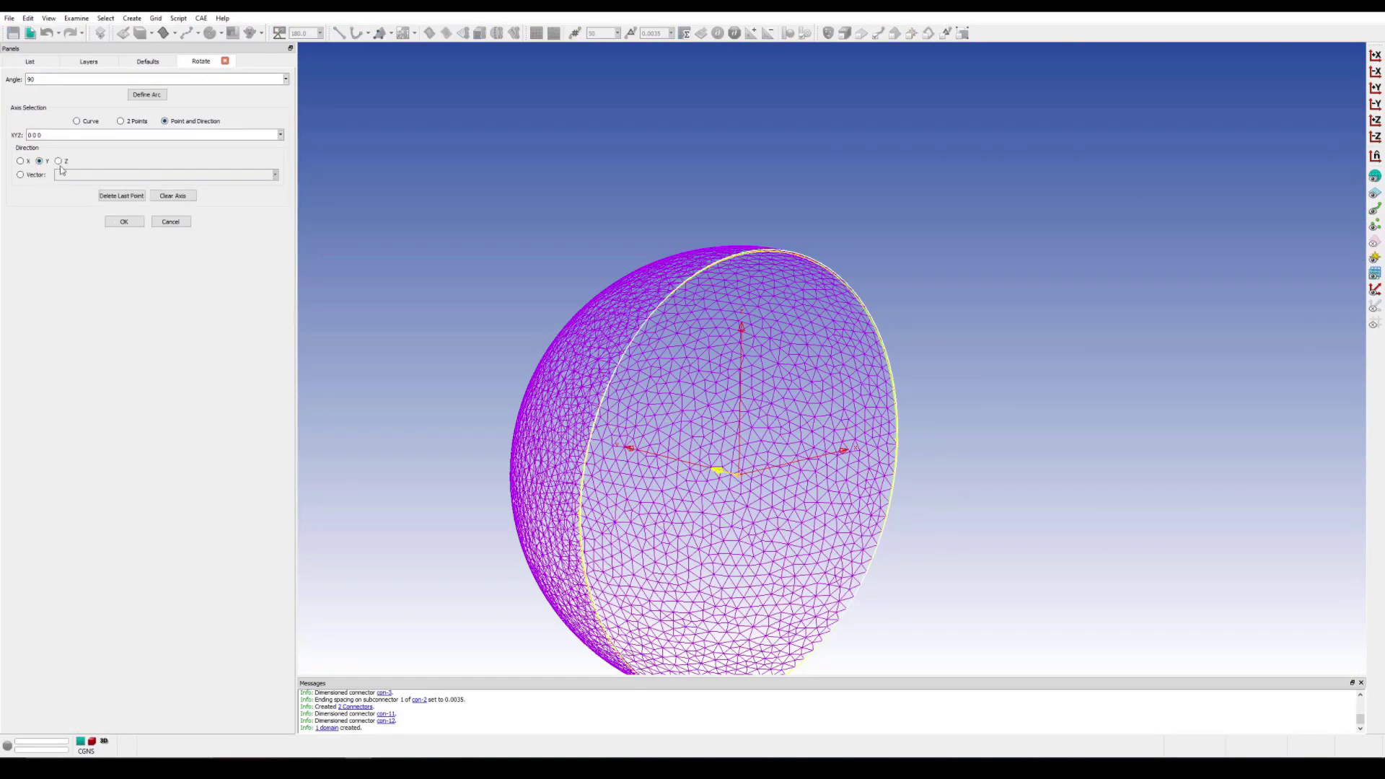
key(Return)
click(873, 32)
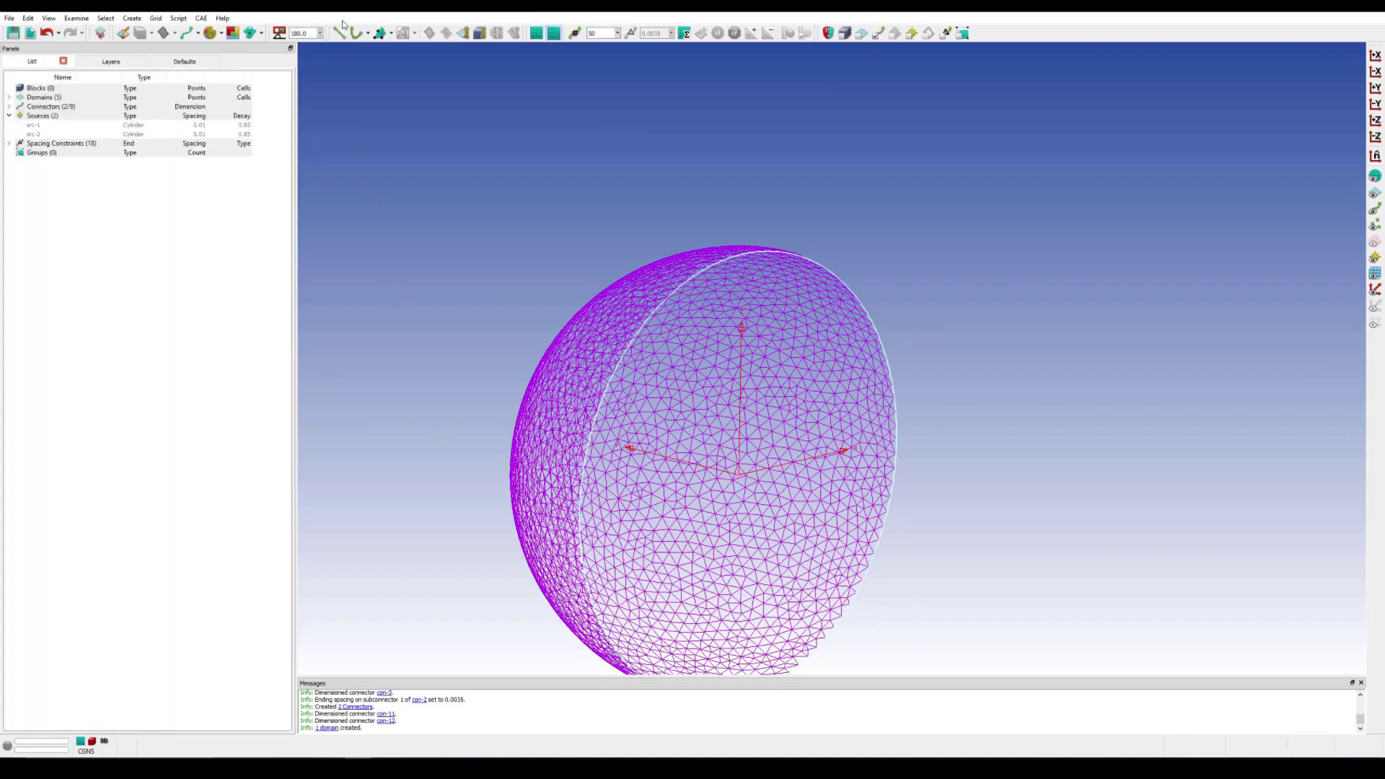
Step: Draw two 2-point connectors from the wing trailing edge to the farfield edge
scroll(537, 393, up, 5)
scroll(537, 393, up, 5)
scroll(537, 393, up, 5)
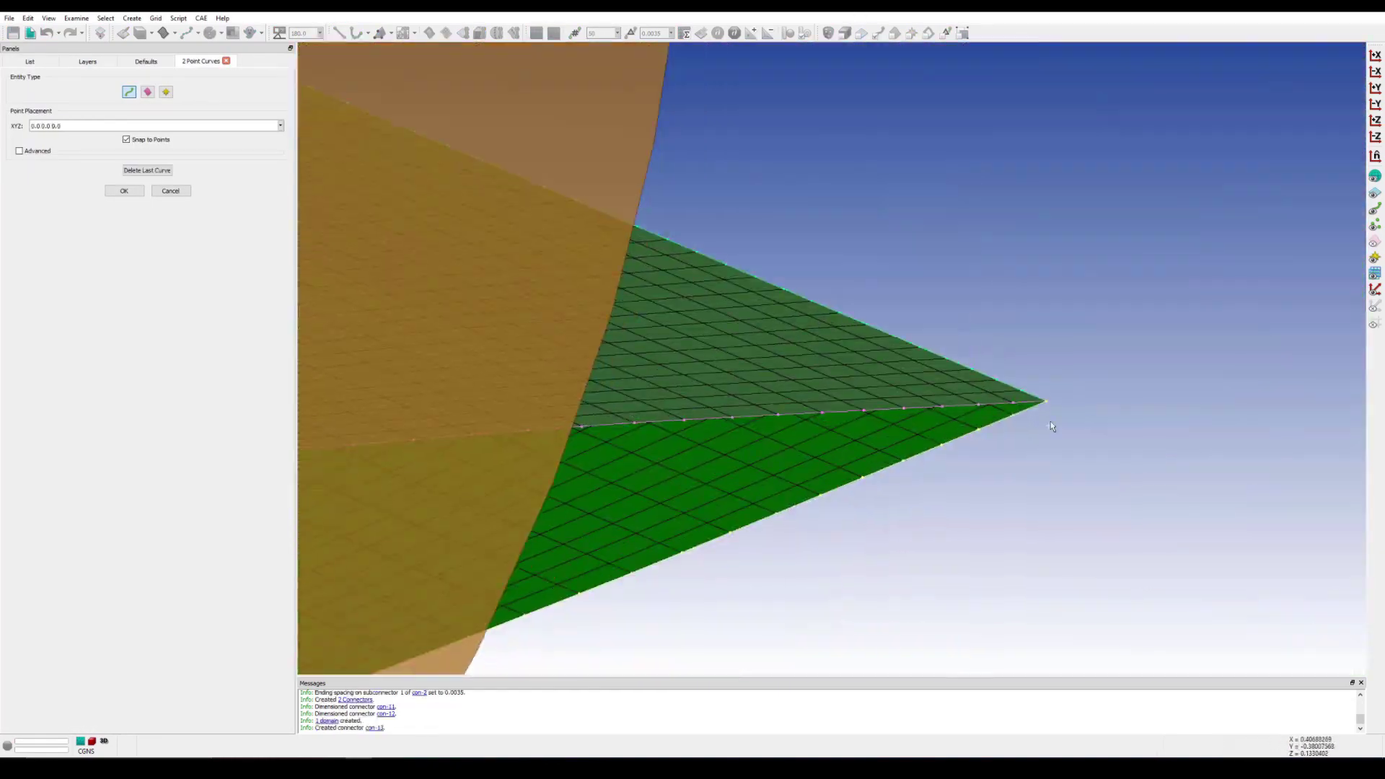
scroll(1051, 426, down, 5)
click(1046, 443)
scroll(1046, 443, down, 5)
click(1091, 434)
scroll(1091, 434, up, 10)
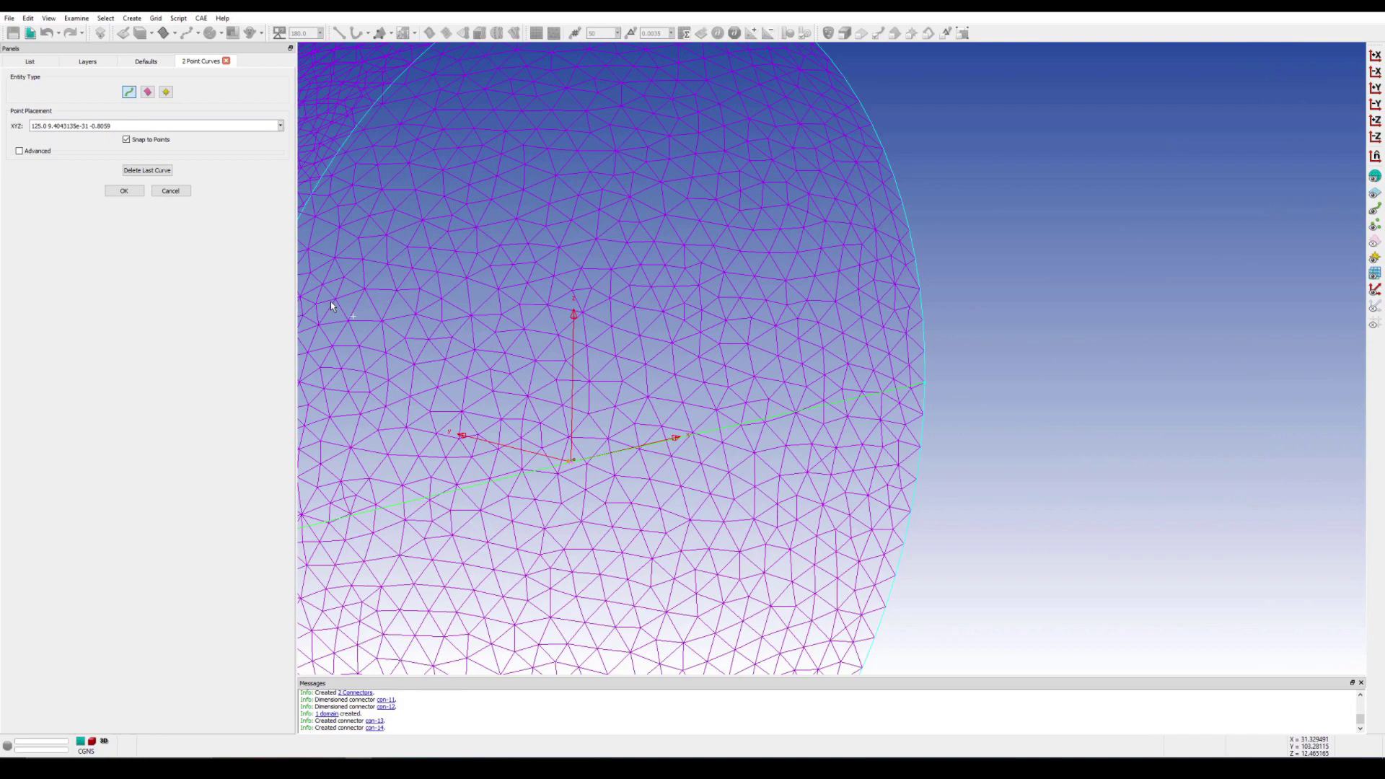
key(Return)
key(Return)
Step: Assemble the upper and lower symmetry-plane domains, select both, and open the domain solver
scroll(851, 202, down, 3)
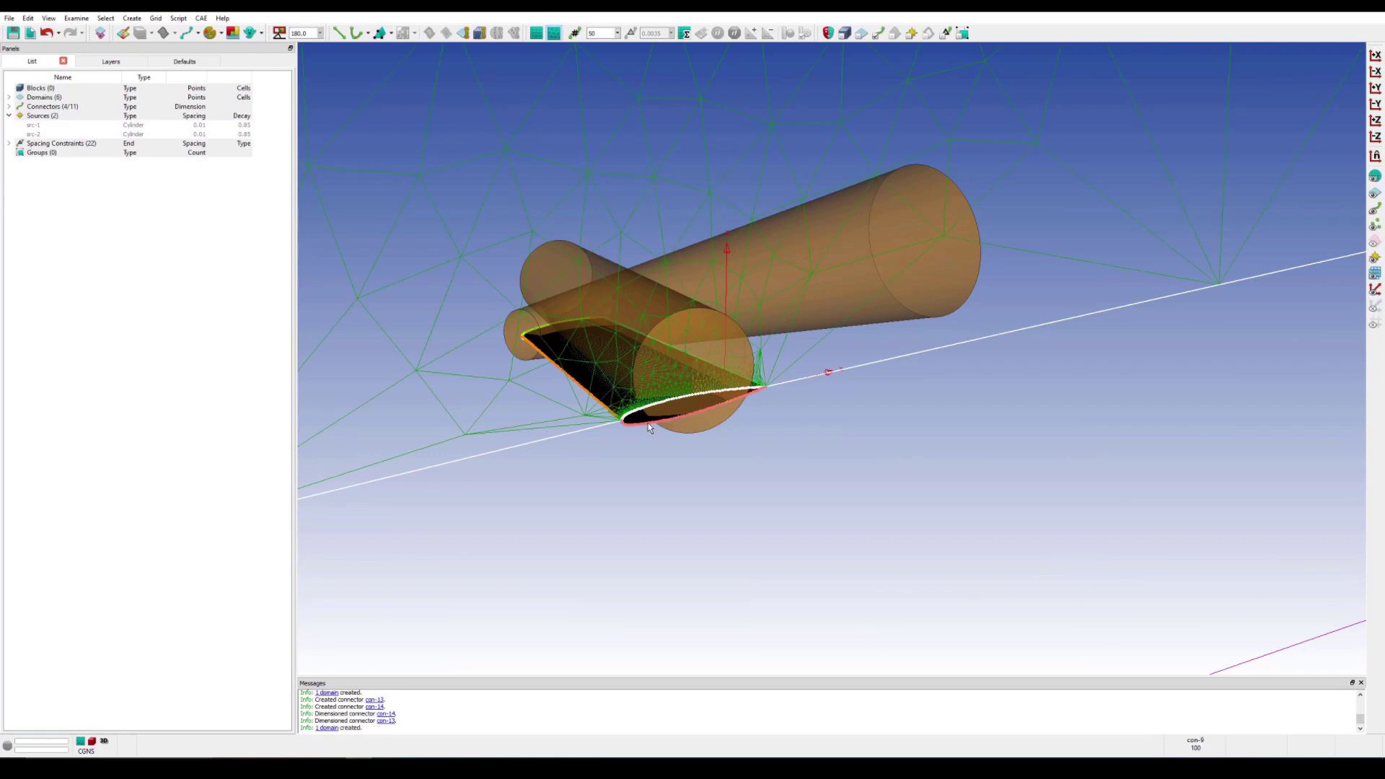
scroll(647, 423, down, 5)
scroll(680, 537, down, 5)
key(ctrl+u)
scroll(829, 401, up, 5)
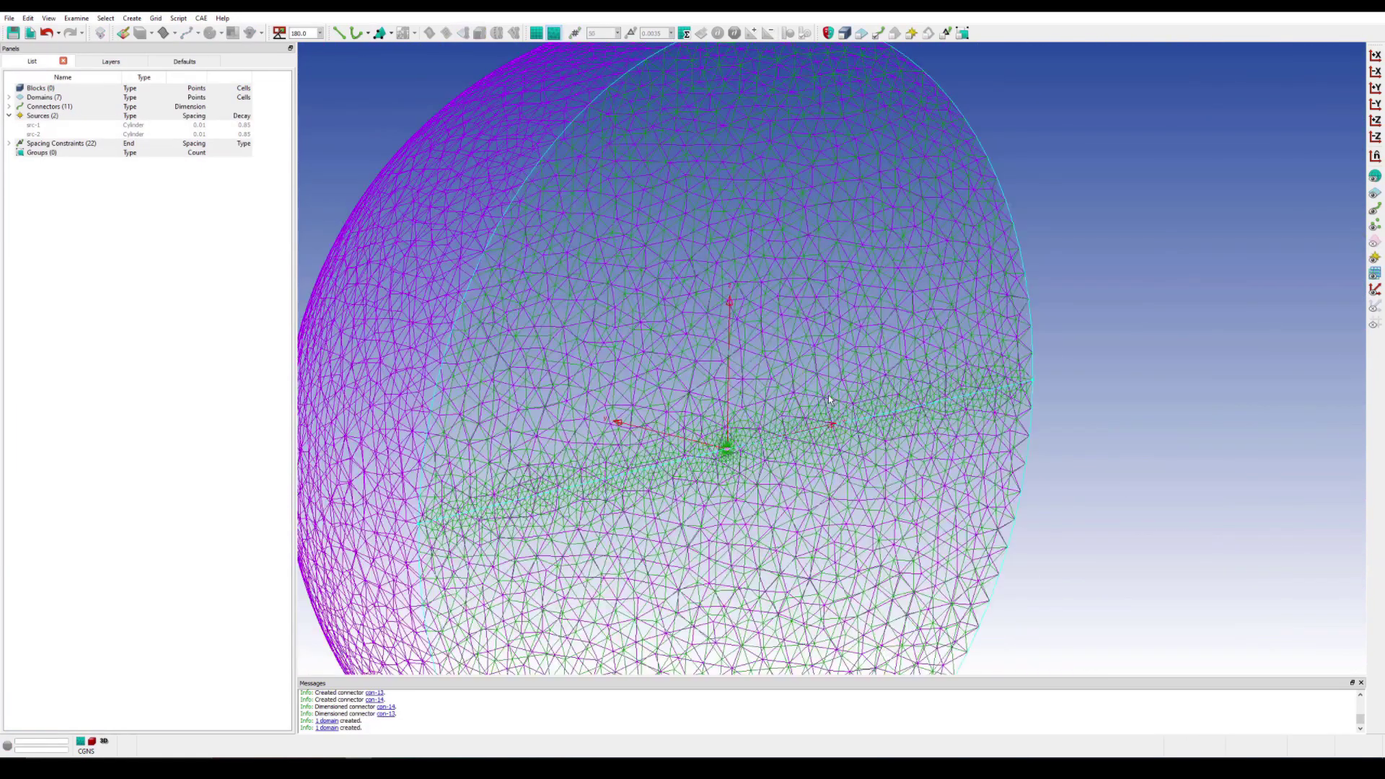
click(866, 216)
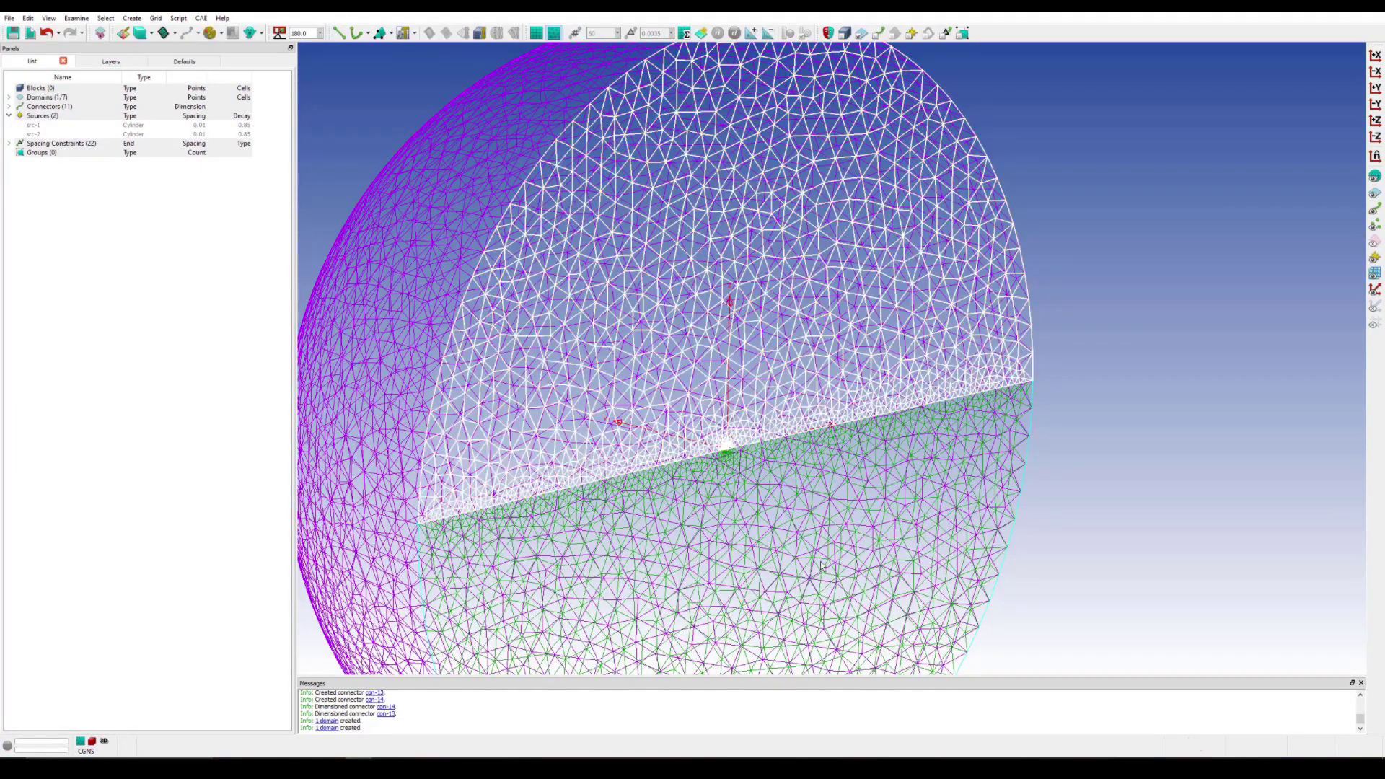
click(970, 472)
click(155, 18)
click(194, 85)
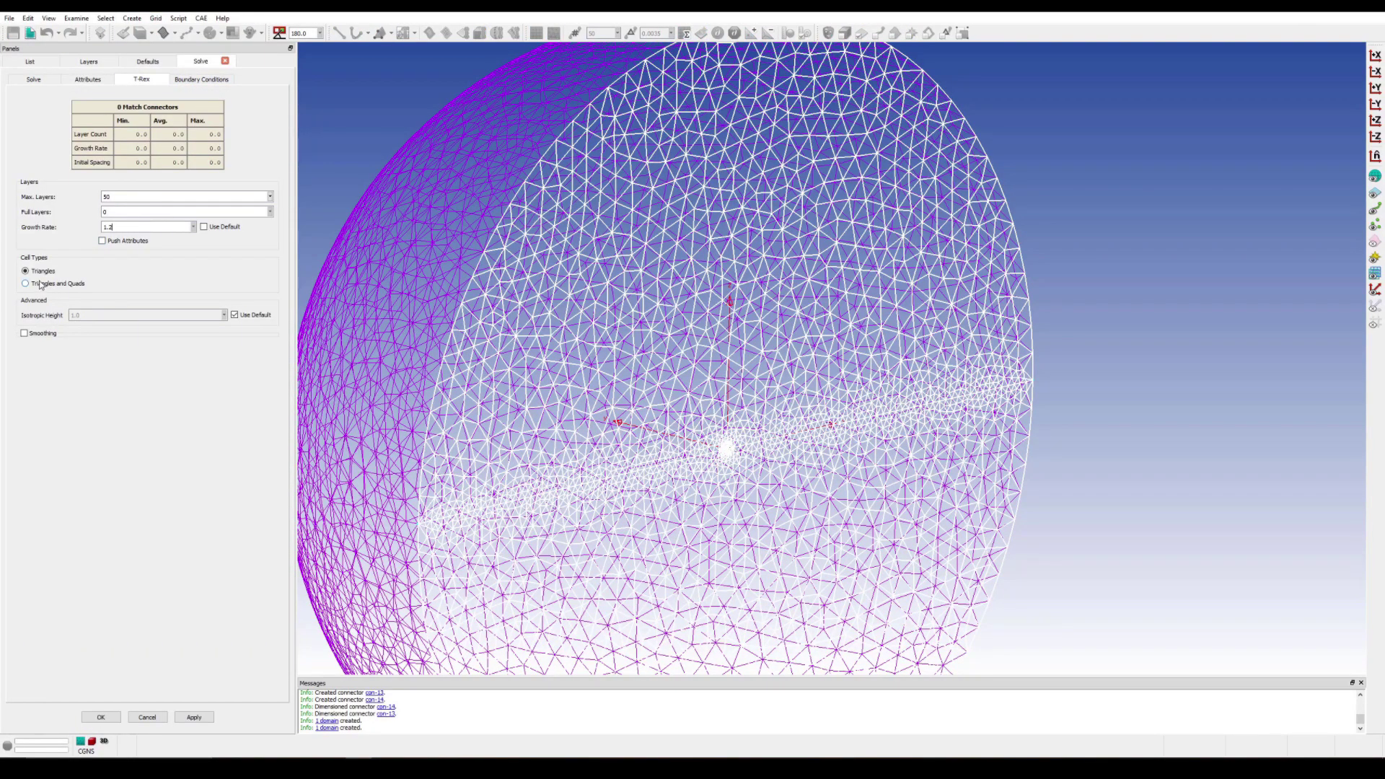
Step: Set bc-2 Match on the trailing-edge cuts and bc-3 Wall with 2.2e-06 spacing on the airfoil
click(201, 79)
scroll(701, 243, up, 5)
click(19, 121)
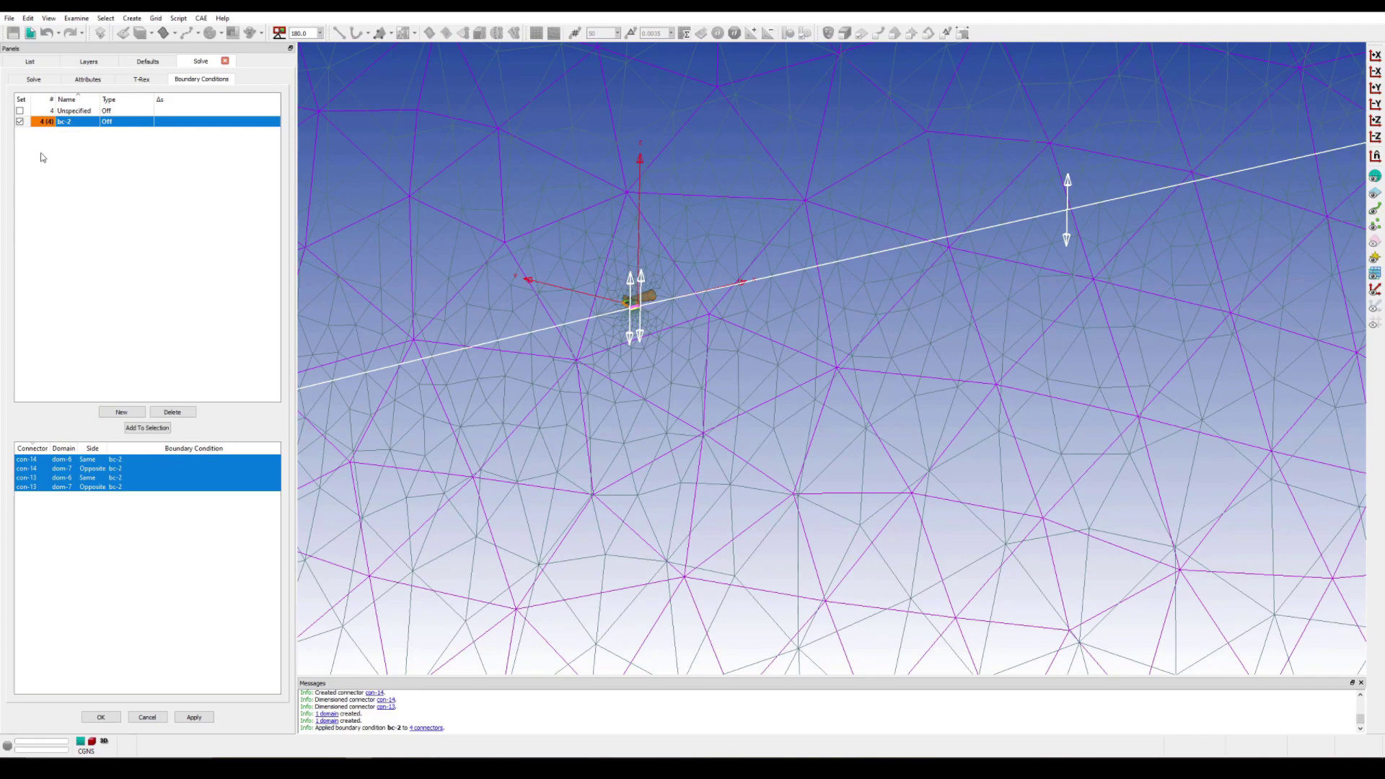
click(121, 412)
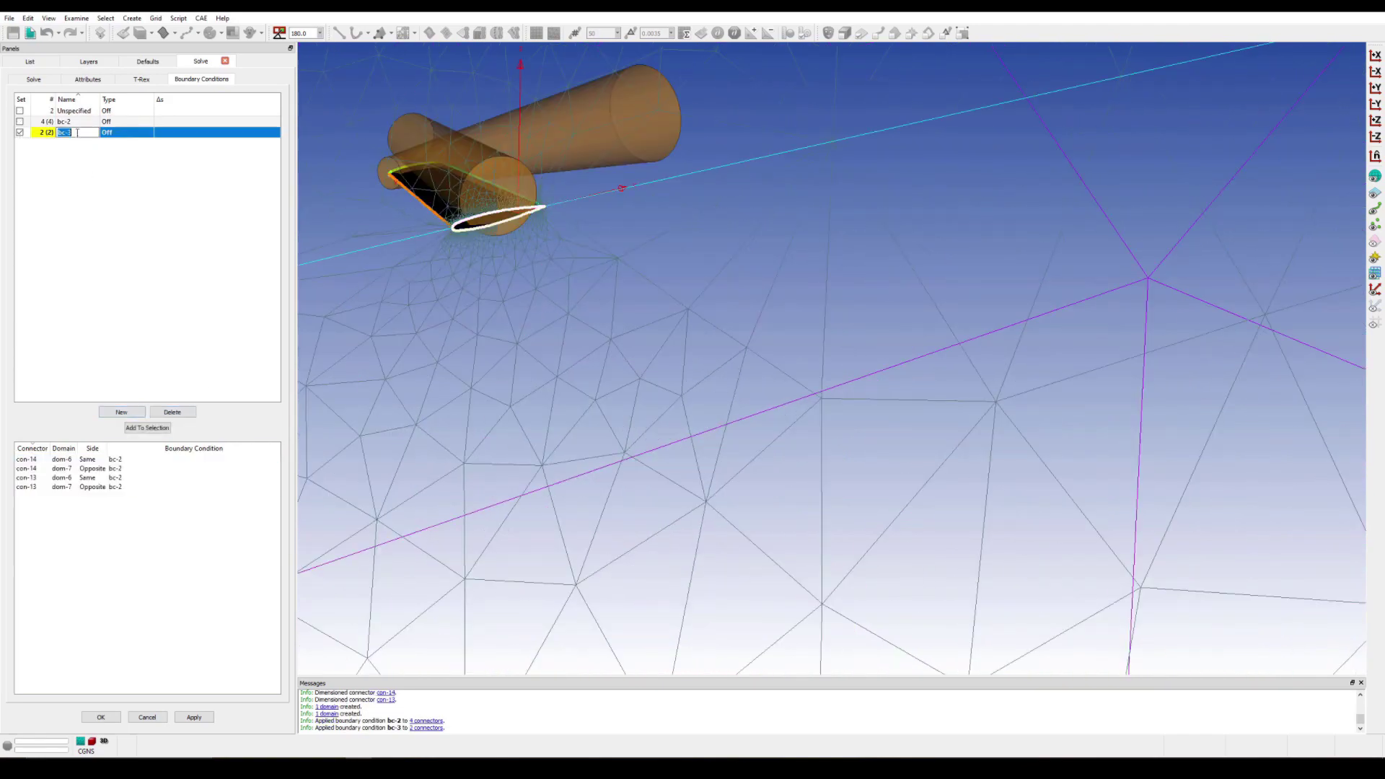
click(118, 132)
click(185, 133)
text(2.2)
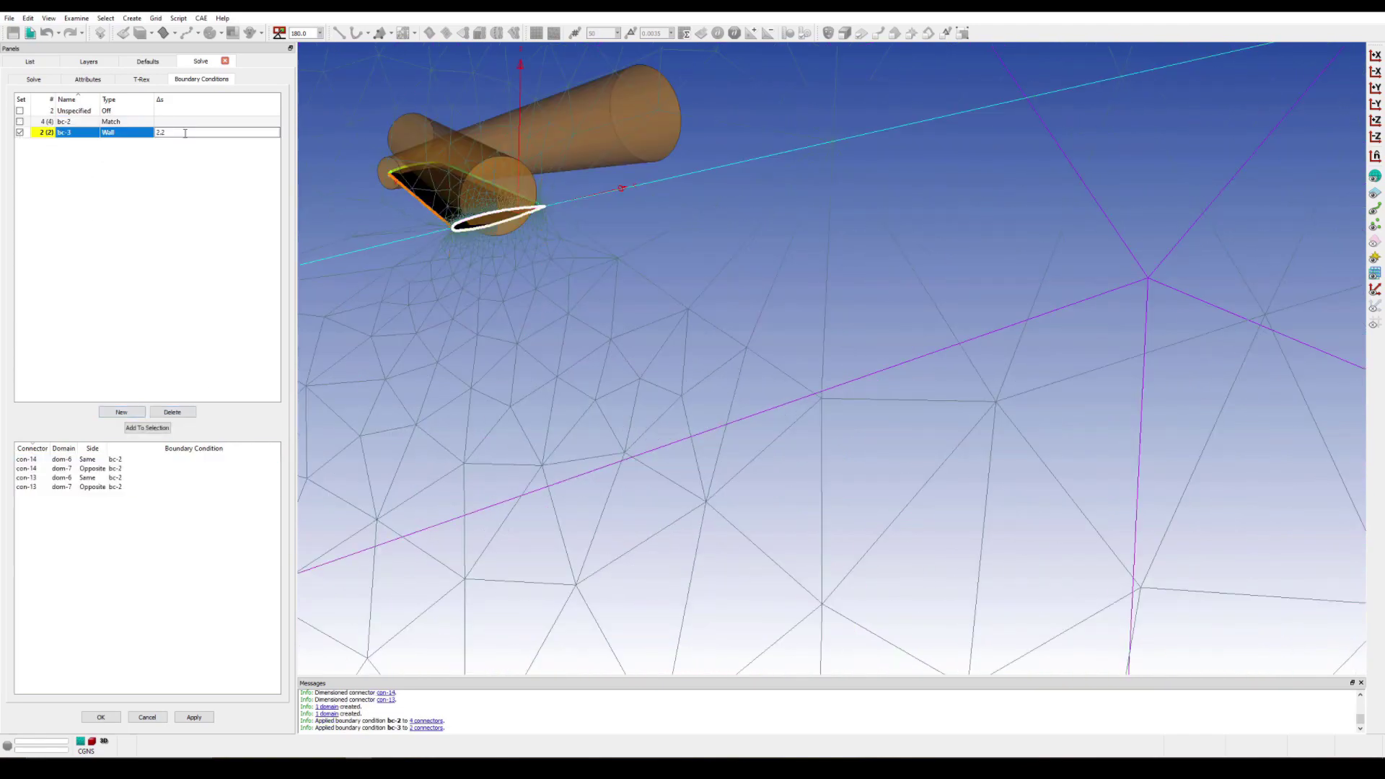
text(e-06)
click(186, 149)
Step: Initialize T-Rex on both symmetry domains, growing 20 of 50 layers (~22,400 cells)
click(142, 79)
click(88, 79)
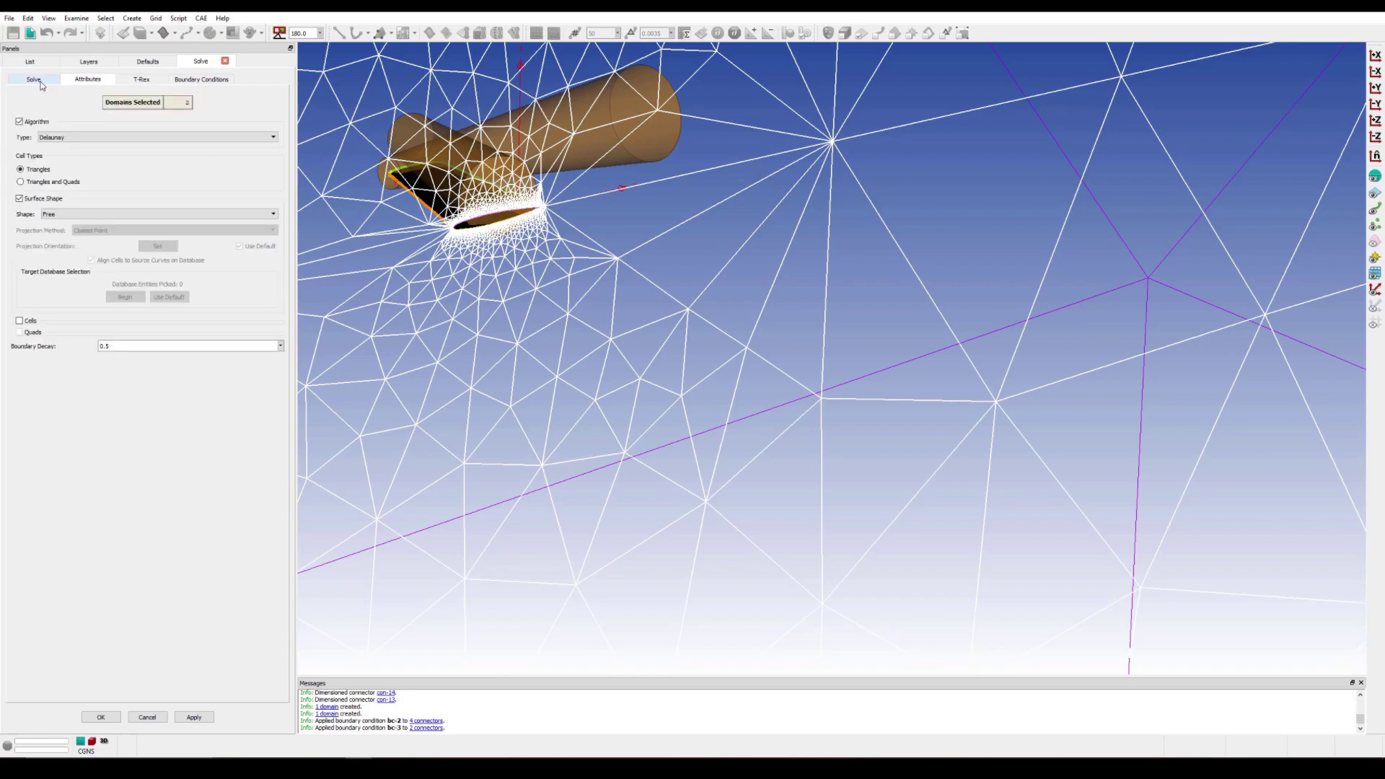
click(34, 79)
click(108, 658)
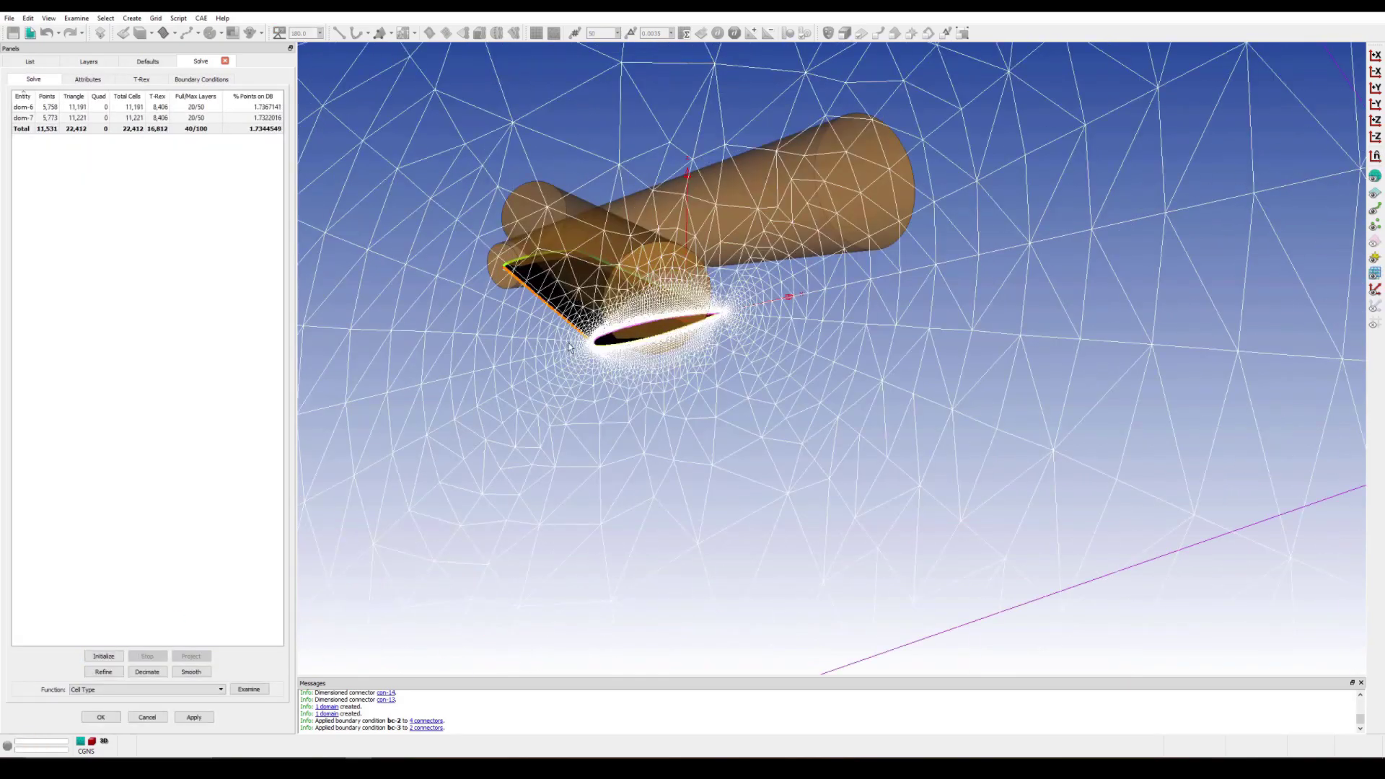
scroll(771, 400, up, 5)
scroll(770, 401, down, 5)
scroll(971, 331, up, 5)
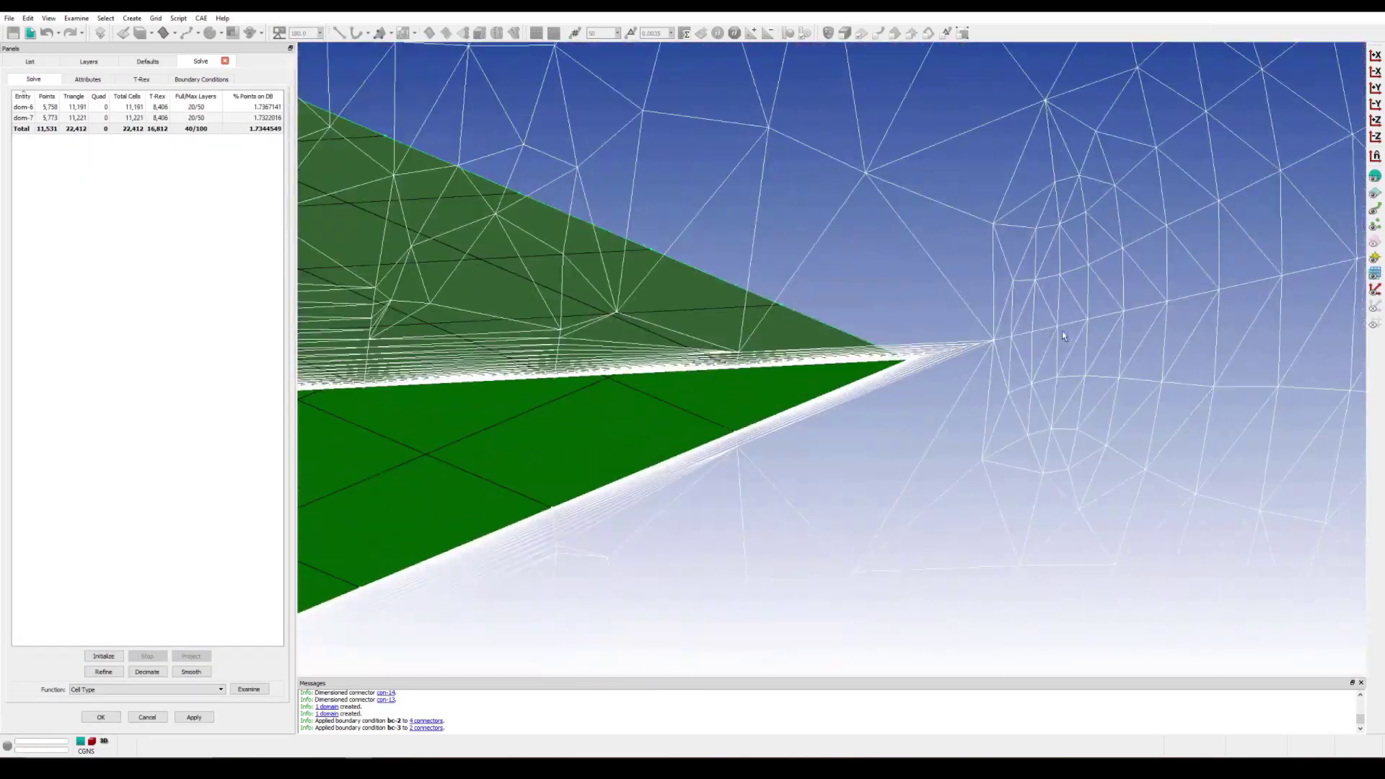
scroll(975, 330, up, 3)
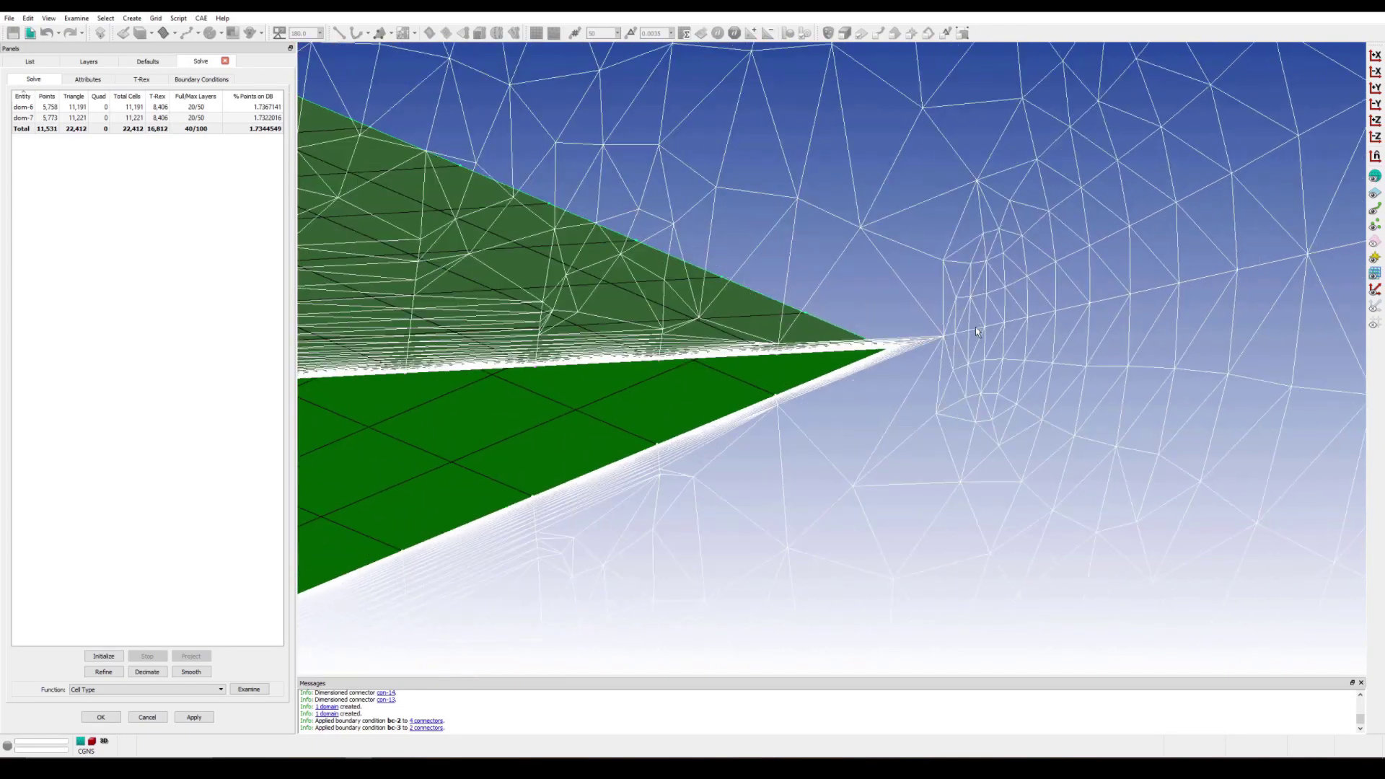
scroll(975, 331, up, 2)
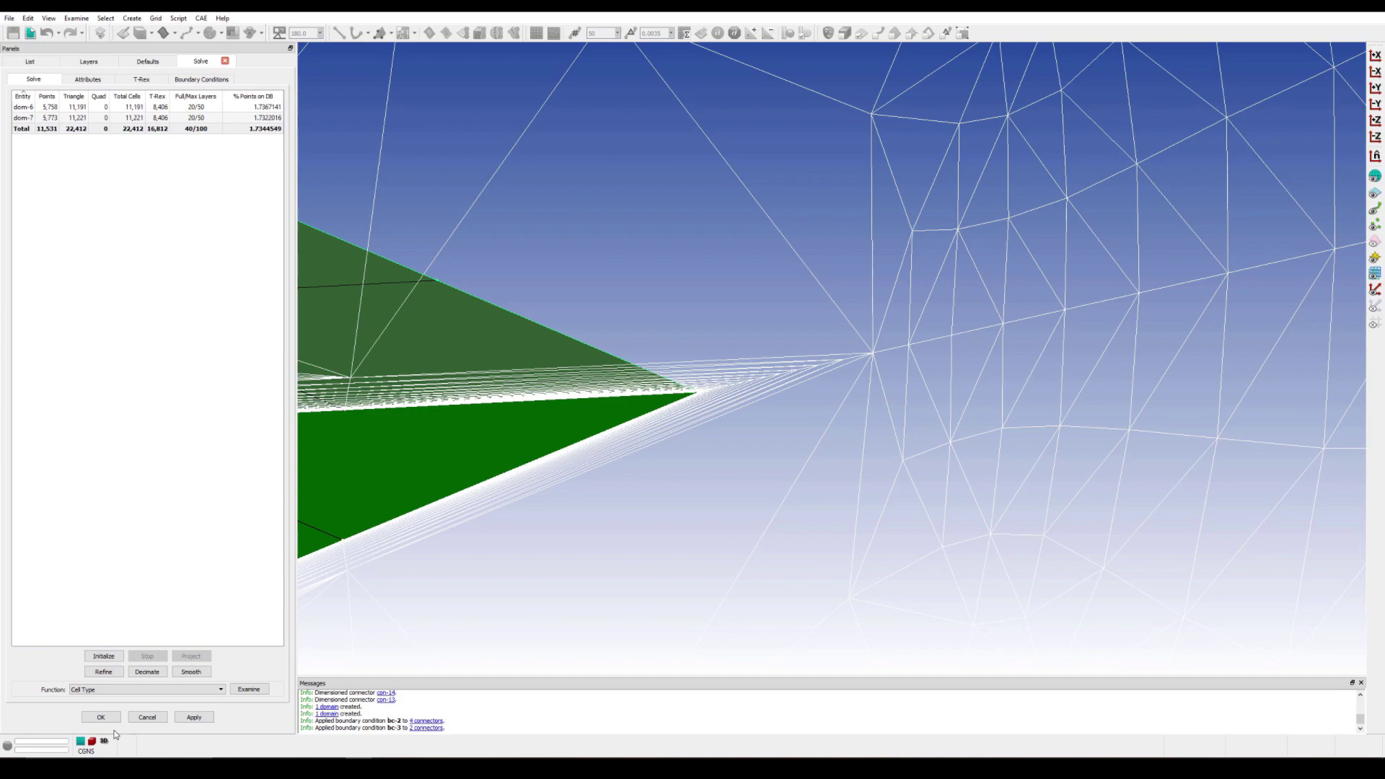
Step: Apply a 0.0035 end spacing to the trailing-edge constraints
key(Return)
scroll(599, 406, down, 2)
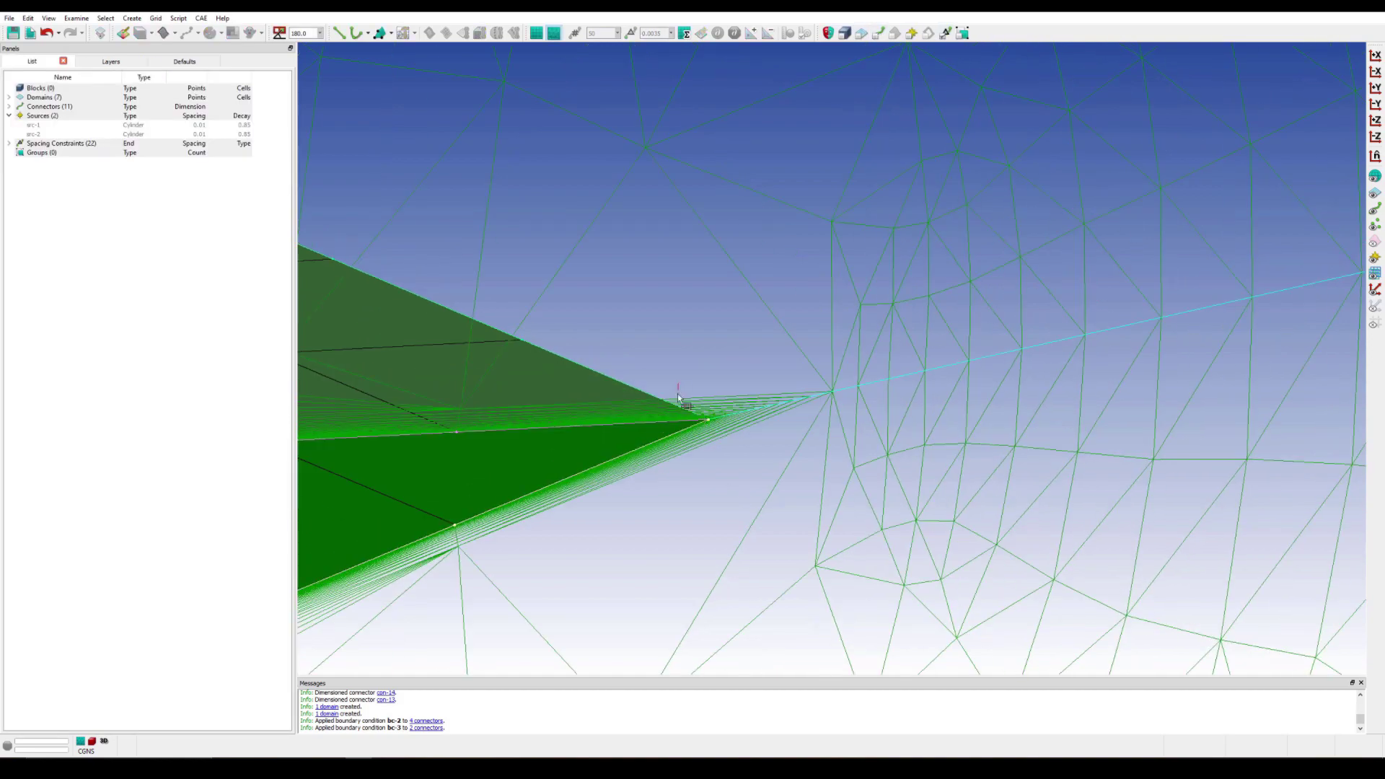
scroll(721, 469, down, 3)
scroll(680, 463, down, 3)
right_drag(680, 464, 826, 523)
scroll(826, 522, up, 5)
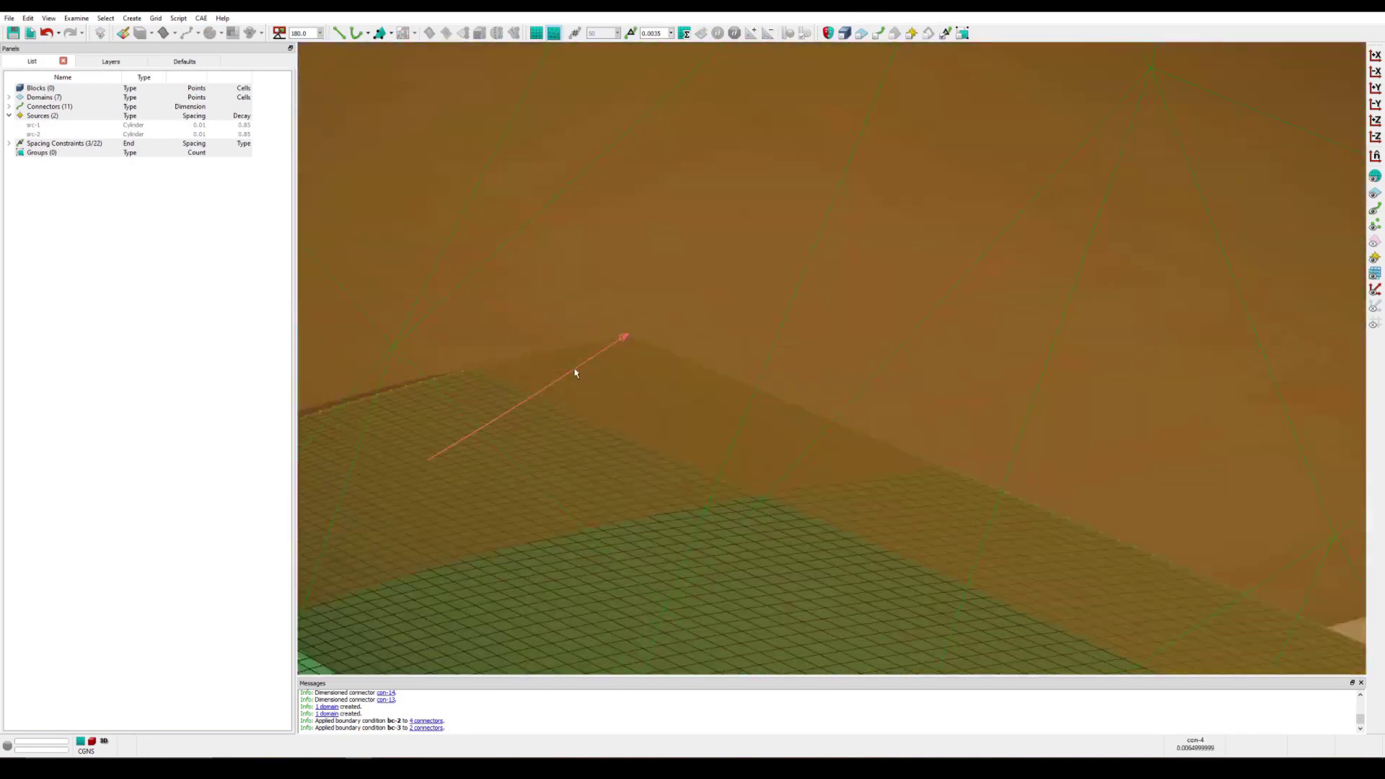
key(Return)
Step: Tighten trailing-edge spacing to 0.001, then to 0.0005 at the tip
right_drag(621, 83, 967, 521)
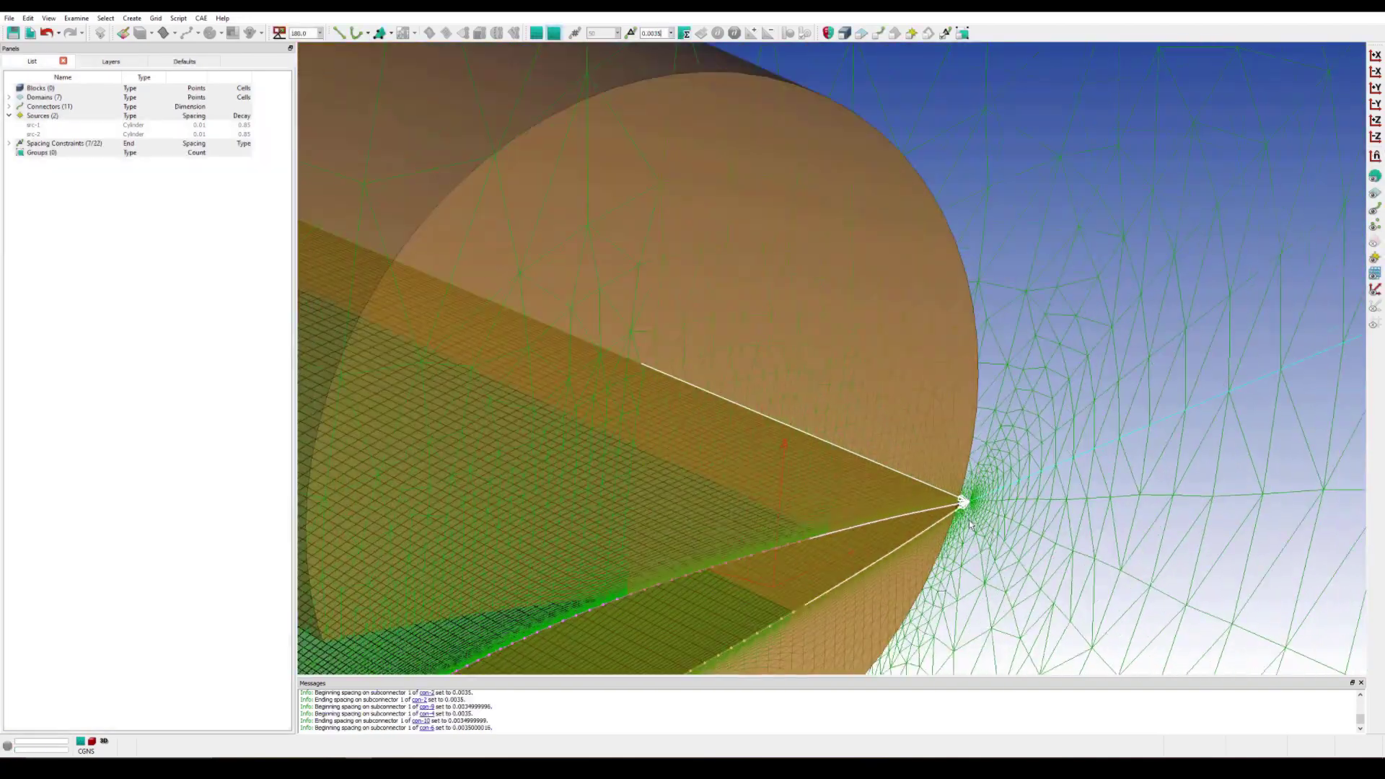
scroll(925, 442, up, 3)
text(1)
key(Return)
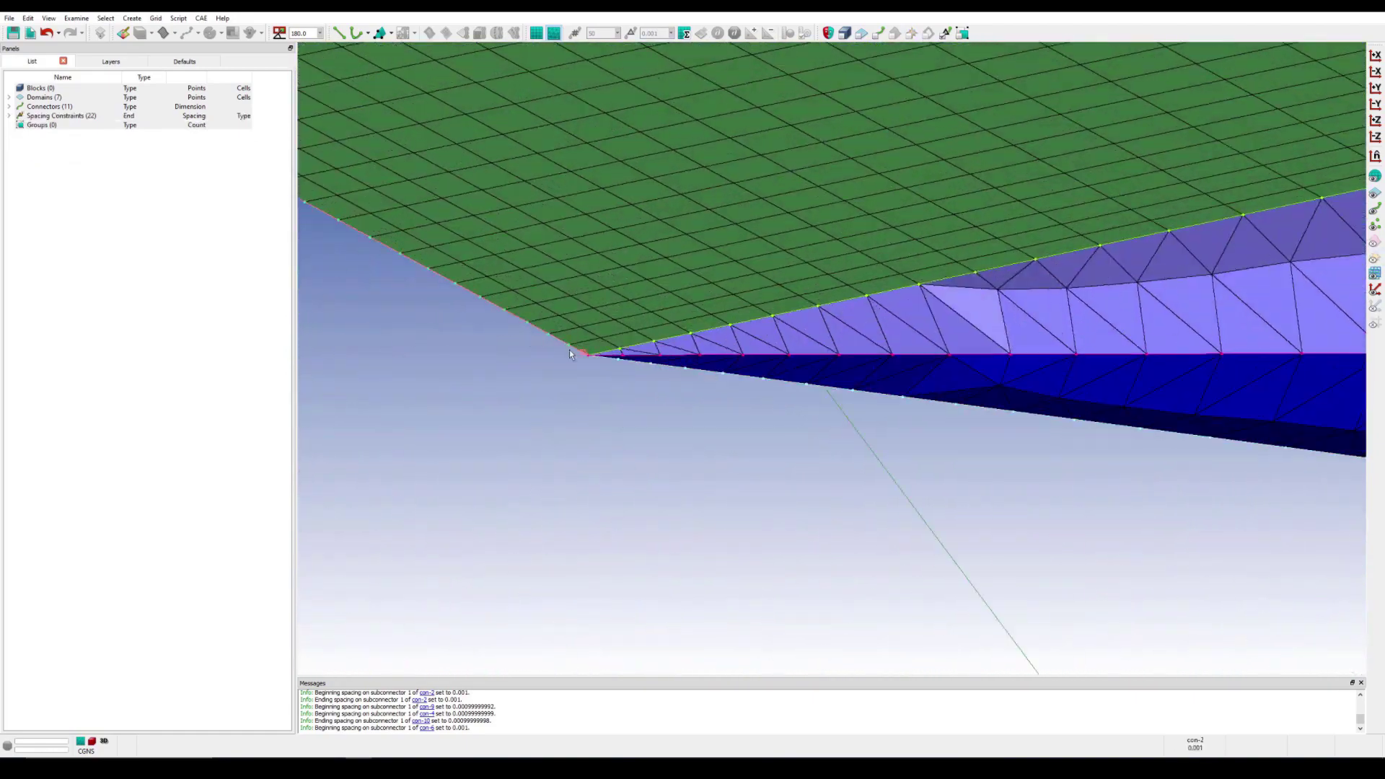
click(652, 369)
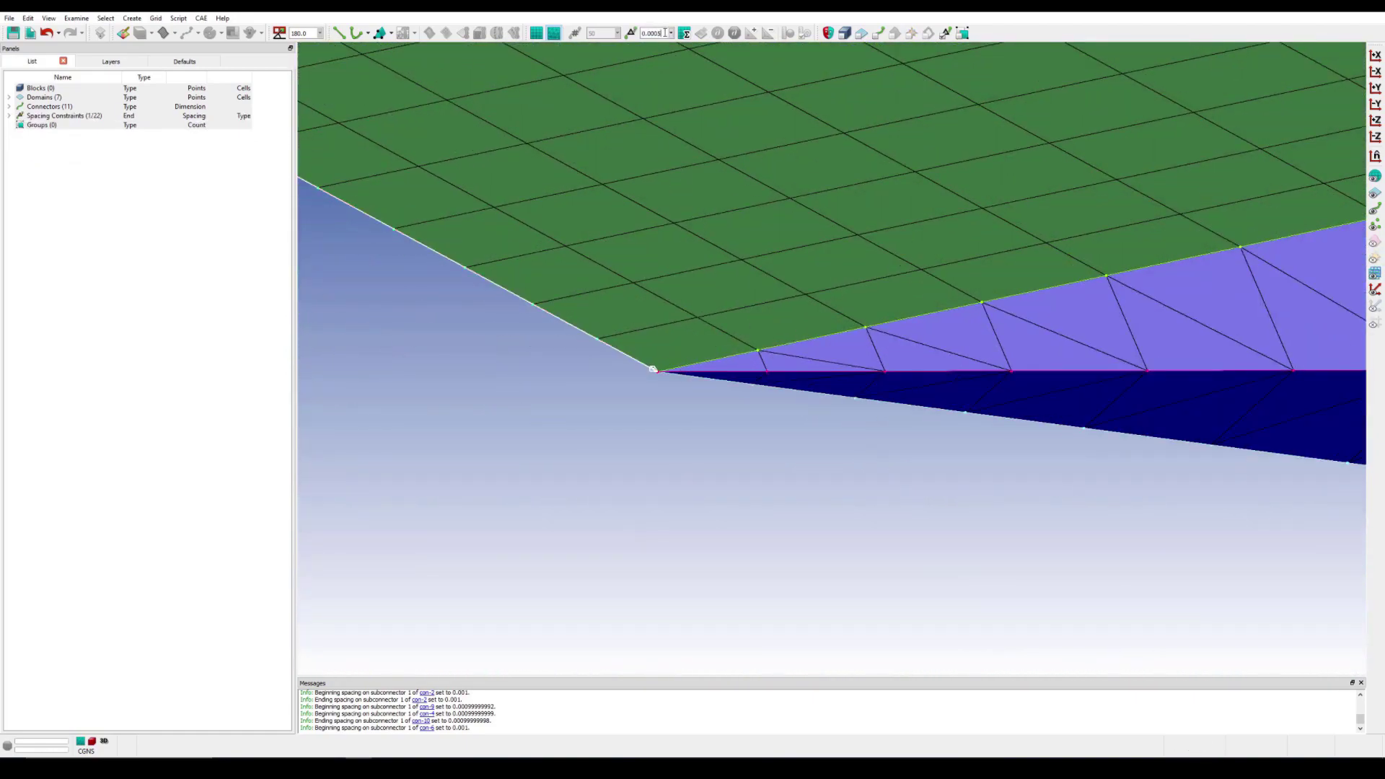
key(Return)
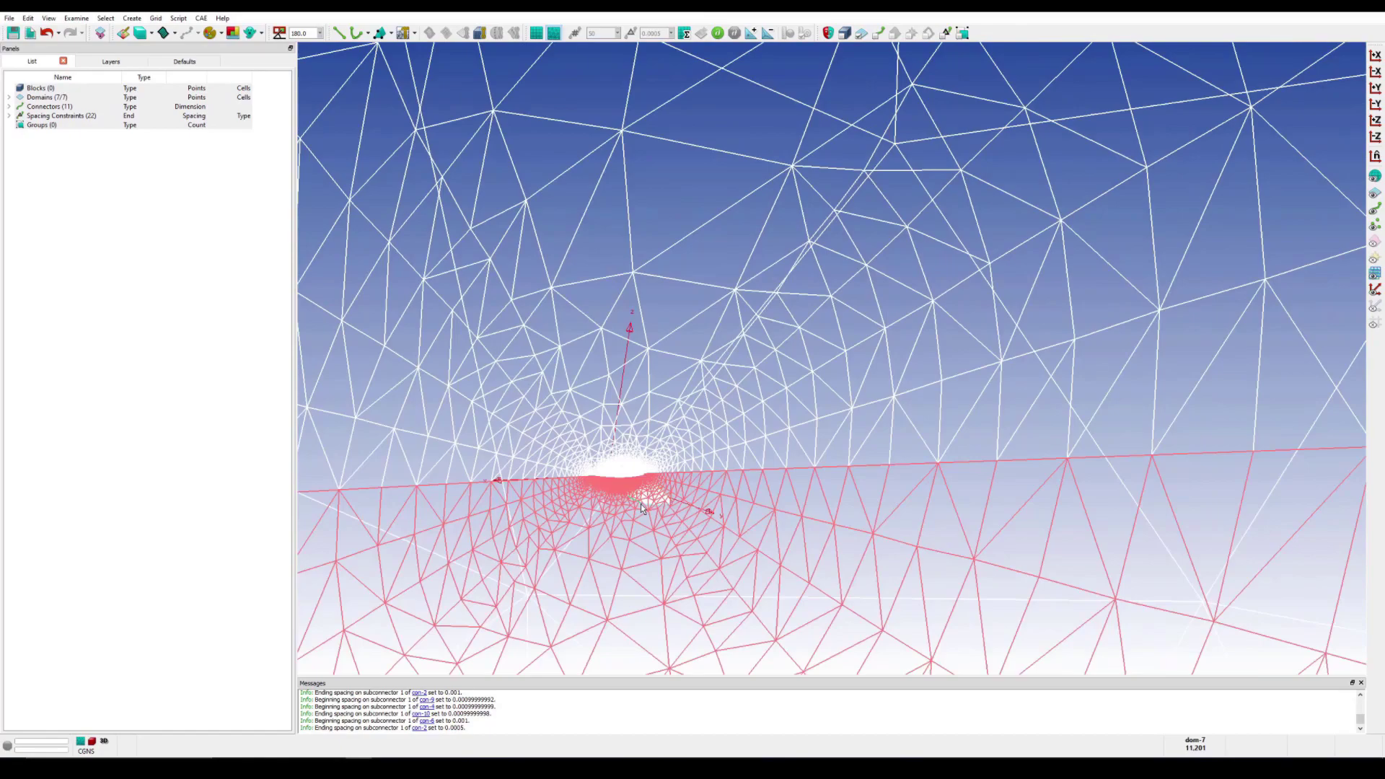
click(76, 18)
click(117, 184)
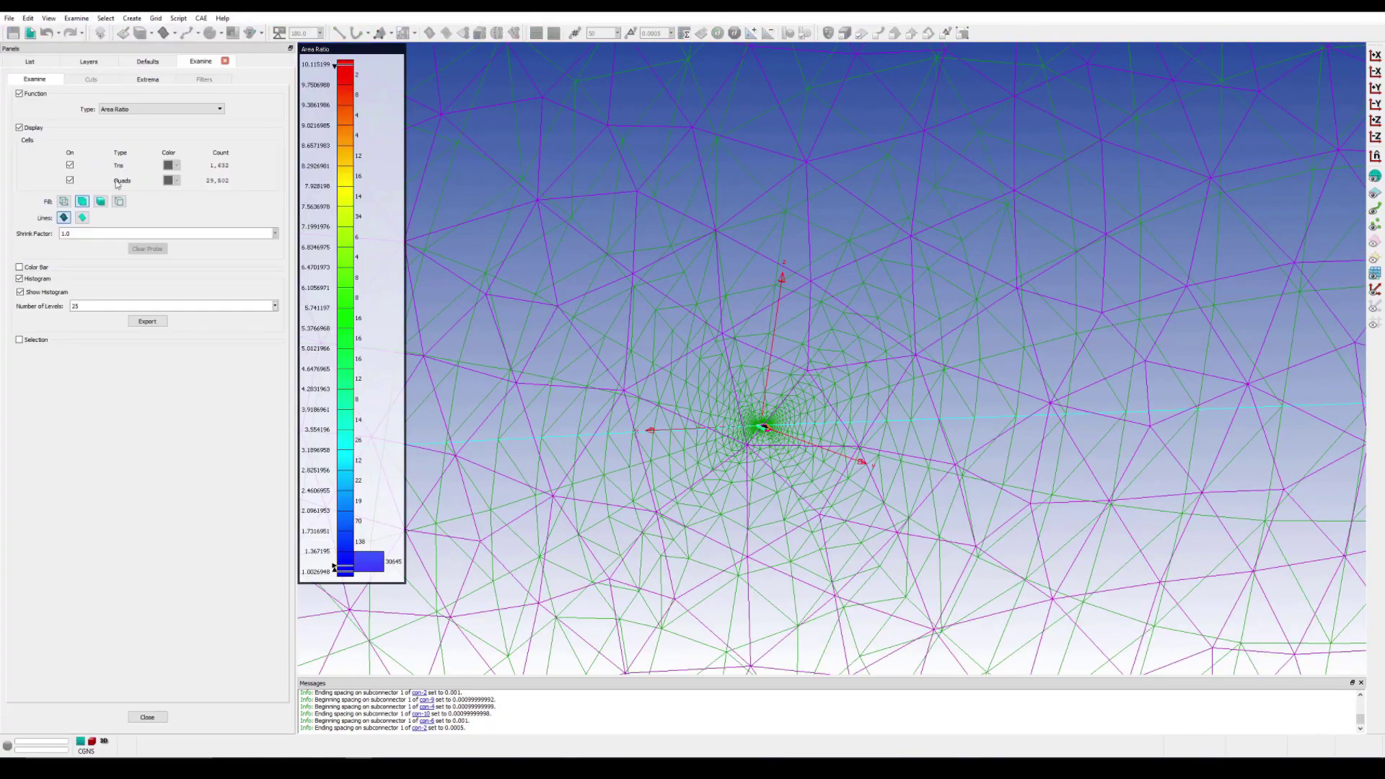
click(225, 61)
click(132, 18)
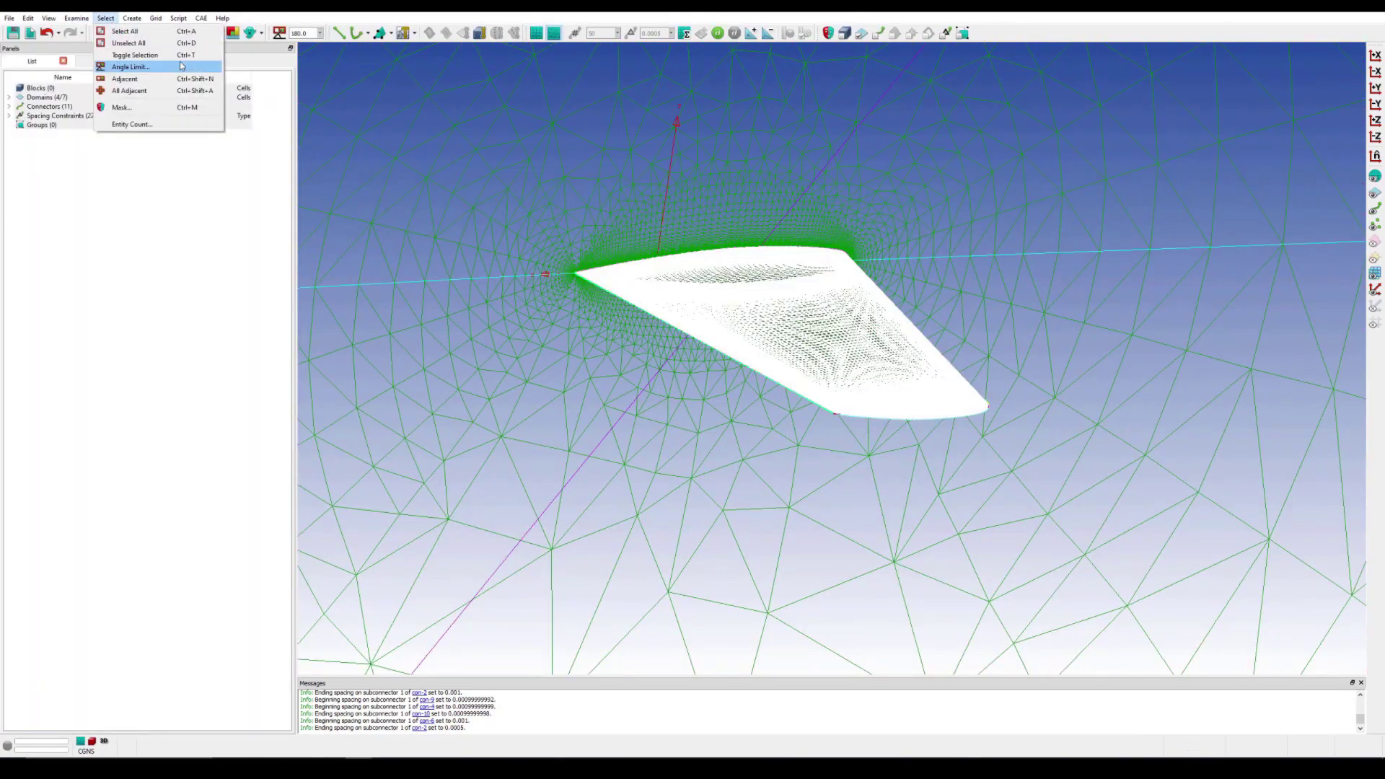
click(165, 142)
click(124, 204)
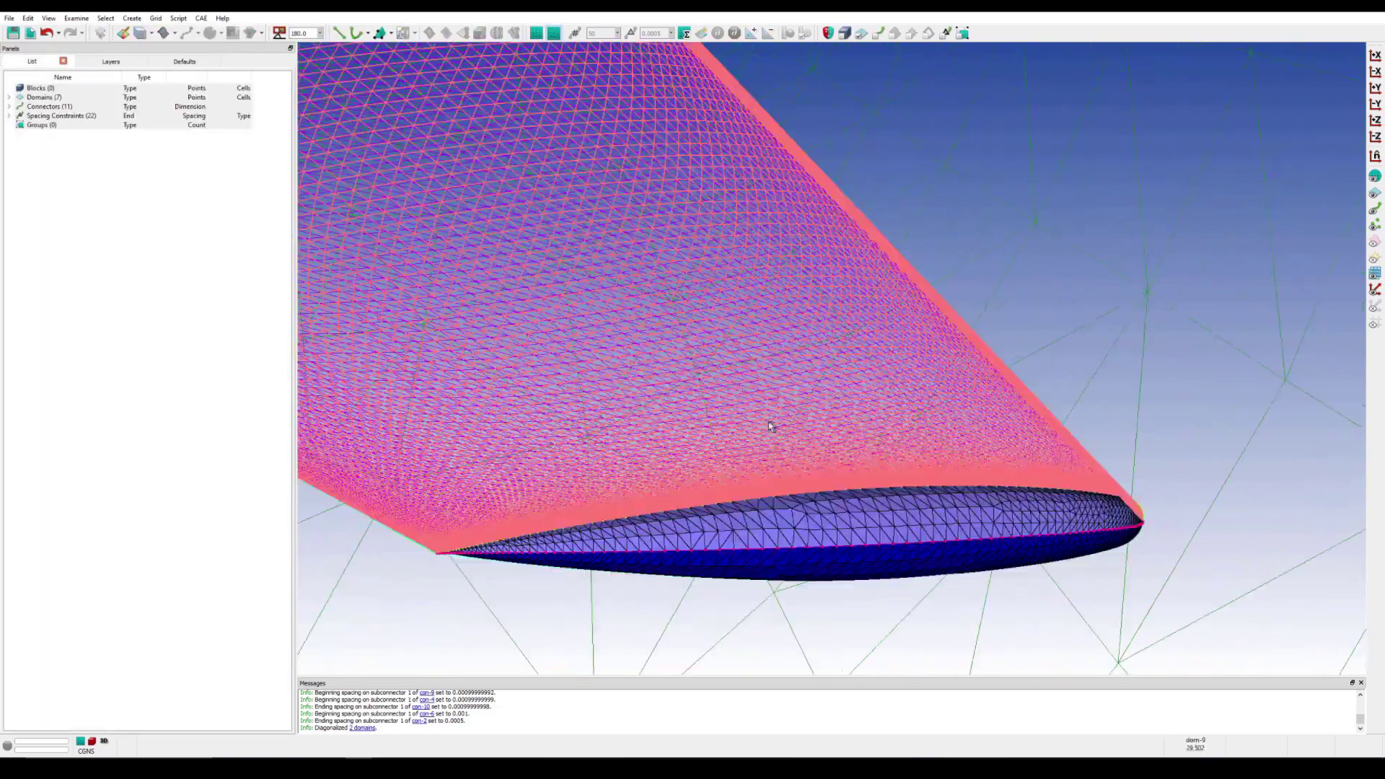
key(F5)
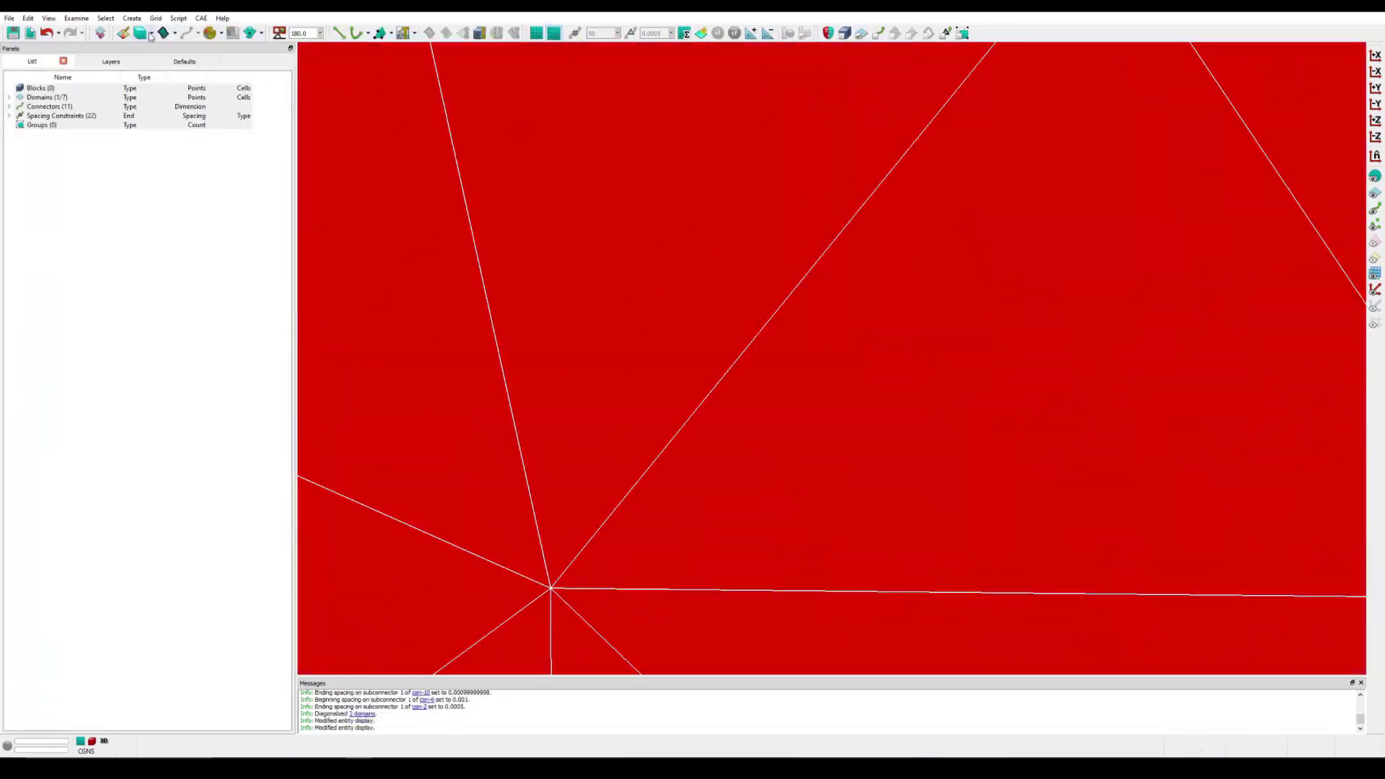
scroll(712, 269, up, 5)
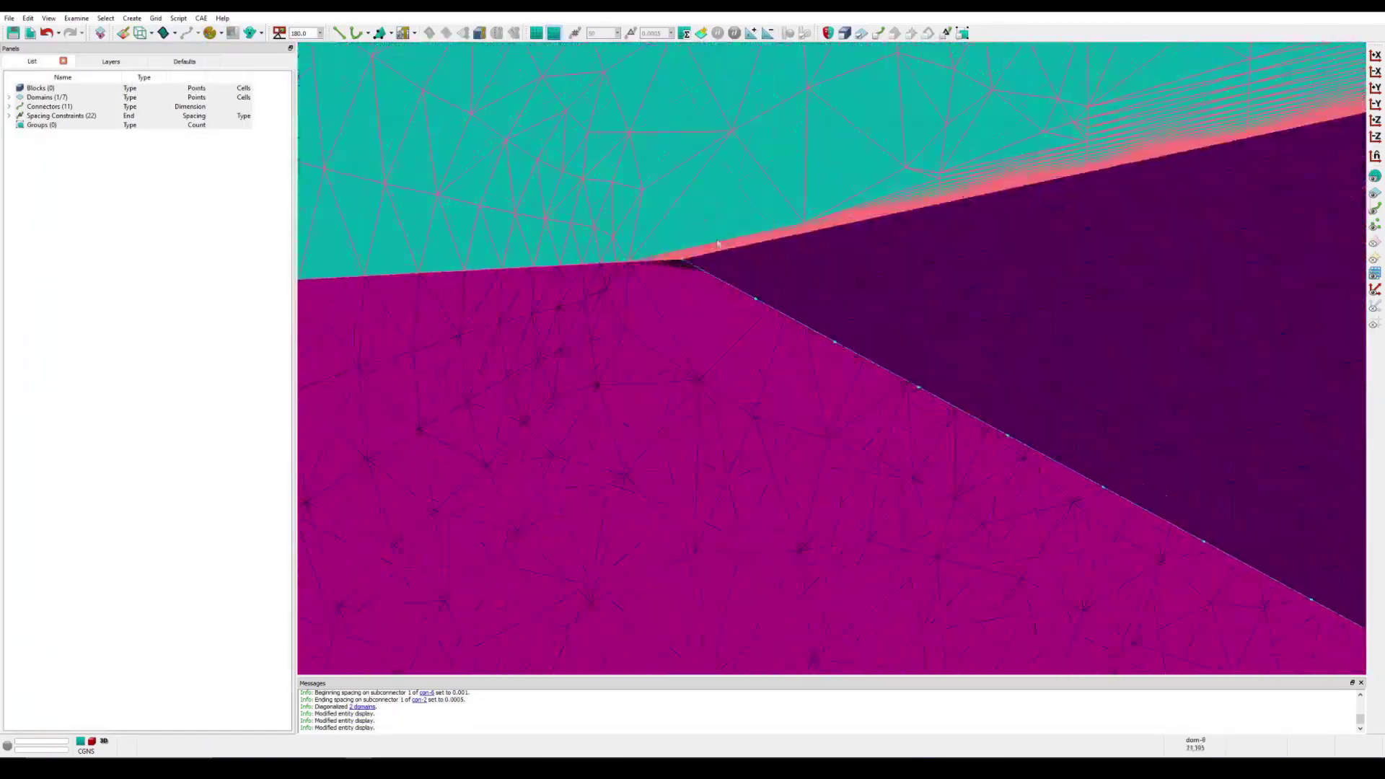
scroll(712, 269, up, 2)
scroll(712, 269, down, 3)
scroll(712, 269, down, 3)
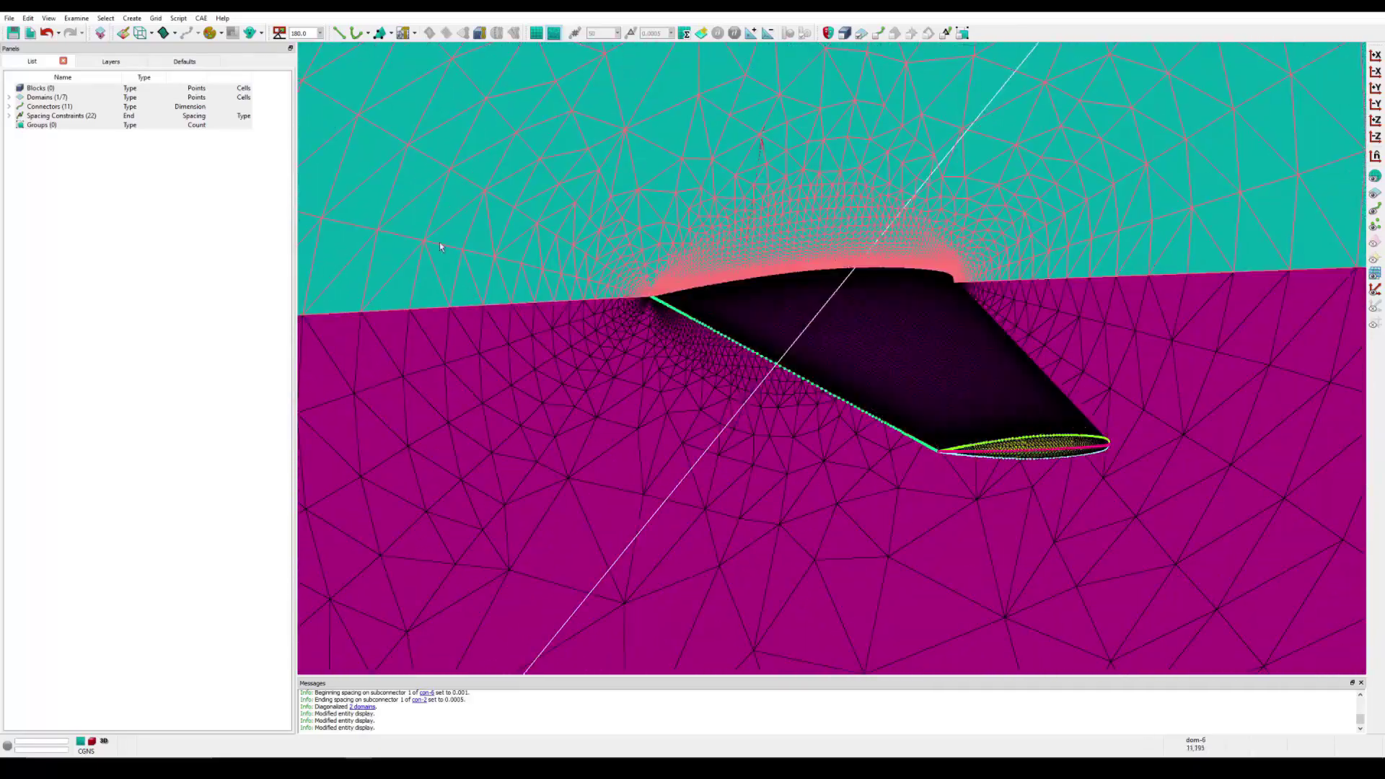
Step: Assemble a volume block around the wing, saving its closed face
click(132, 18)
click(296, 88)
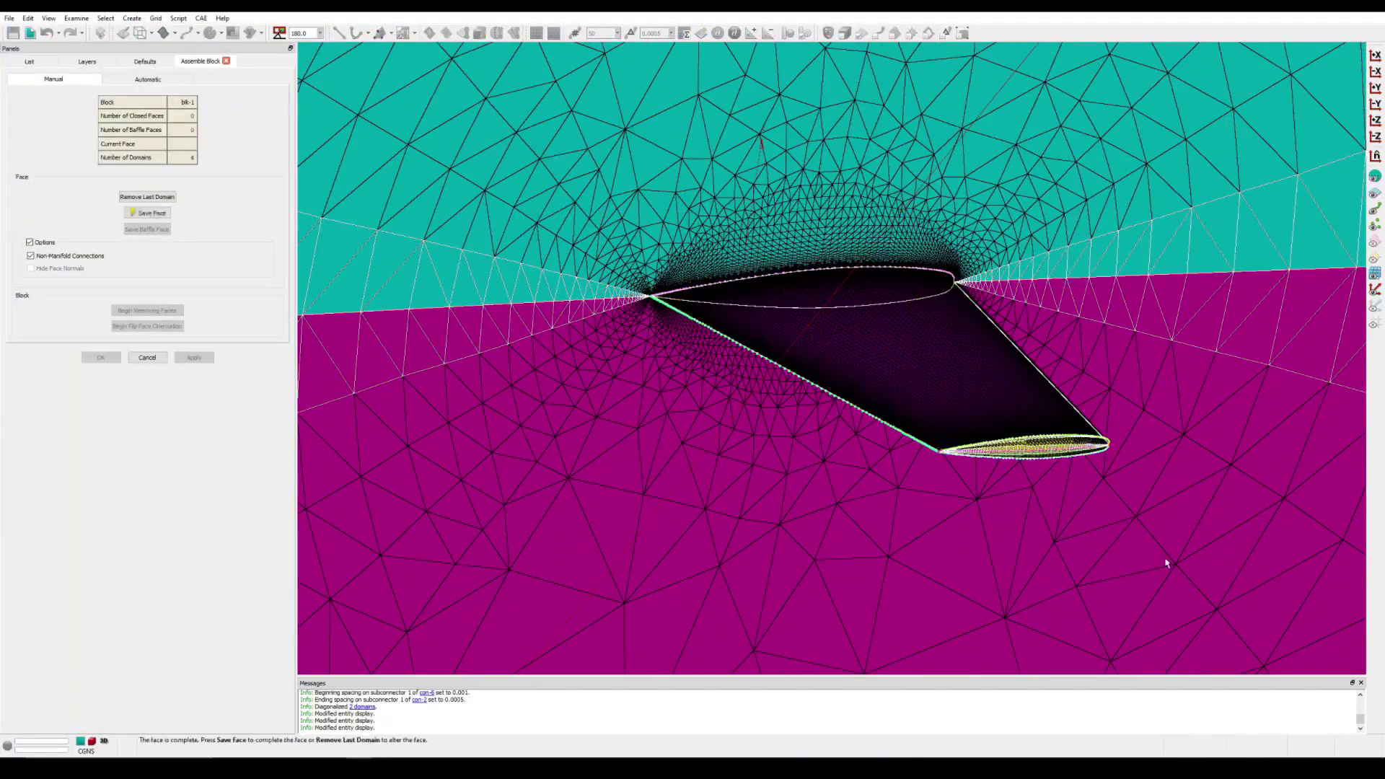
scroll(1168, 560, down, 5)
click(147, 213)
click(101, 357)
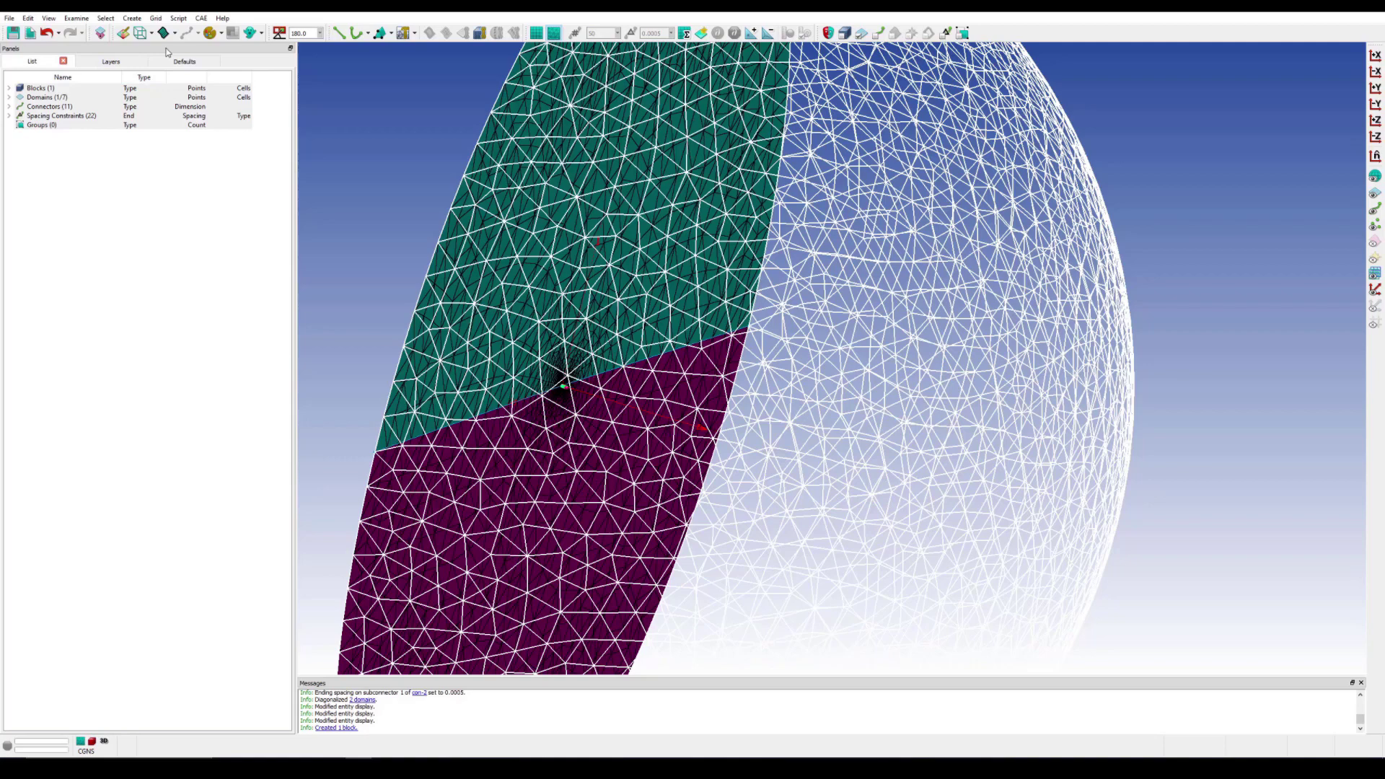
Step: Give the block T-Rex settings of 50 max layers, growth rate 1.2, with Push Attributes
click(36, 97)
click(155, 18)
click(173, 108)
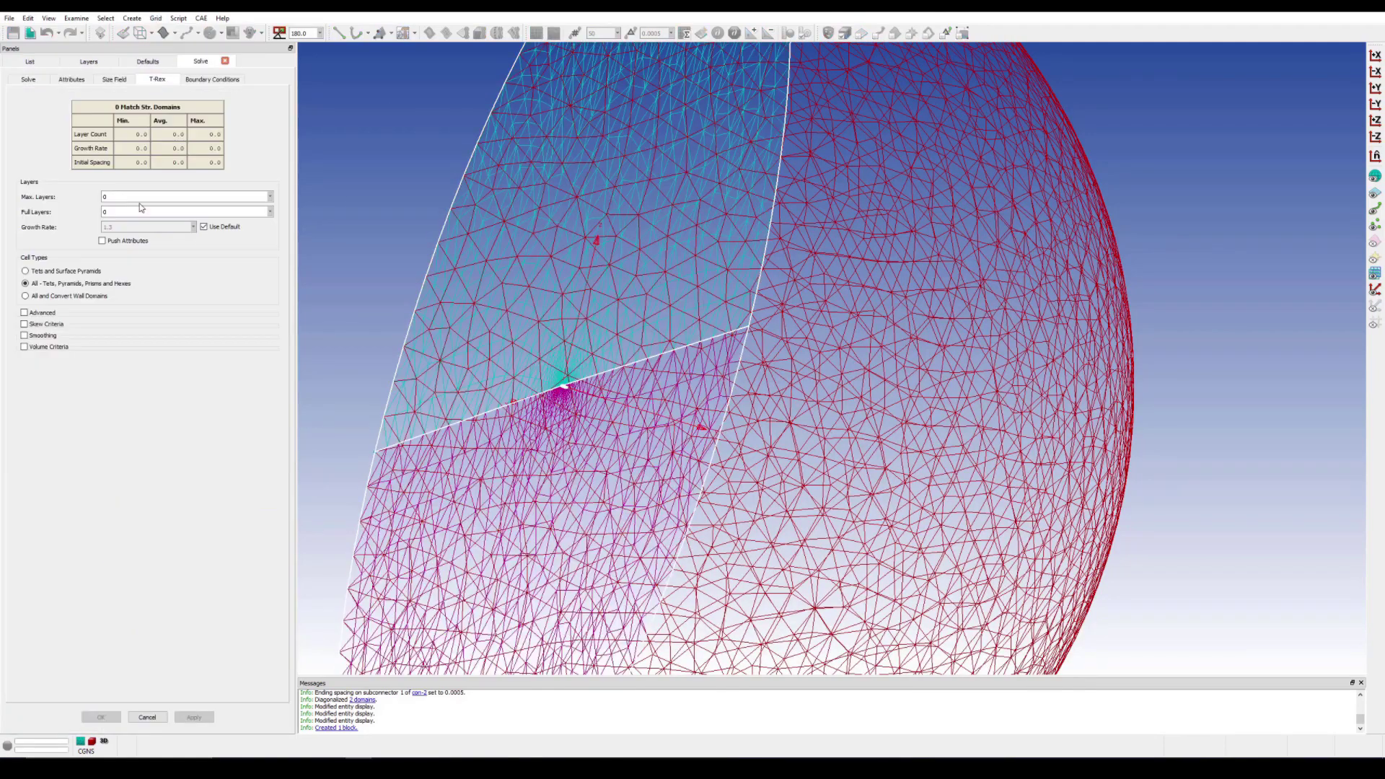
text(50)
click(240, 228)
text(1.2)
click(126, 240)
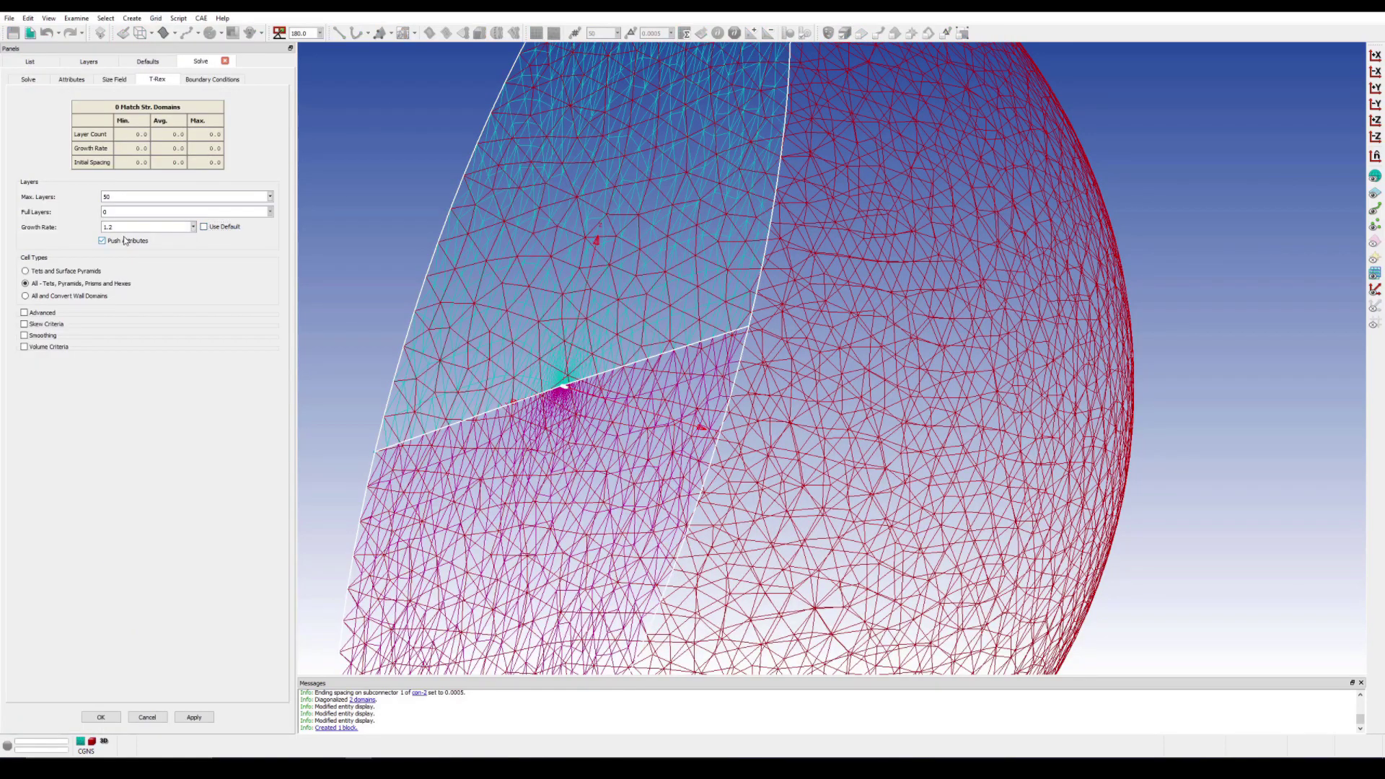
Step: Apply bc-3 Wall to the wing domains and bc-2 Match to two domains
click(210, 80)
scroll(318, 306, up, 10)
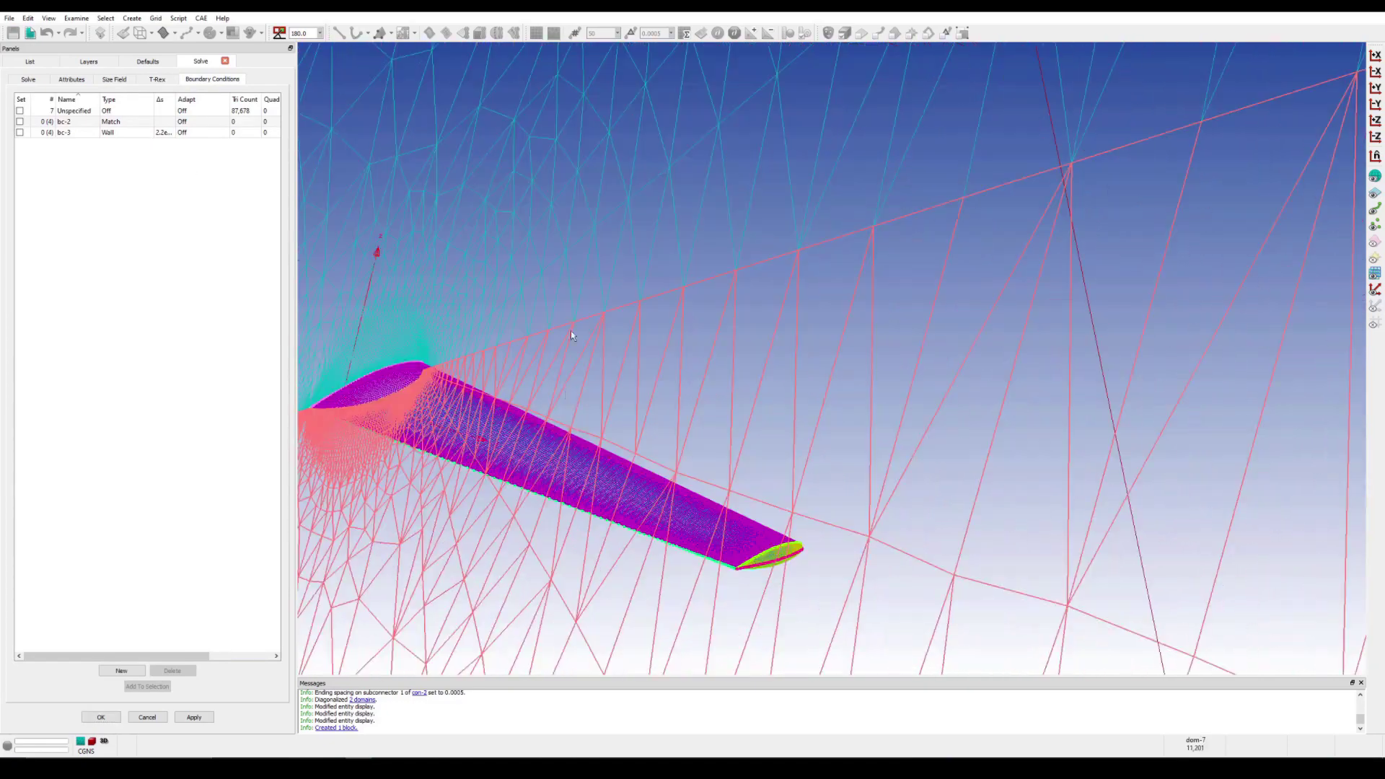
click(20, 132)
click(835, 162)
click(19, 121)
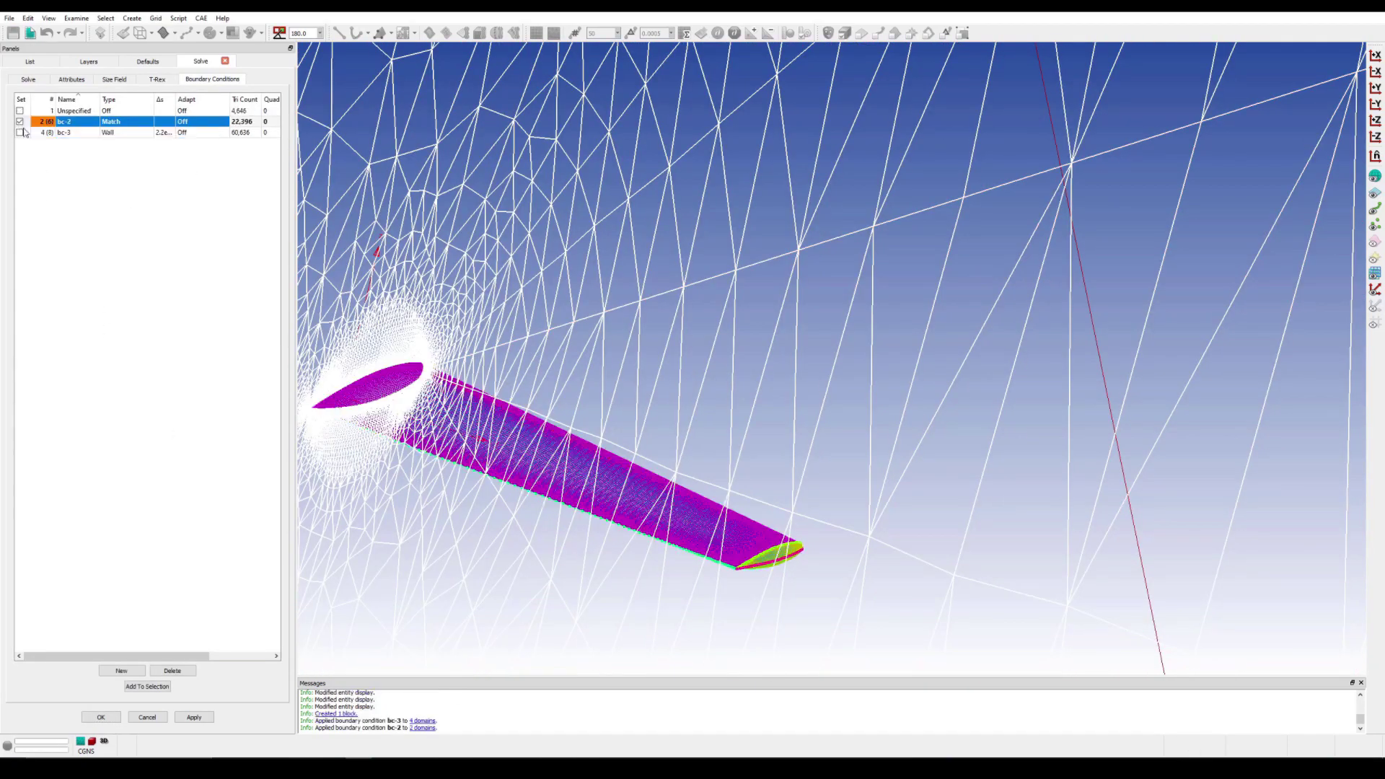
click(75, 110)
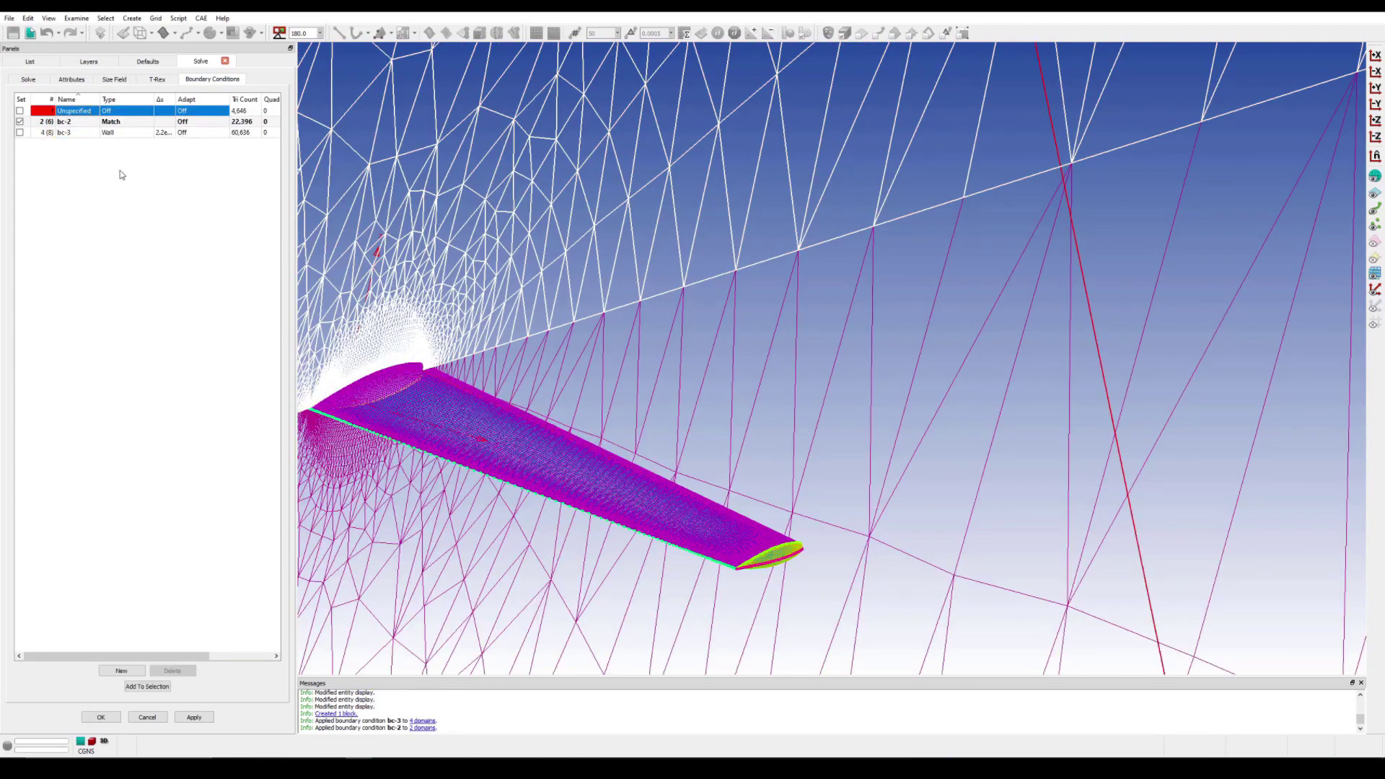
Step: Initialize the T-Rex volume mesh in shaded display, yielding about 10.9 million cells
click(157, 79)
click(114, 80)
click(71, 79)
click(28, 79)
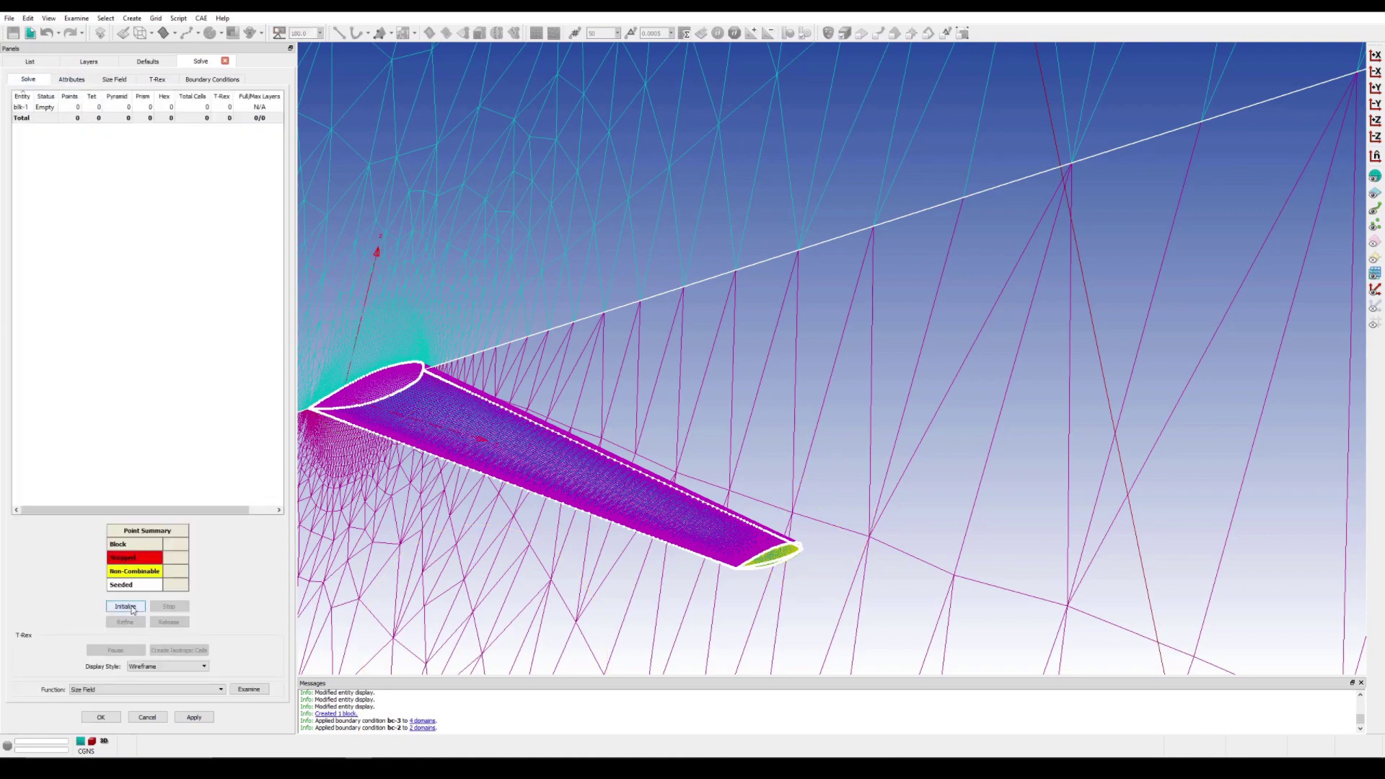
click(132, 609)
click(167, 665)
right_drag(914, 488, 747, 565)
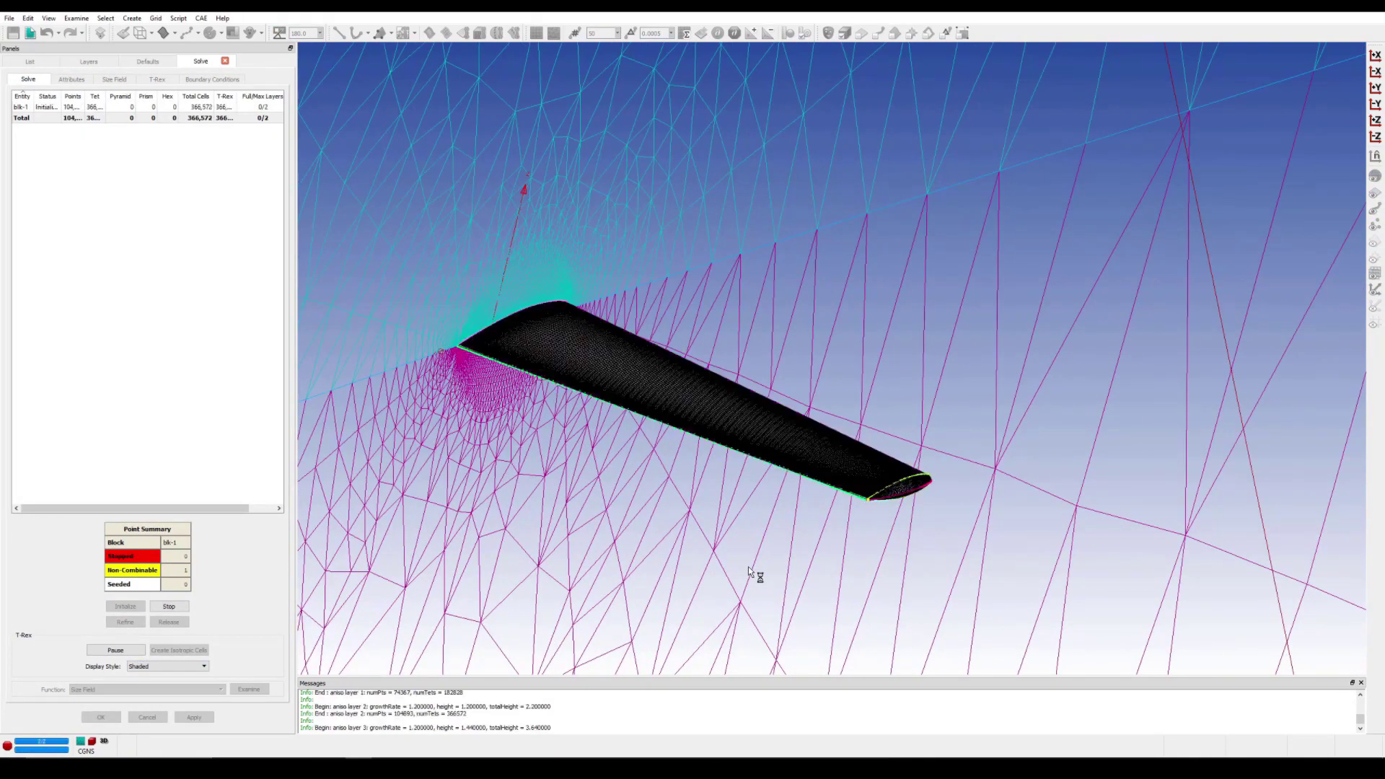
scroll(791, 516, up, 3)
scroll(482, 572, up, 3)
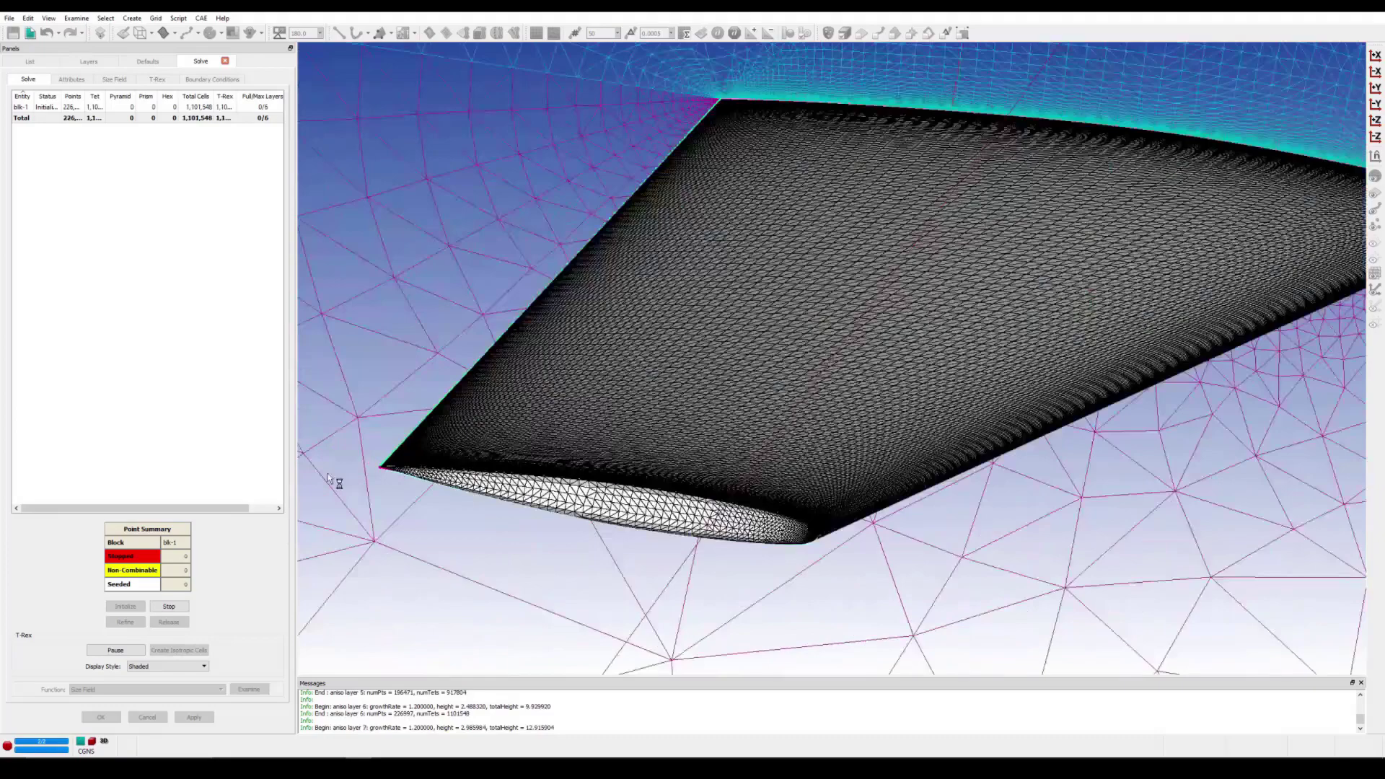
scroll(327, 473, up, 2)
scroll(464, 433, down, 5)
right_drag(531, 423, 622, 443)
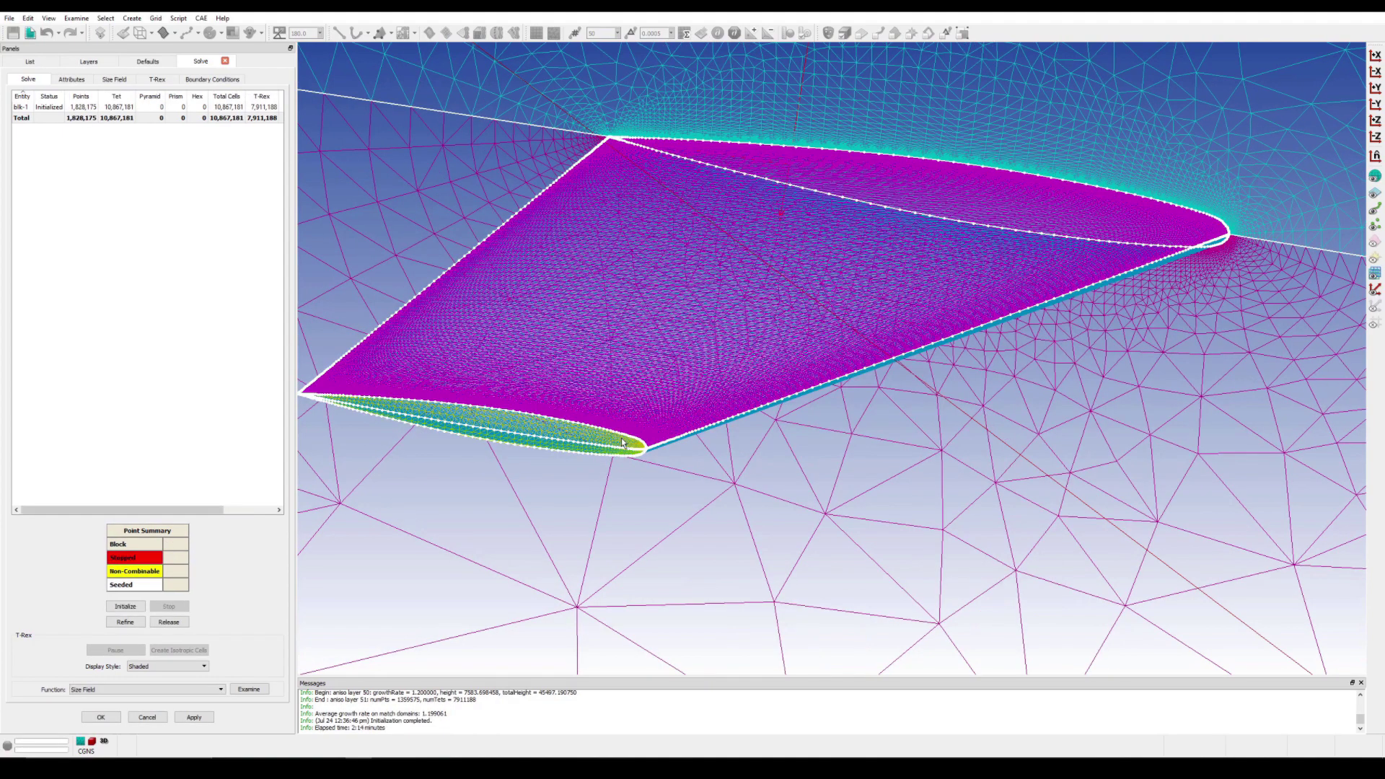
click(144, 689)
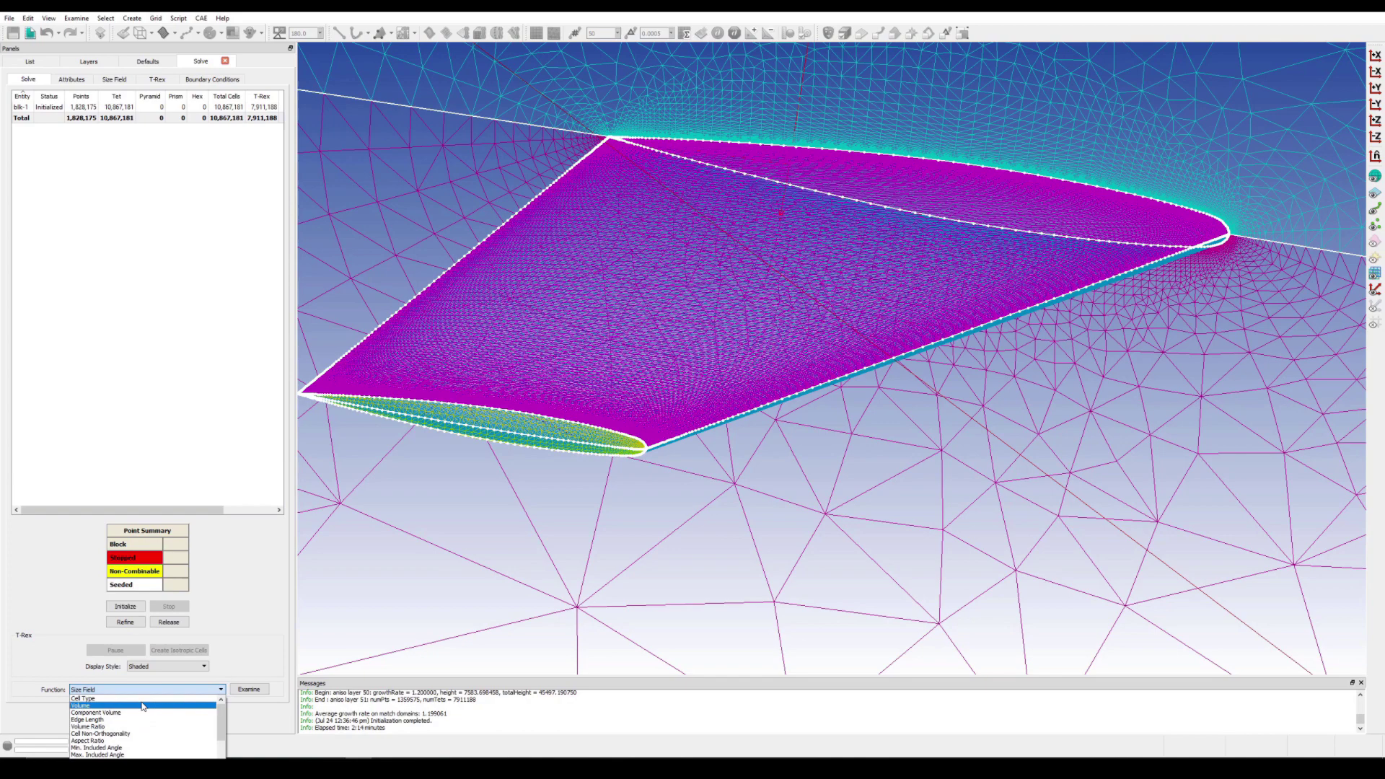
click(108, 710)
click(248, 689)
click(90, 79)
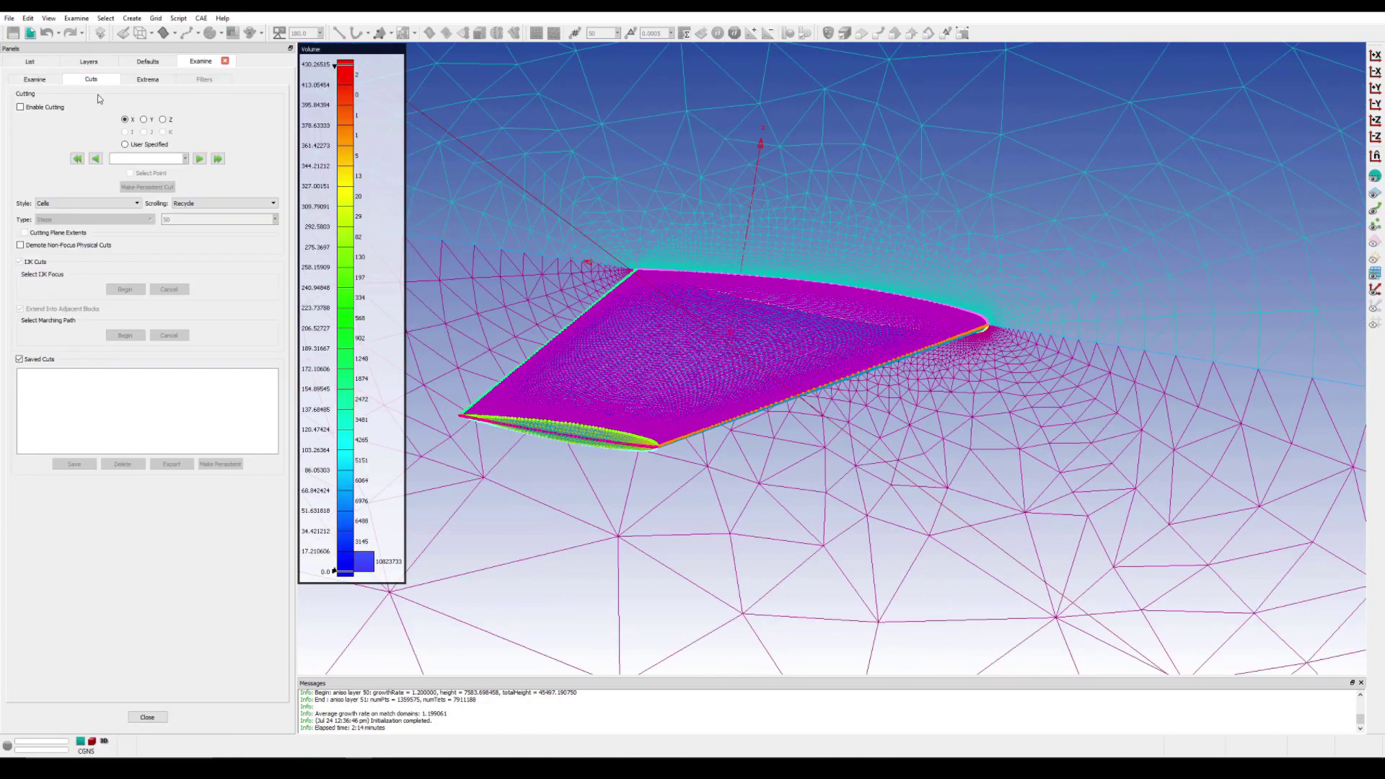
click(20, 107)
click(77, 158)
text(0.25)
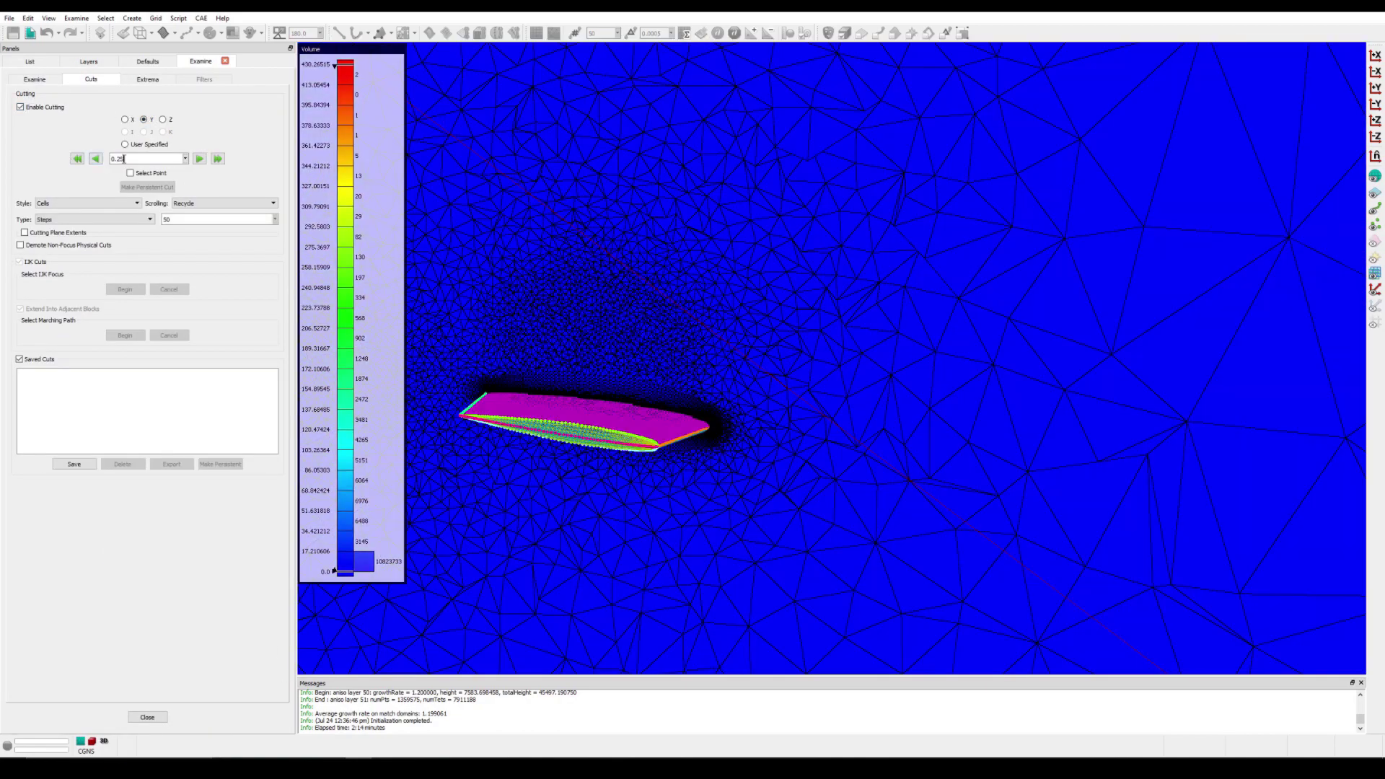
click(43, 233)
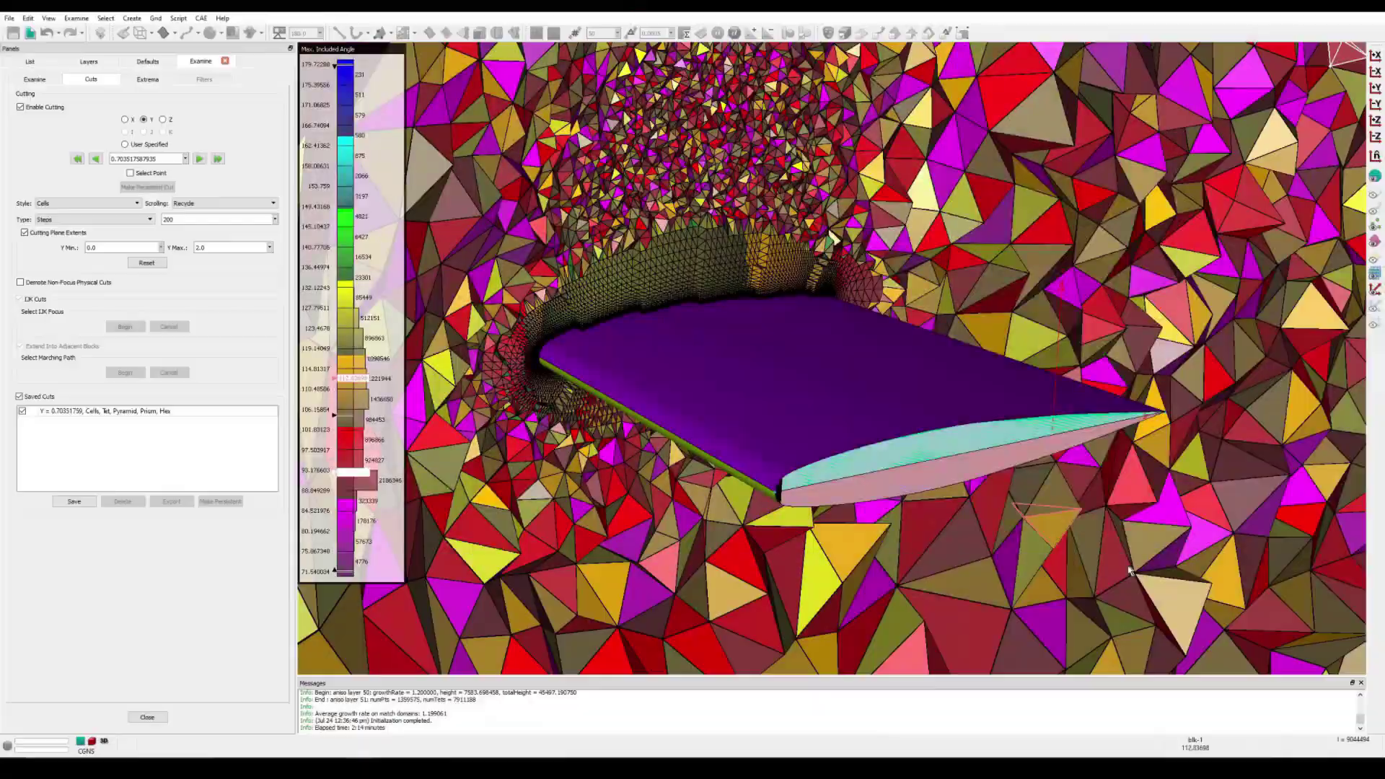
Step: Select NASA/FUN3D as the target CAE solver
click(224, 61)
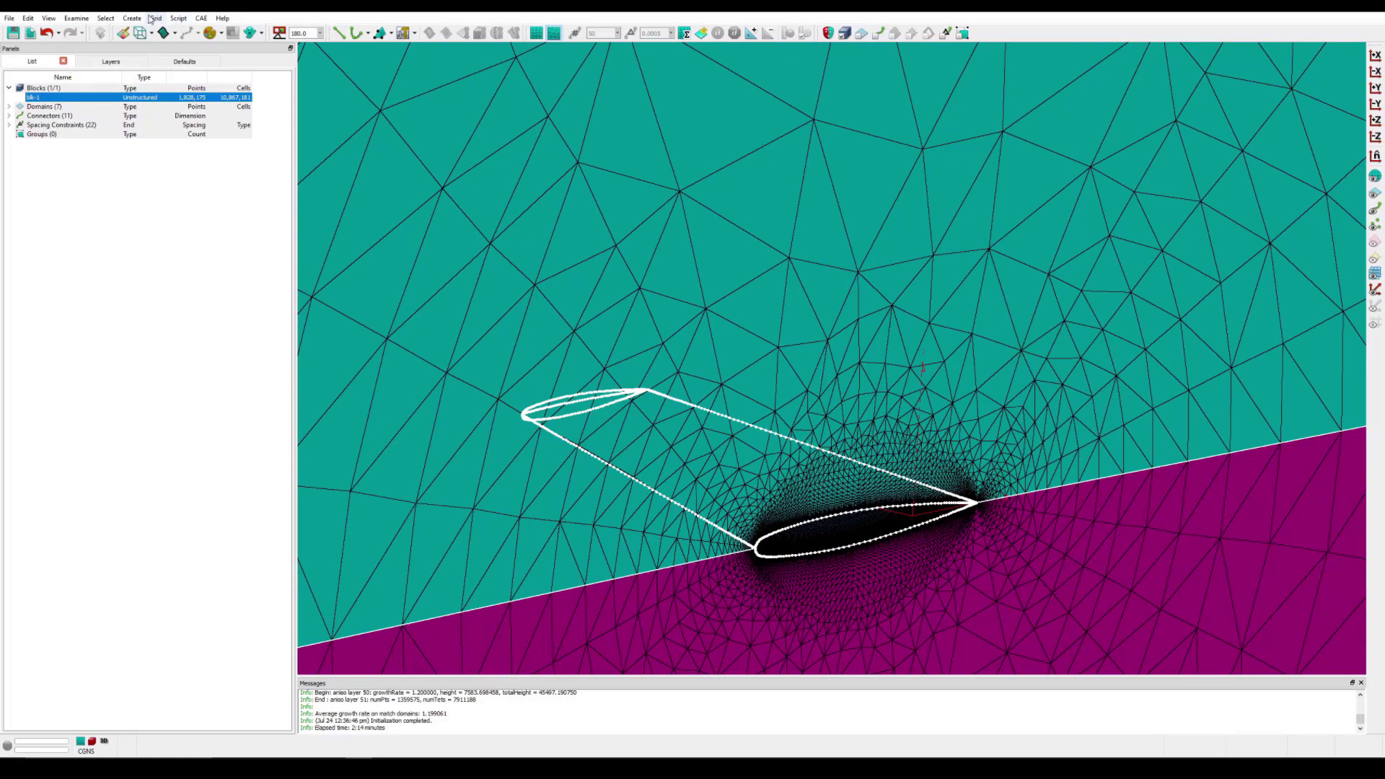
click(201, 18)
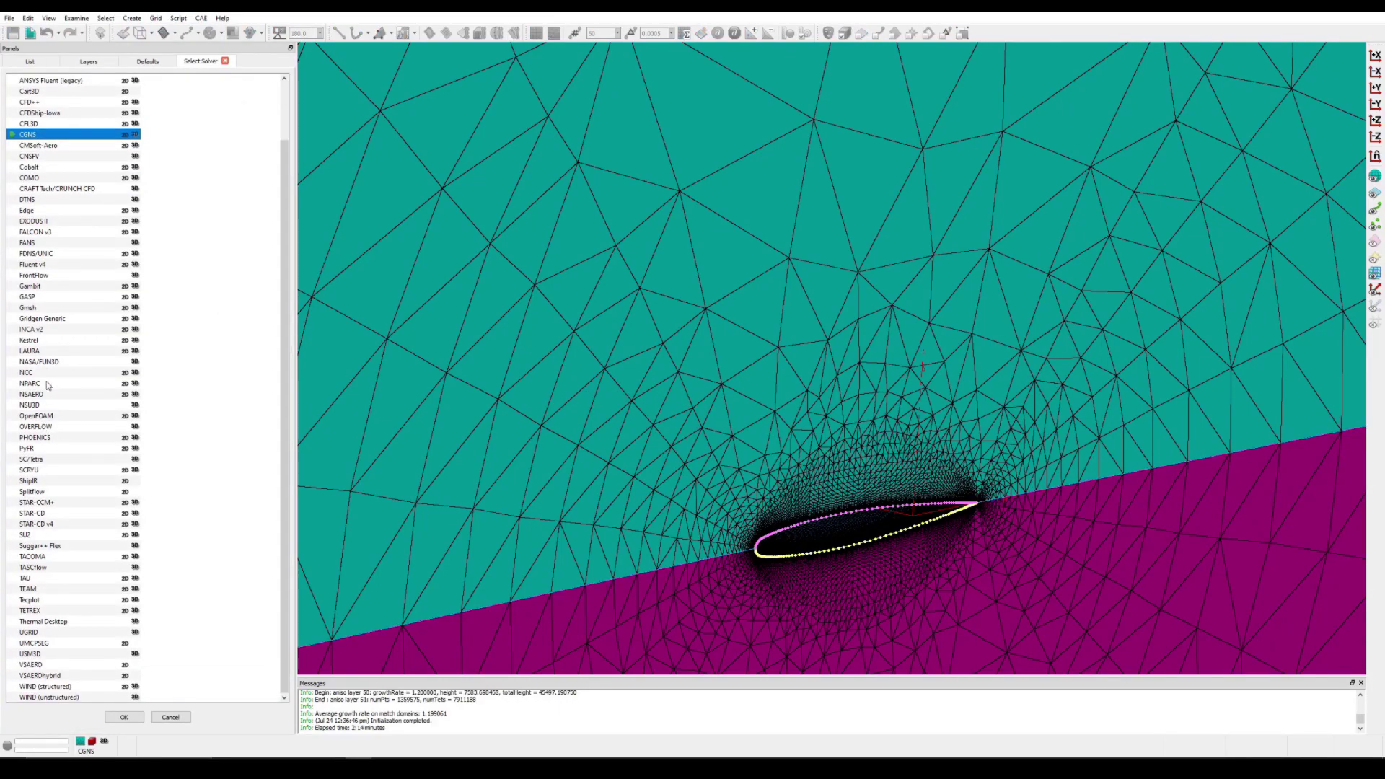
double_click(37, 362)
Step: Create boundary conditions 'symmetry' on the symmetry planes and 'farfield' on the sphere
click(200, 18)
click(223, 53)
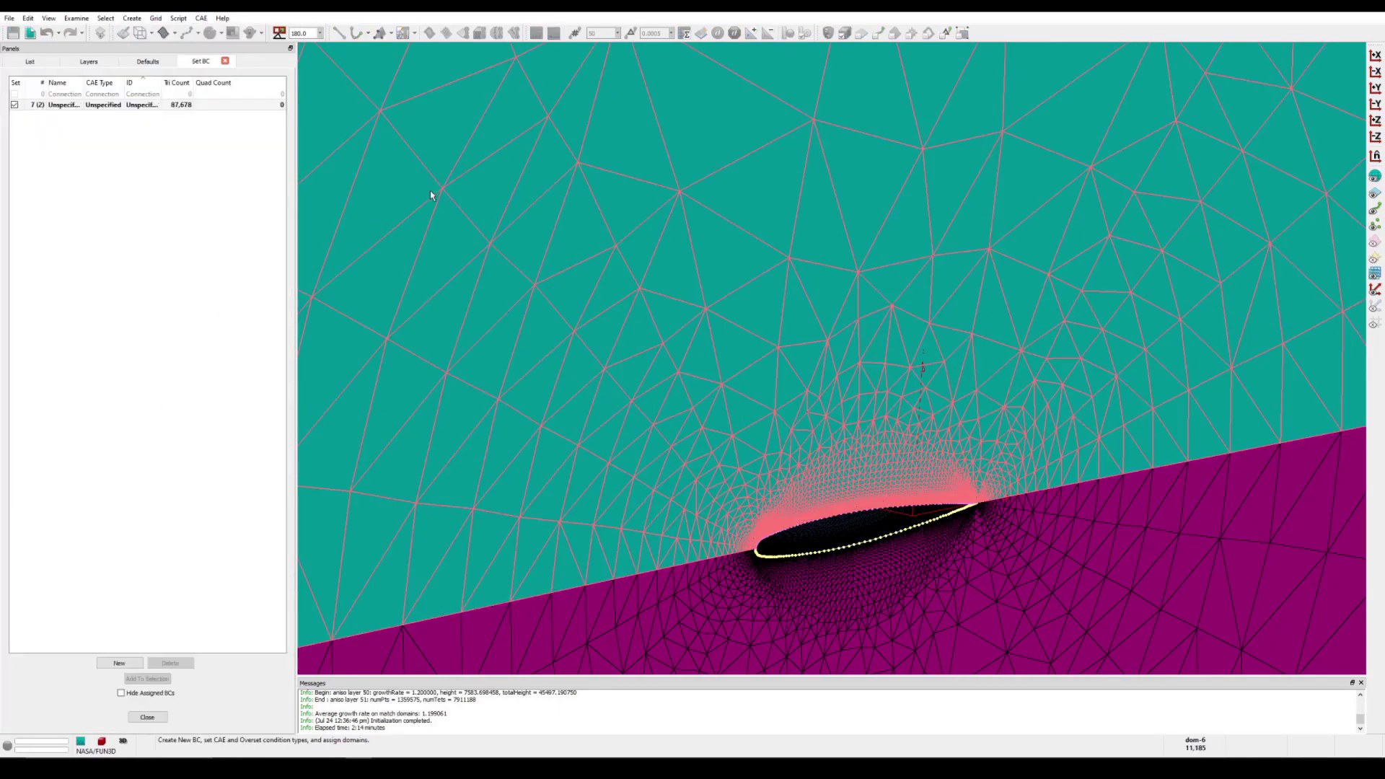
click(112, 664)
click(14, 116)
double_click(67, 115)
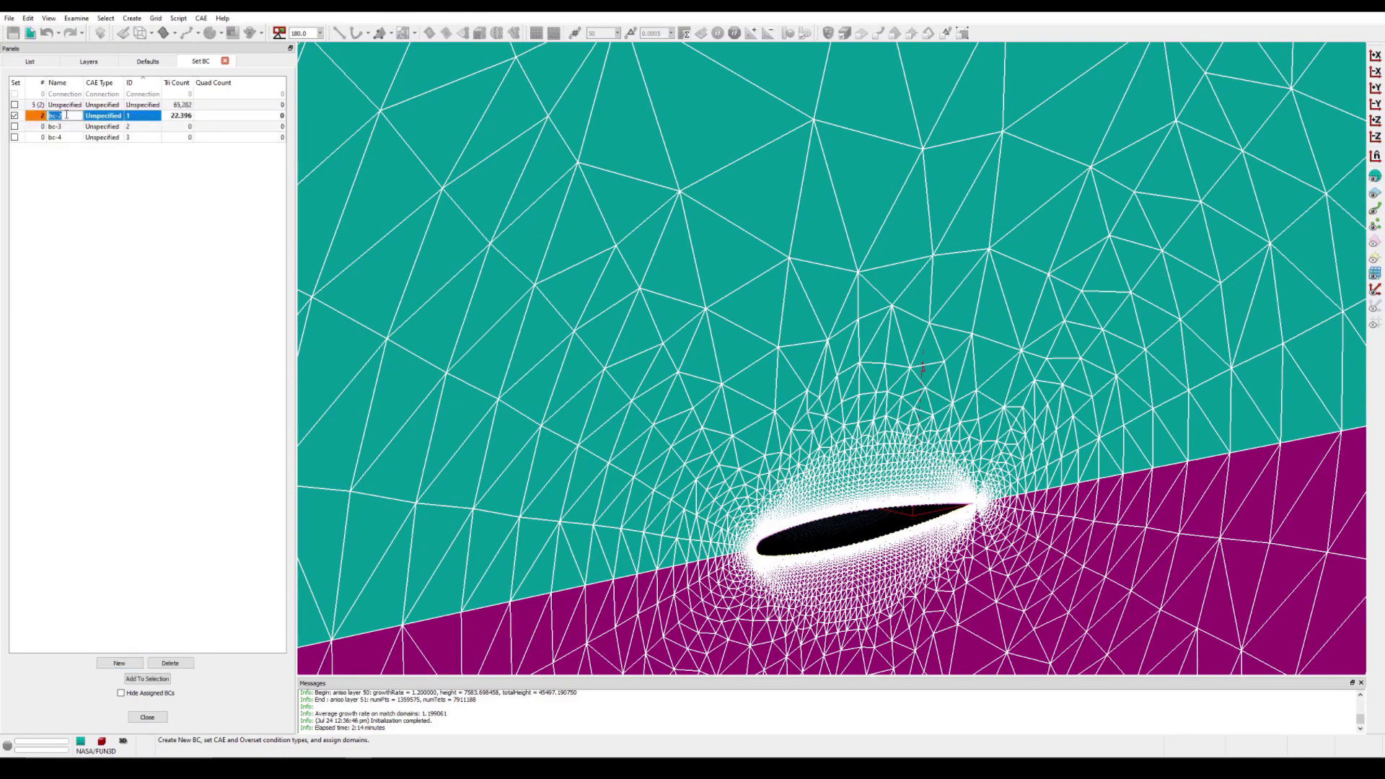
text(symmetry)
key(Return)
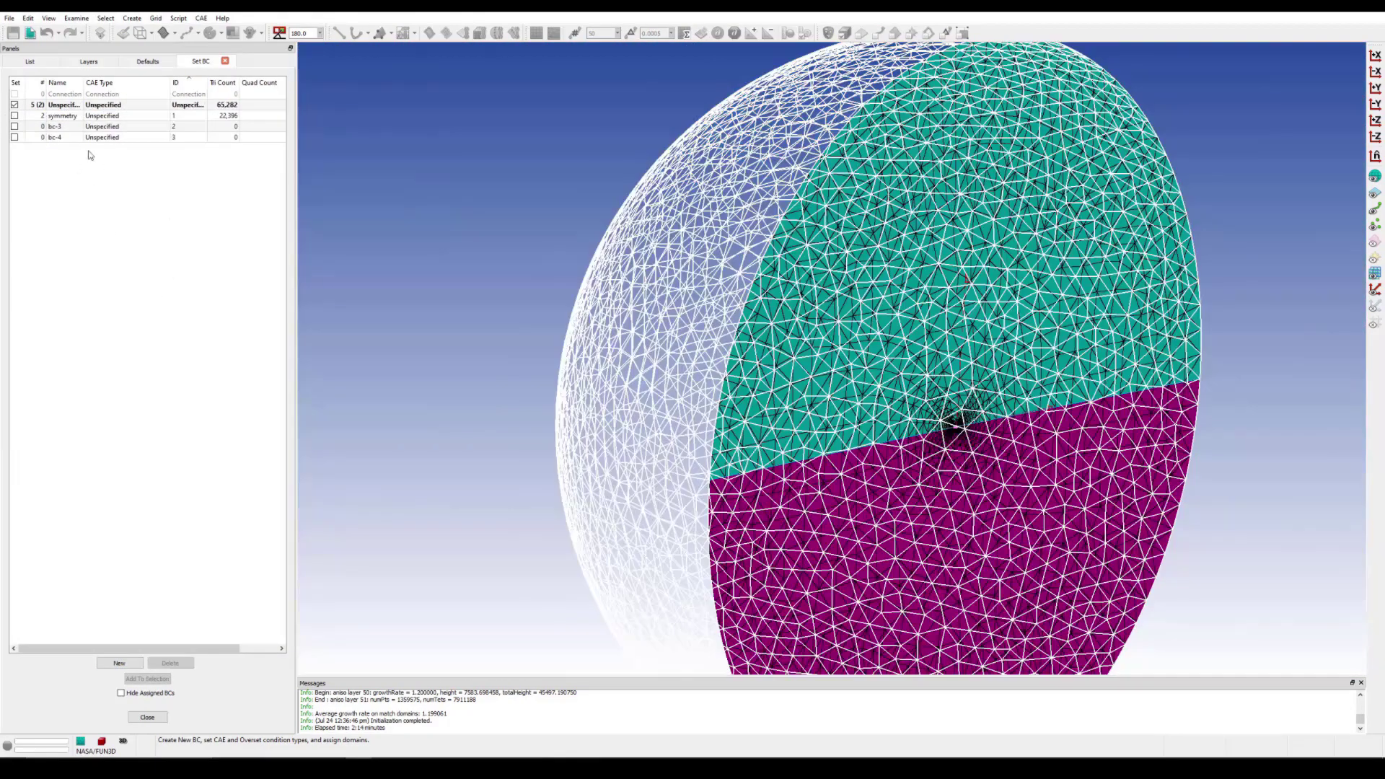
click(14, 126)
double_click(55, 127)
key(Return)
Step: Assign the remaining wing domains to bc-4 named 'wing'
click(470, 288)
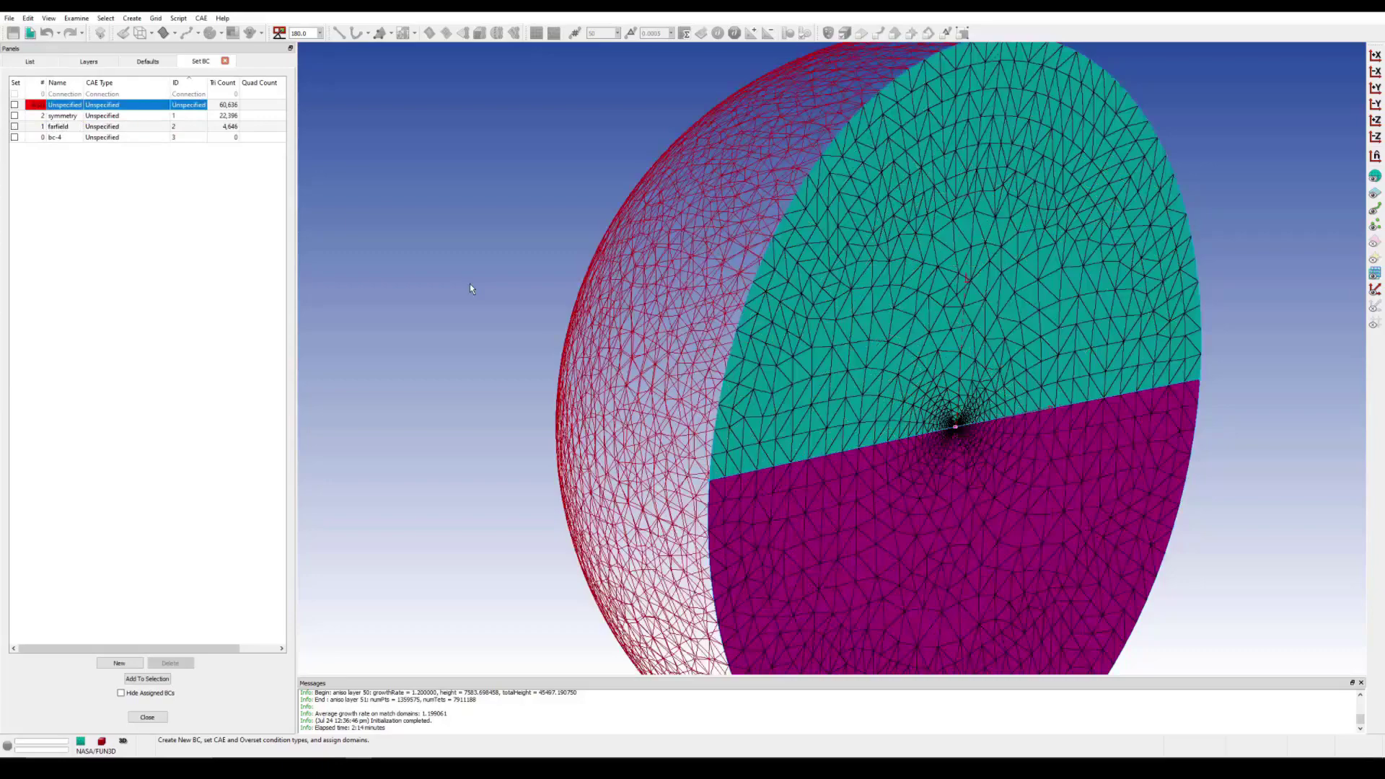
click(15, 137)
double_click(55, 137)
text(wing)
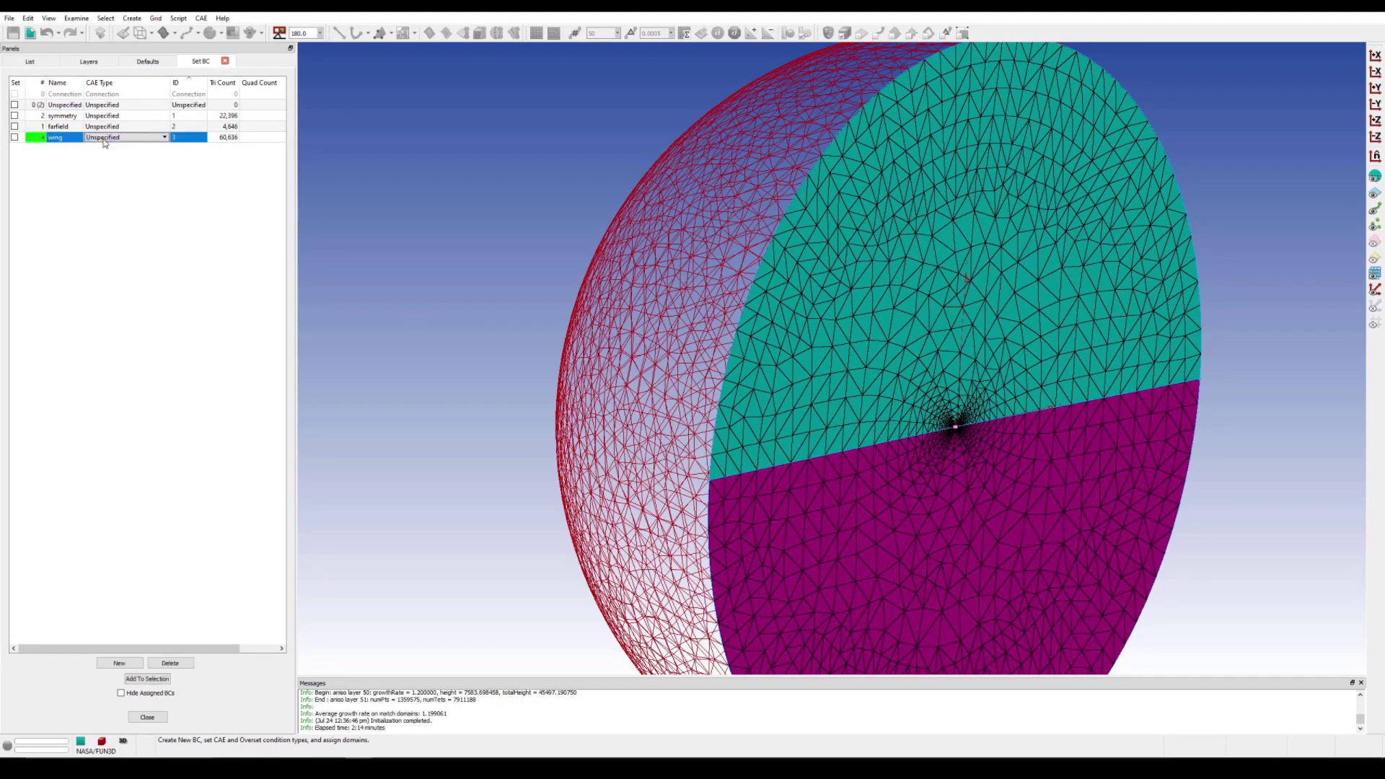
key(Return)
Step: Set condition types: wing Viscous, farfield Farfield, symmetry Symmetry_y
click(101, 137)
click(106, 155)
click(101, 126)
click(101, 171)
click(100, 115)
click(115, 155)
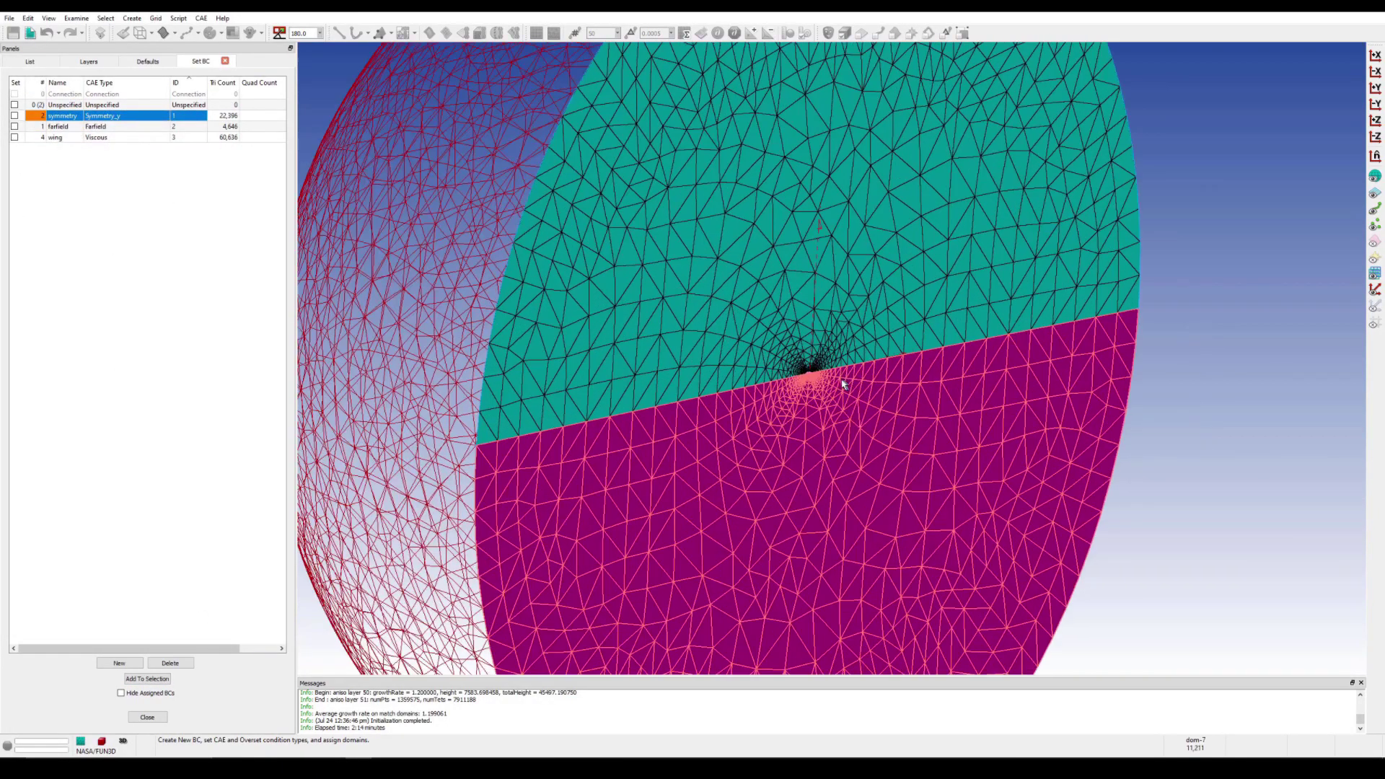
click(147, 717)
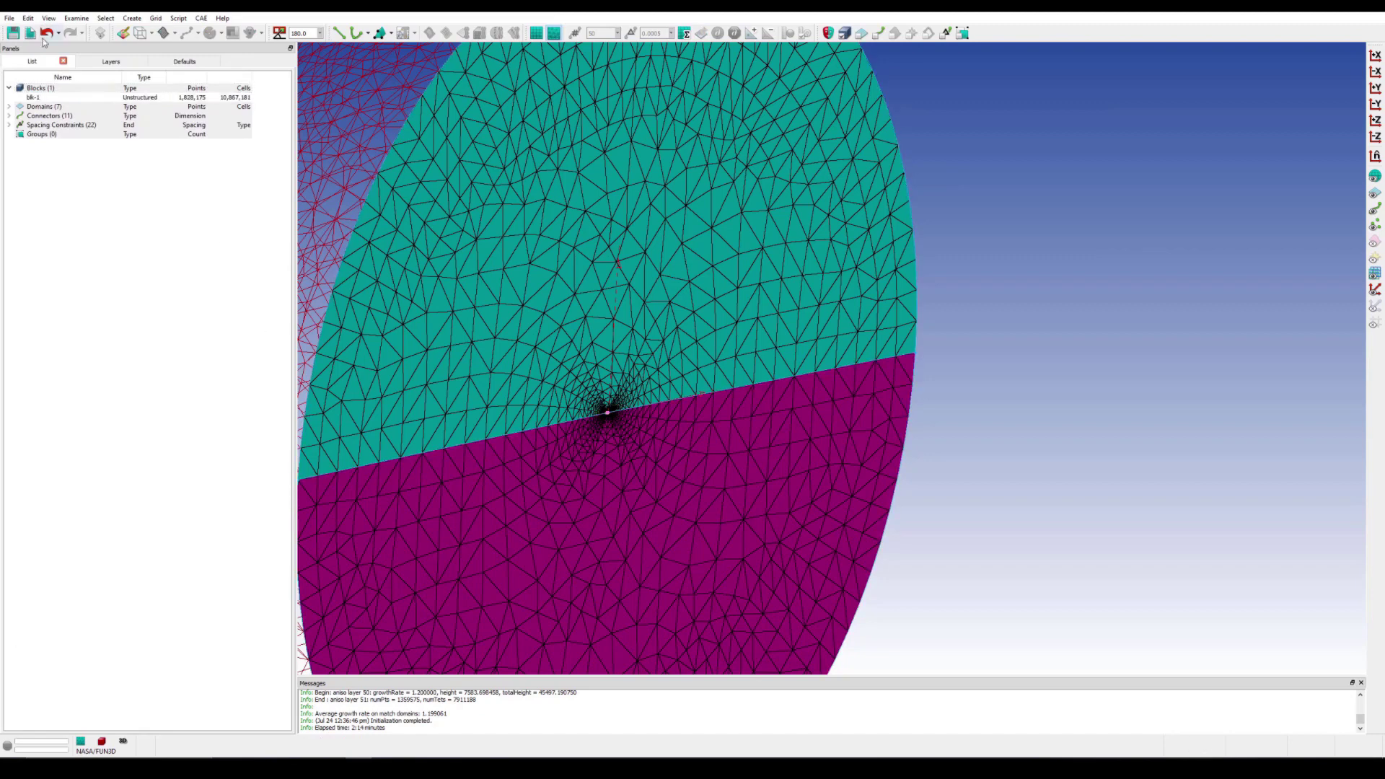
Step: Save the project file under a chosen name
click(9, 18)
click(32, 84)
key(Return)
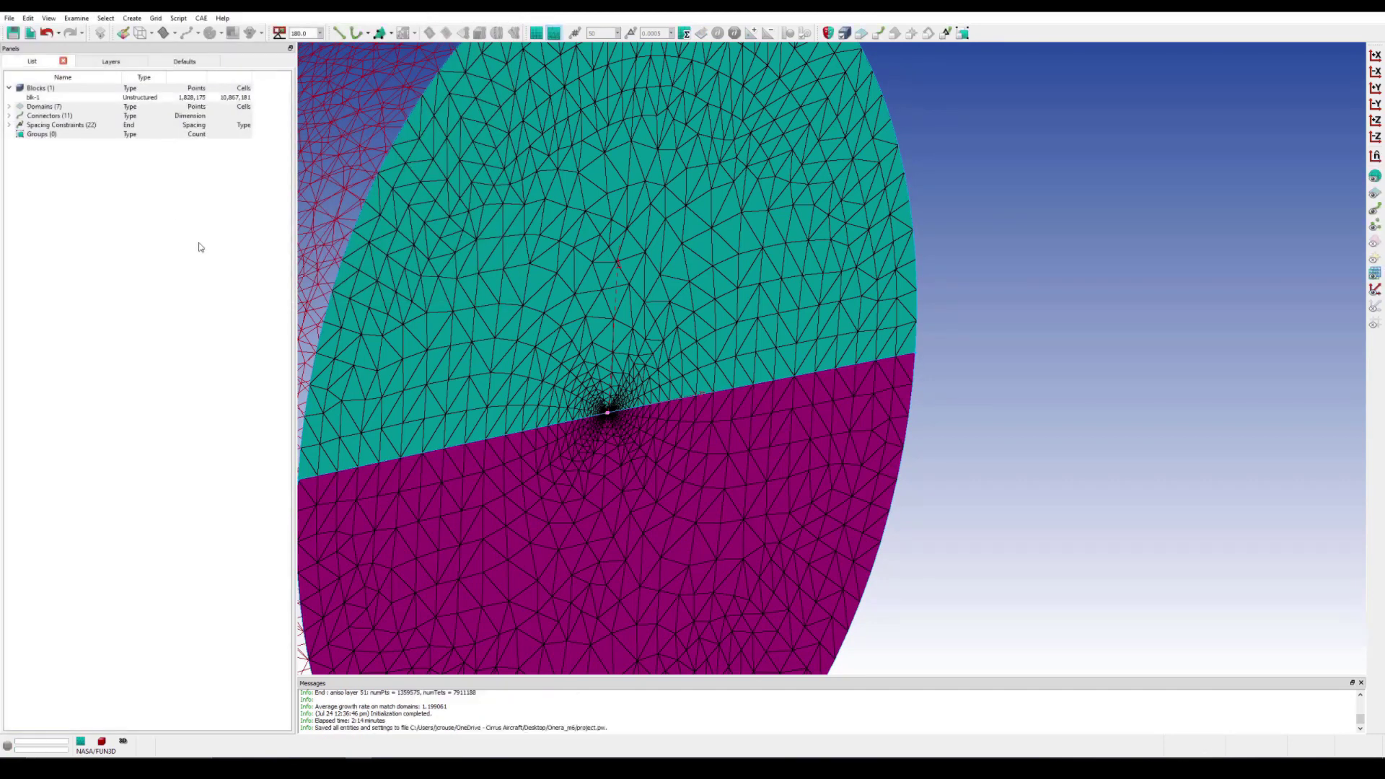
Step: Export the mesh as a NASA/FUN3D CAE file
click(10, 18)
click(209, 199)
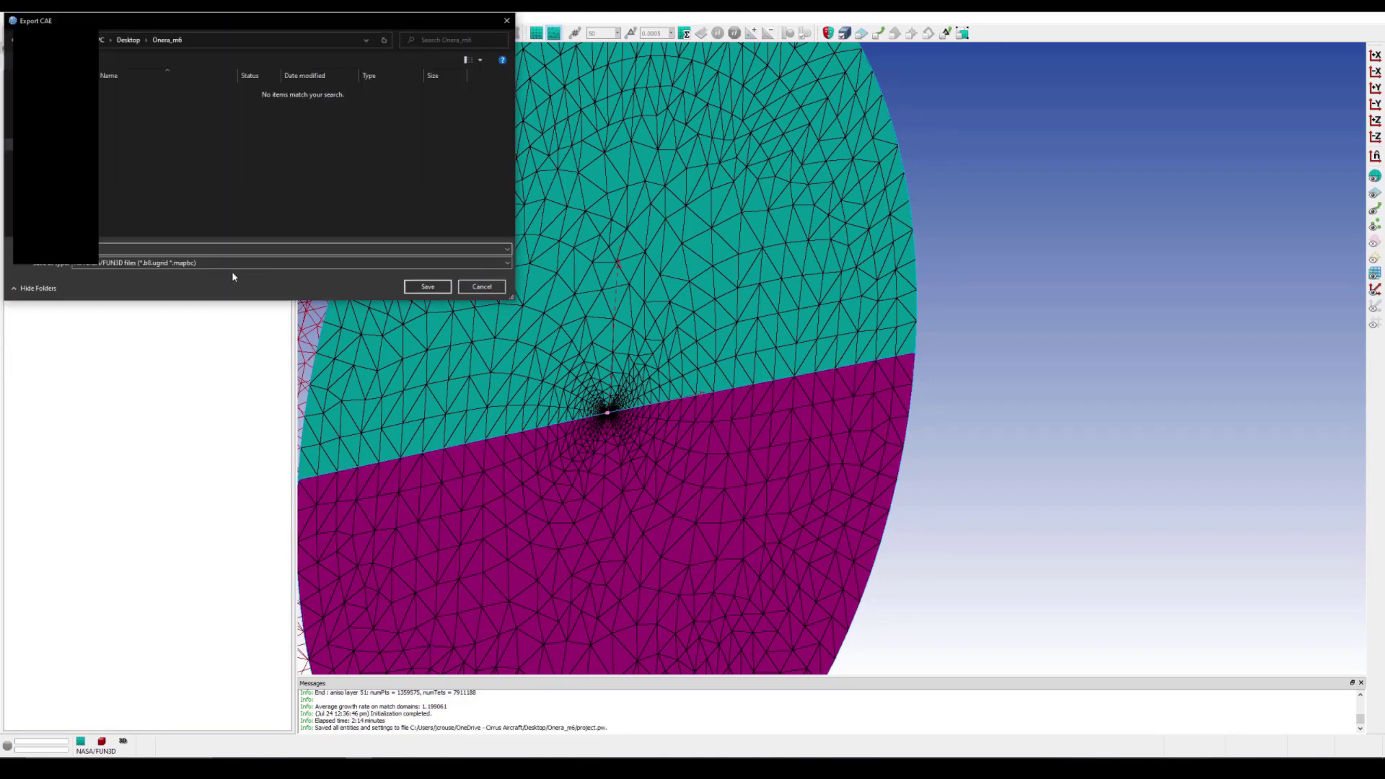
key(Return)
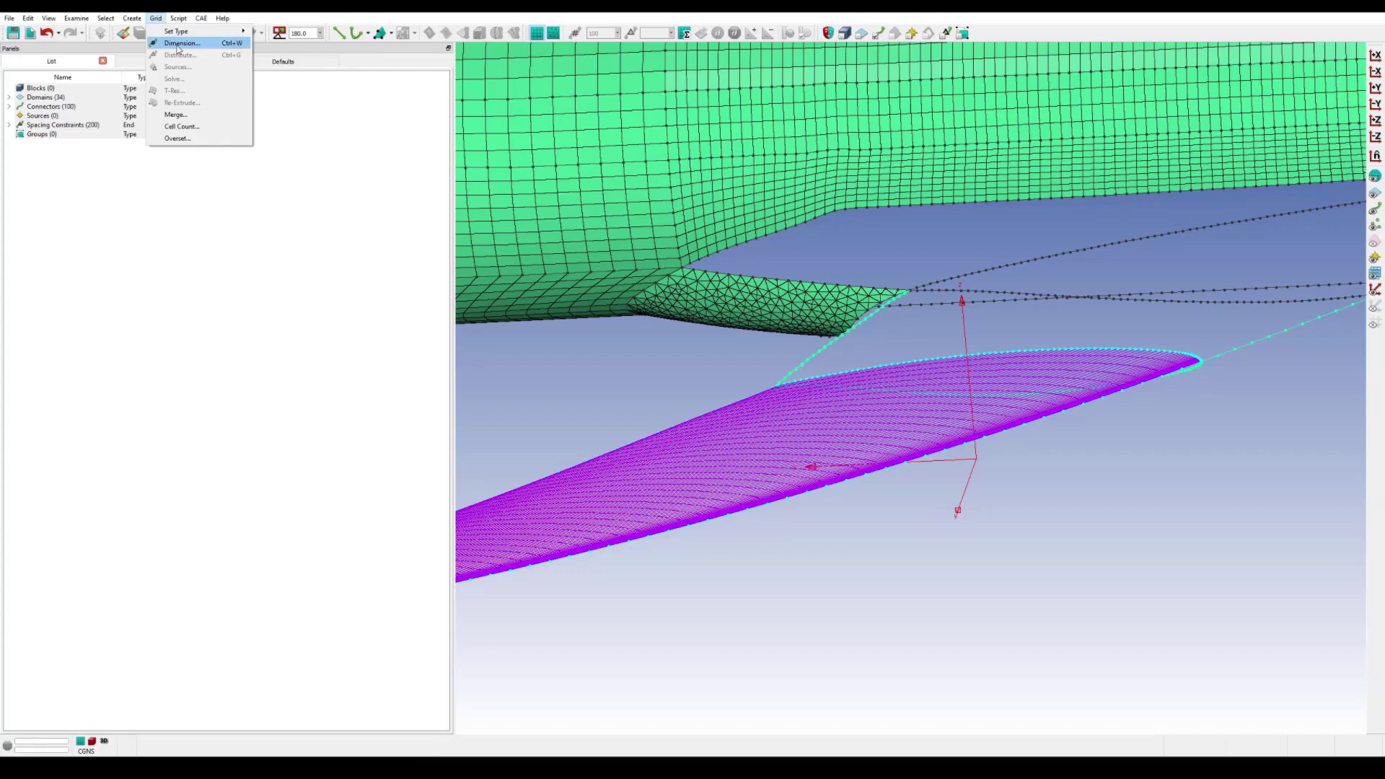
Step: Open the connector Dimension settings on the wing-fuselage model
click(177, 44)
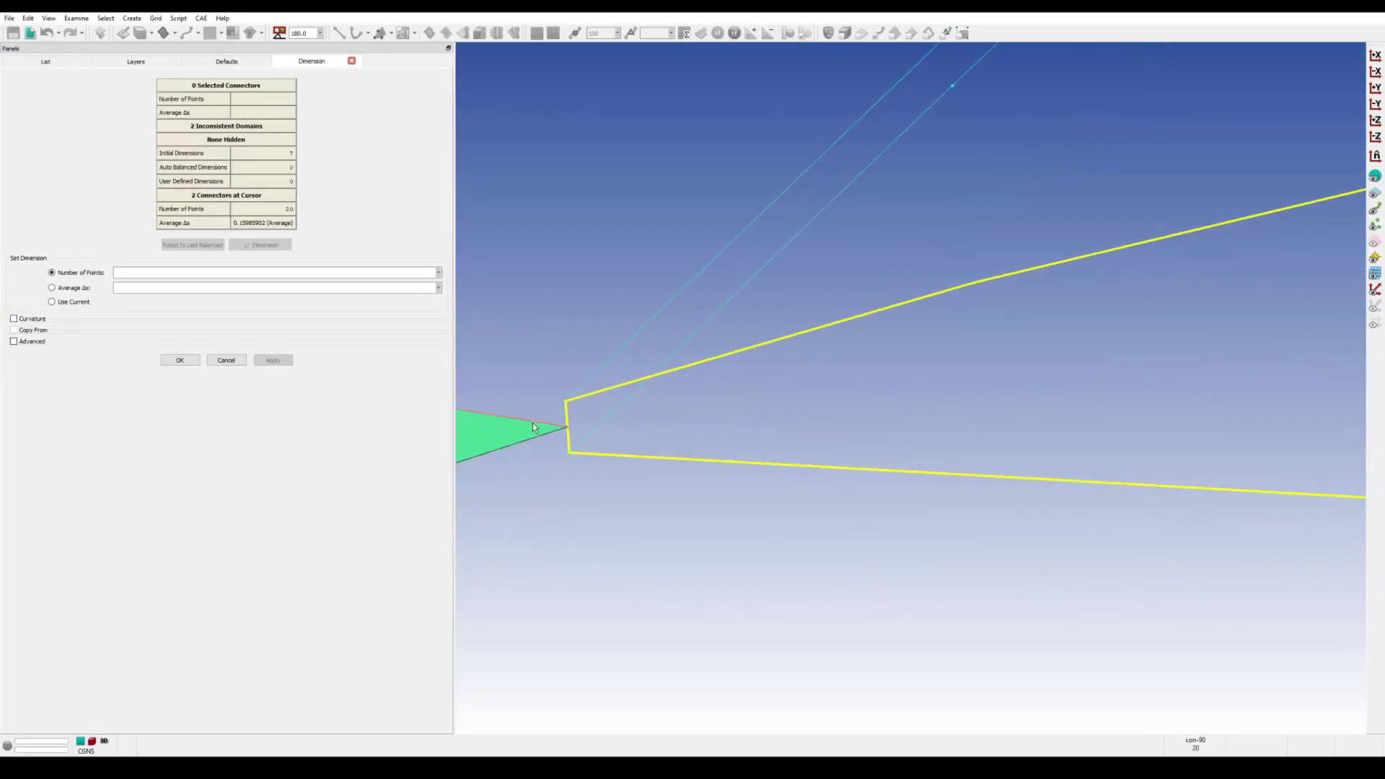